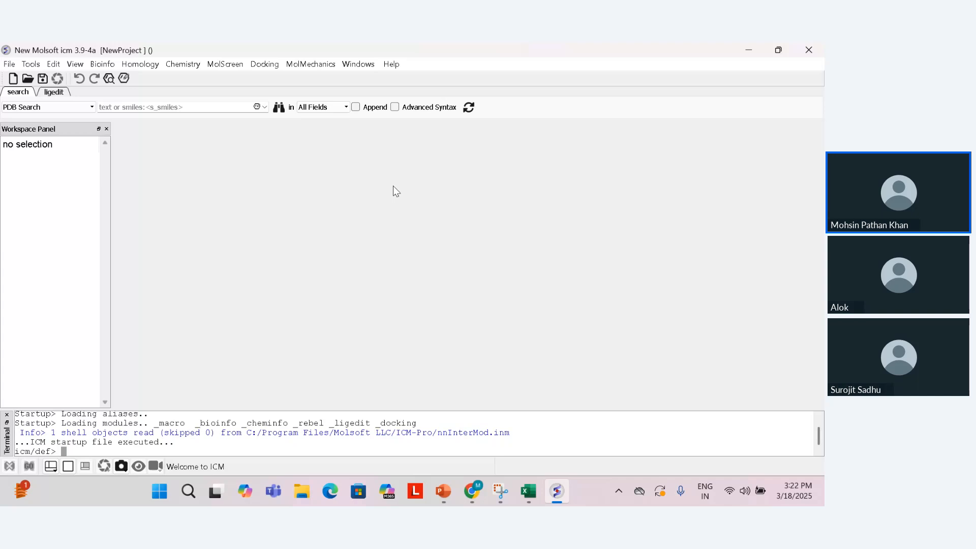
- Search the PDB for entry 1unl and load its structure
click(112, 107)
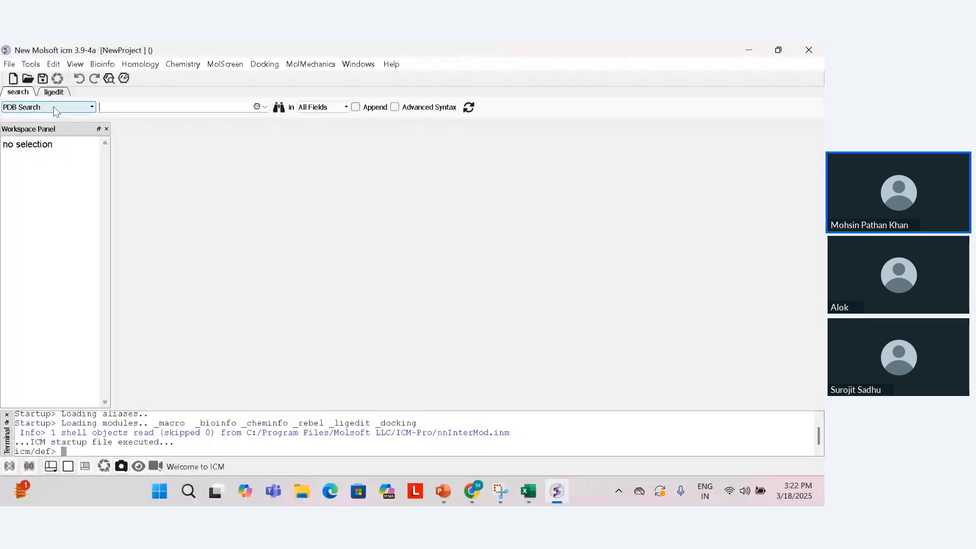
click(82, 108)
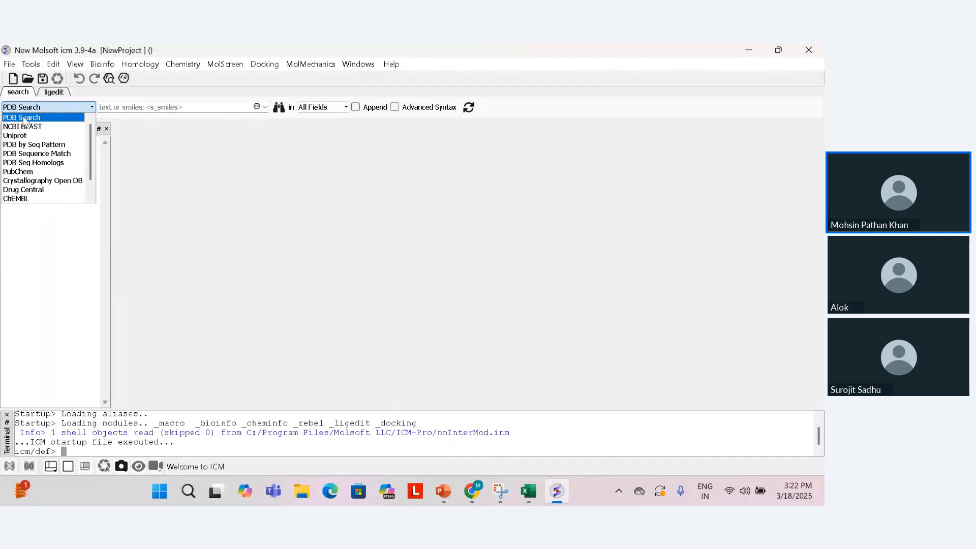
click(113, 116)
click(130, 109)
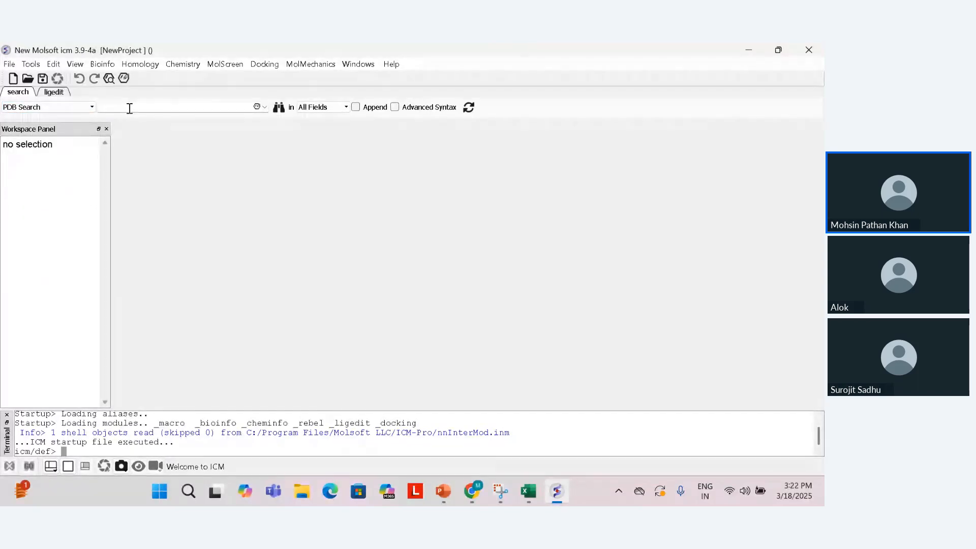
text(1unl)
key(Return)
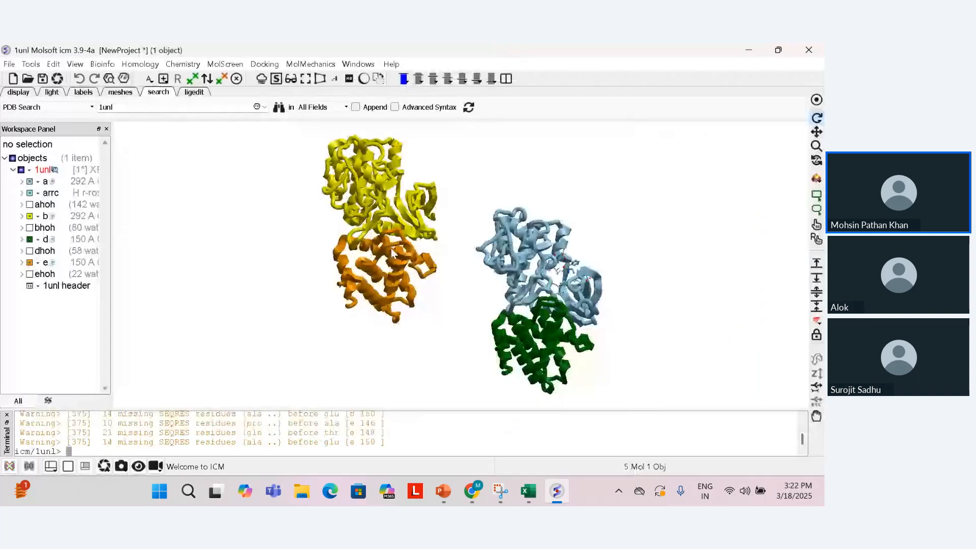
- Show the 1unl protein chains in a ribbon representation and widen the workspace panel to reveal the molecule descriptions
scroll(391, 248, up, 2)
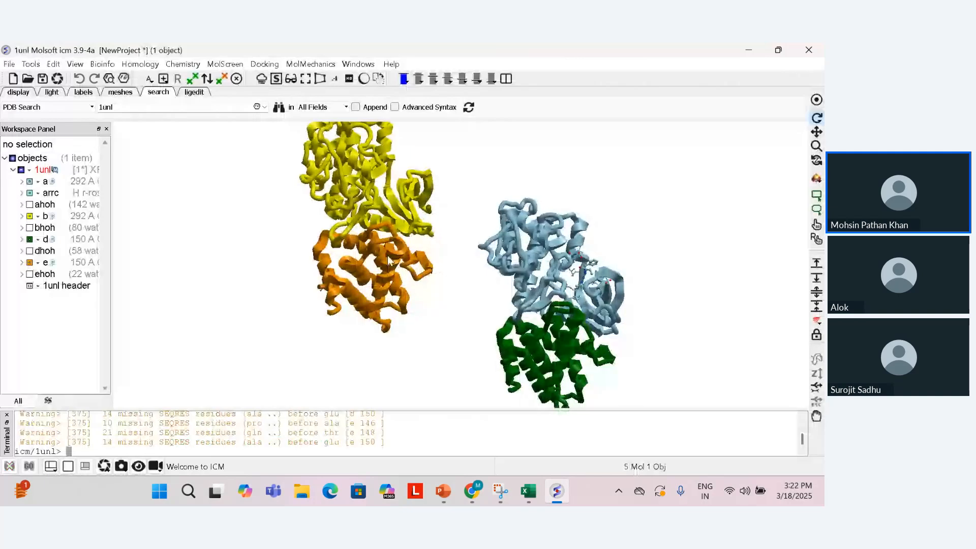
click(18, 92)
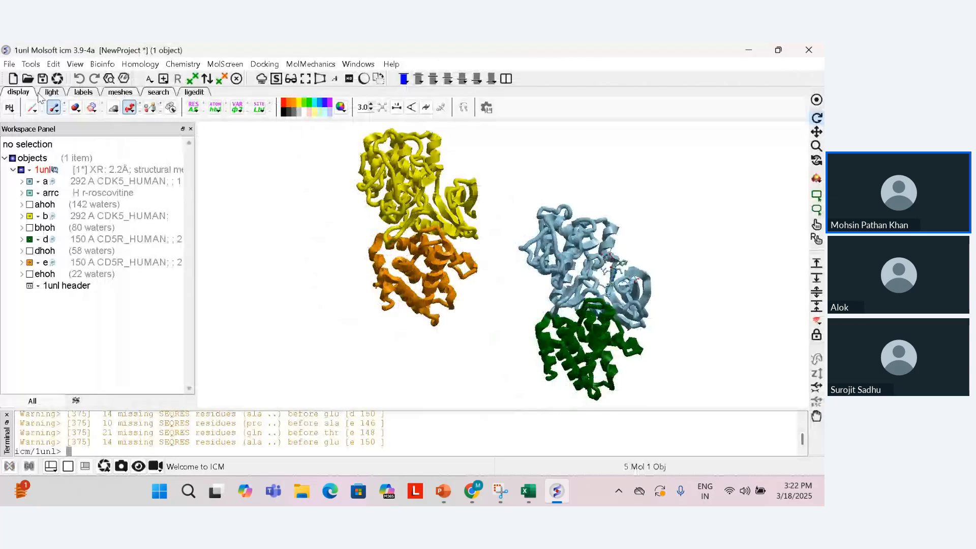
click(131, 108)
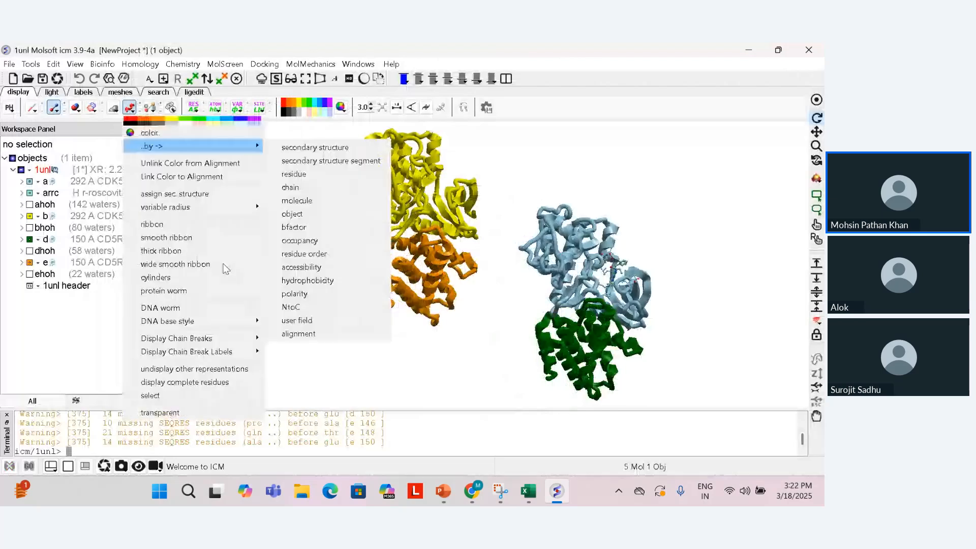
click(177, 250)
drag(197, 226, 236, 226)
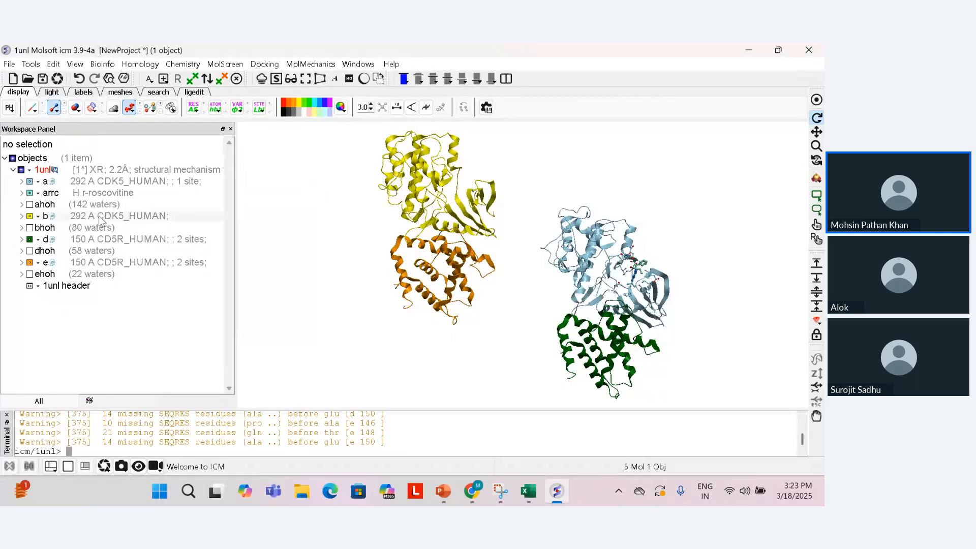
- Delete the molecules from b through ehoh from the 1unl object
click(101, 220)
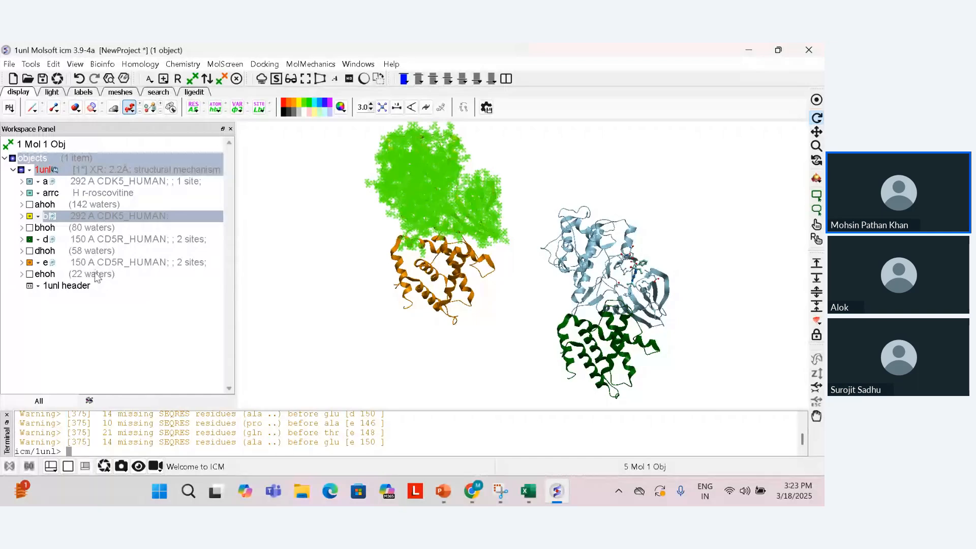
shift+click(97, 277)
right_click(97, 278)
click(139, 340)
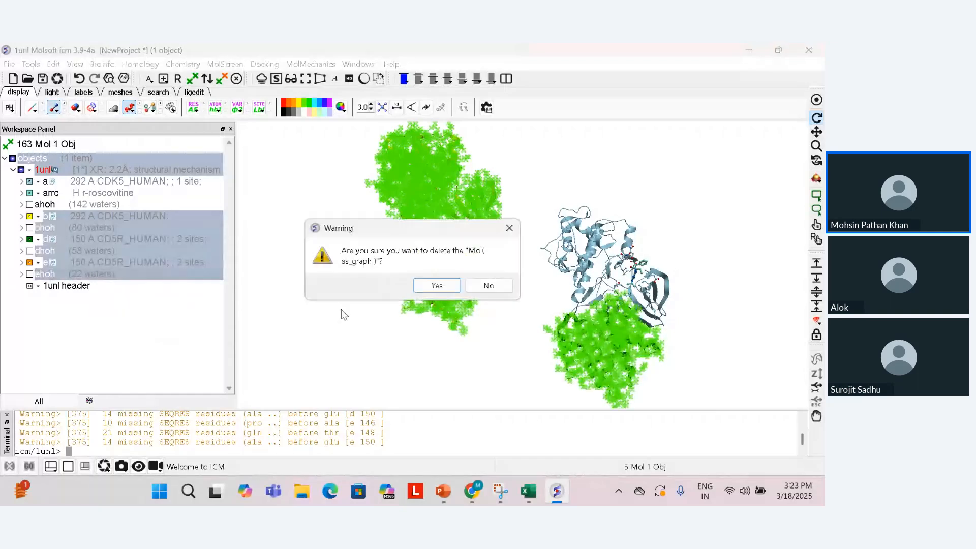
click(438, 286)
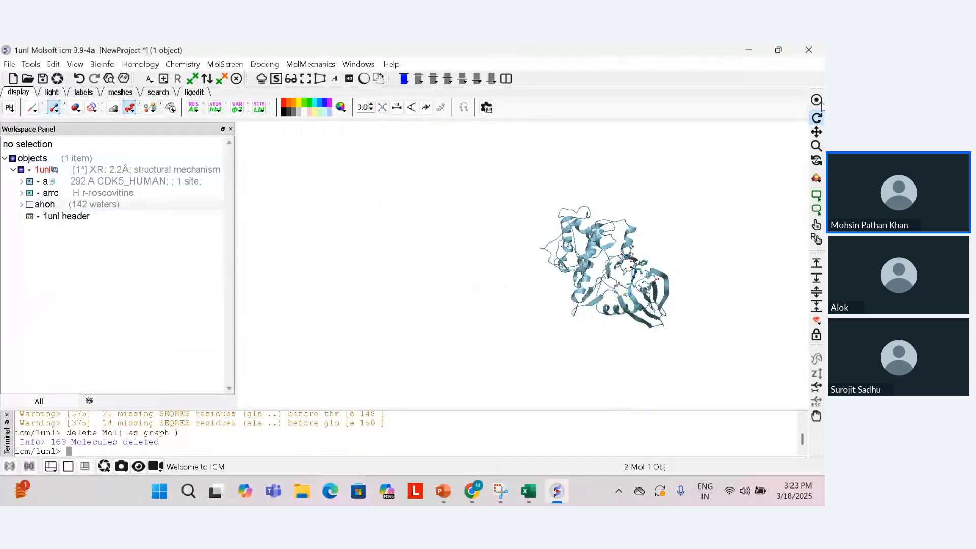
- Display the ahoh water molecules around the remaining CDK5 chain
click(817, 101)
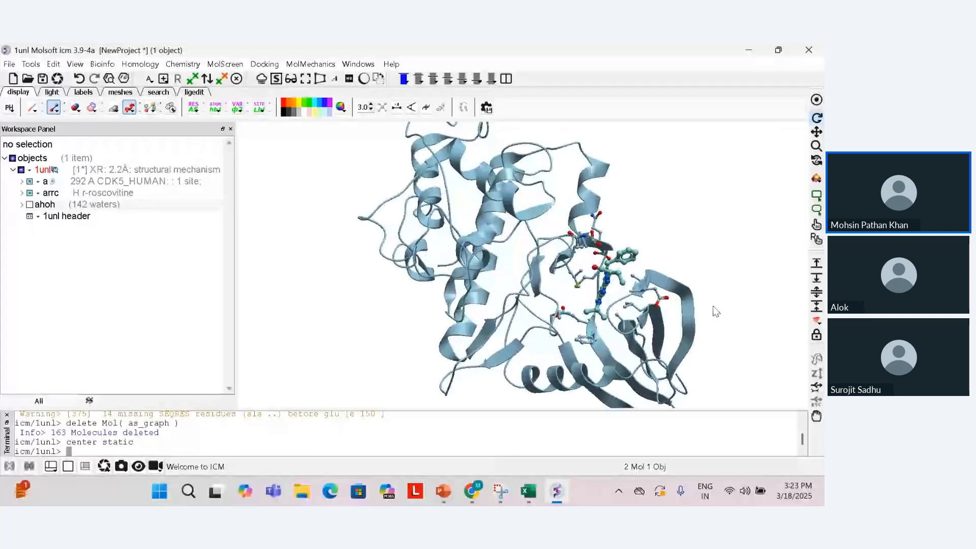
drag(716, 312, 39, 194)
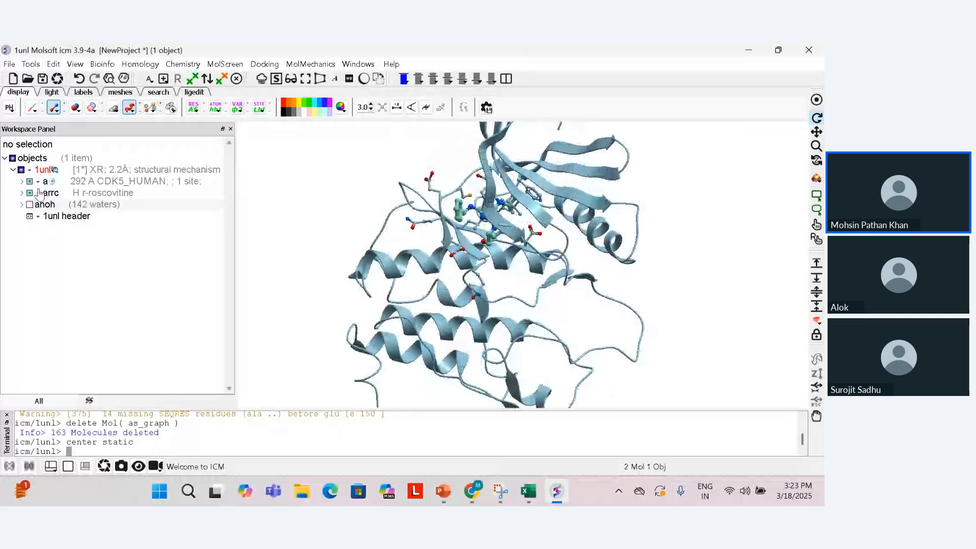
click(29, 204)
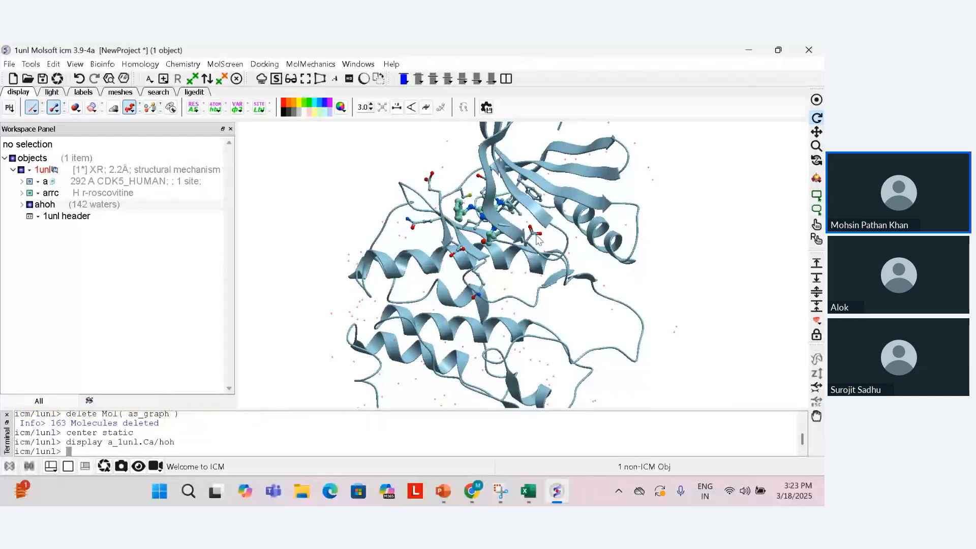
drag(538, 240, 610, 279)
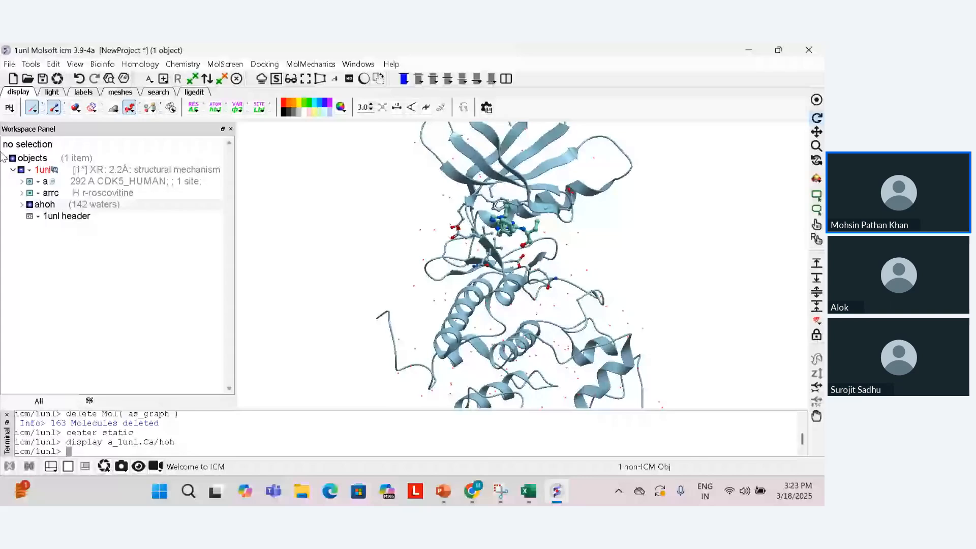
- Set up a_1unl.arrc (r-roscovitine) as the ligand in the ligand editor, with formal charges auto-assigned at pH 7.00
click(196, 93)
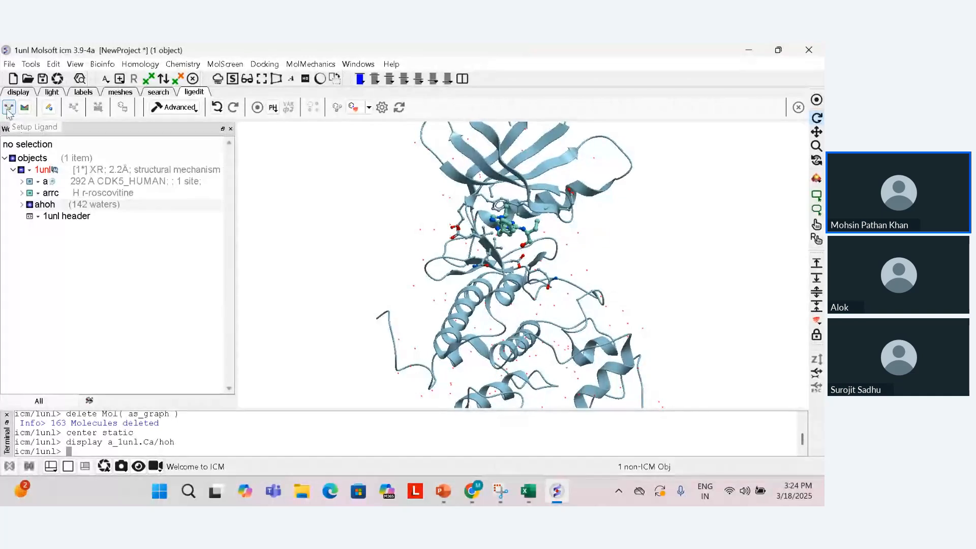
click(9, 108)
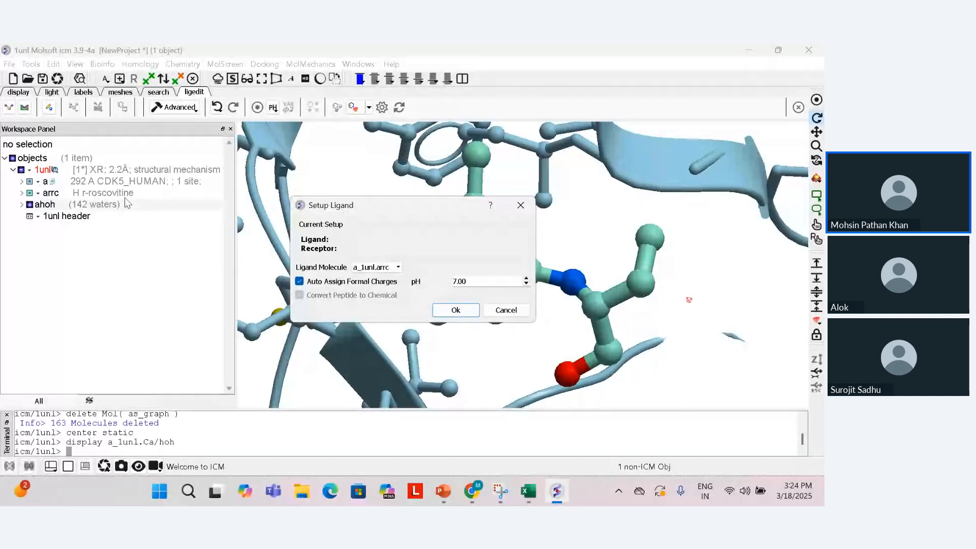
click(22, 194)
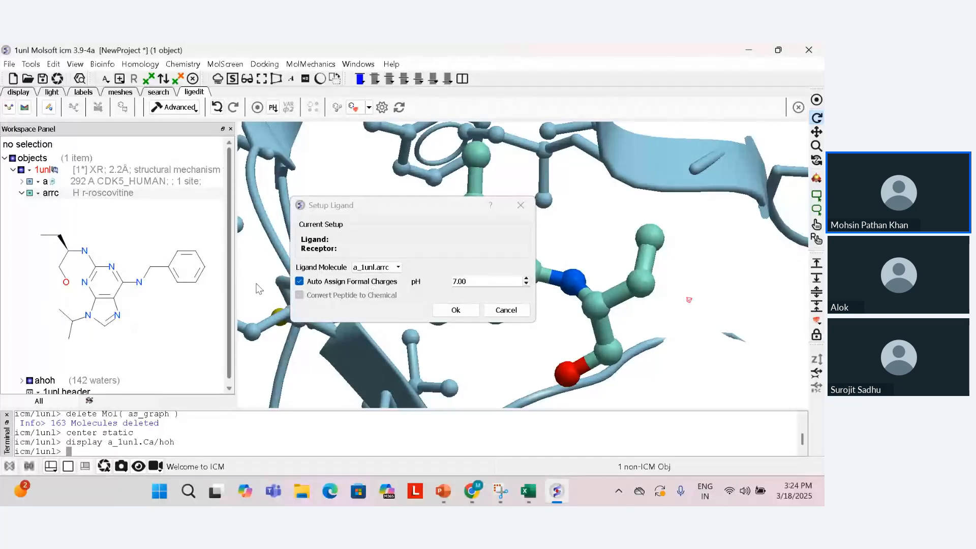
drag(471, 282, 458, 282)
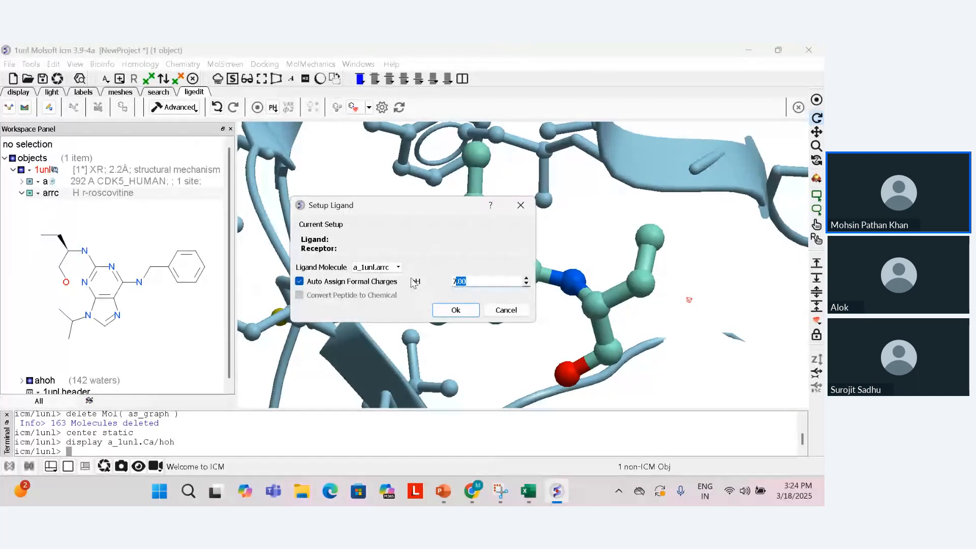
click(726, 266)
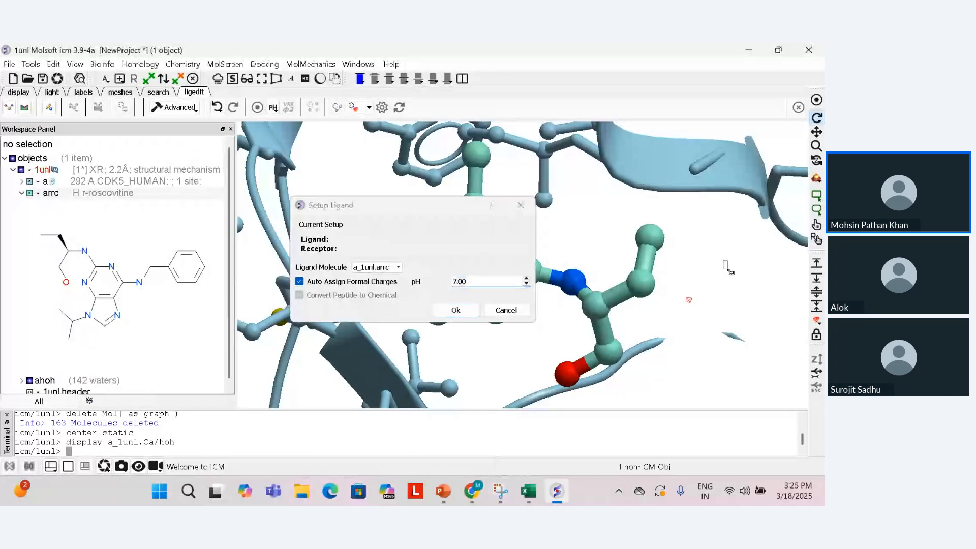
click(455, 313)
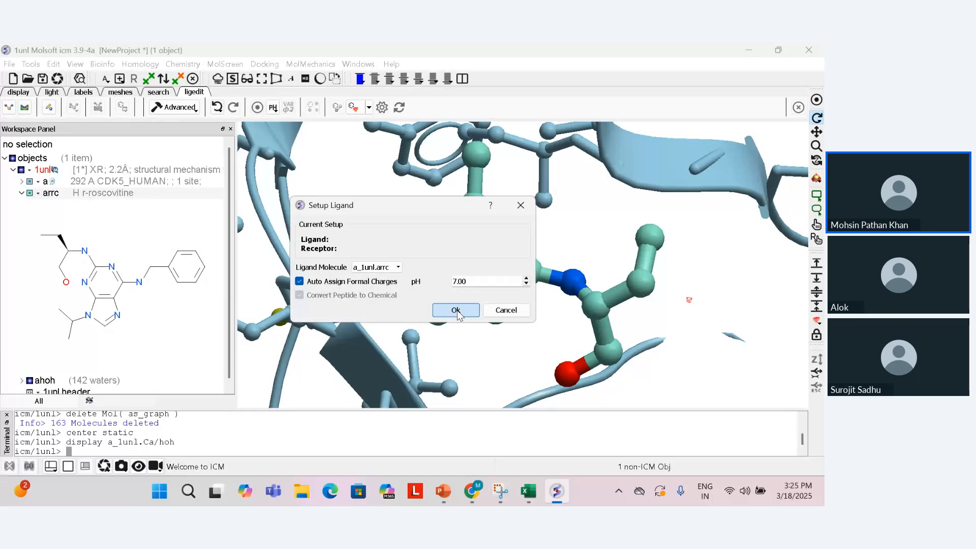
click(456, 311)
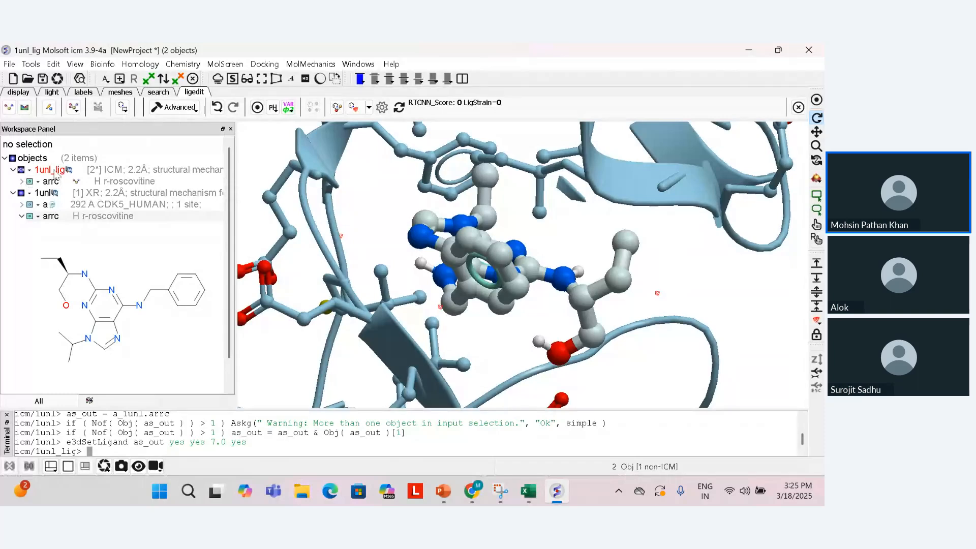
- Hide both the 1unl_lig ligand object and the original arrc molecule, and collapse the arrc structure drawing
click(29, 181)
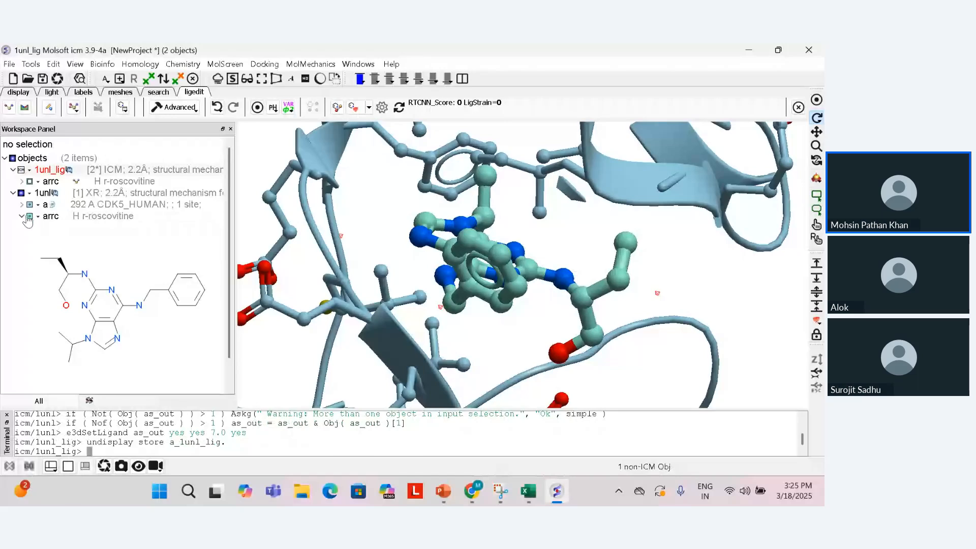
click(29, 216)
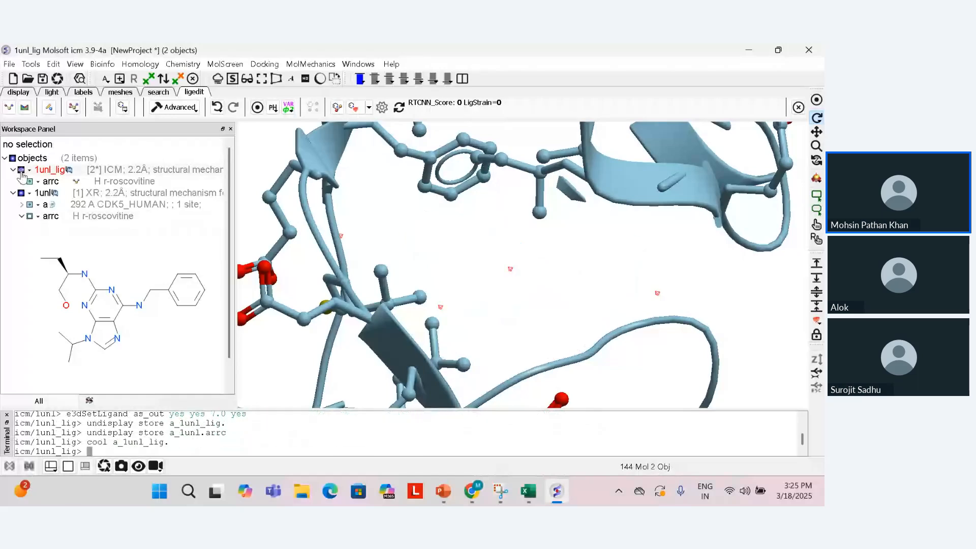
click(21, 170)
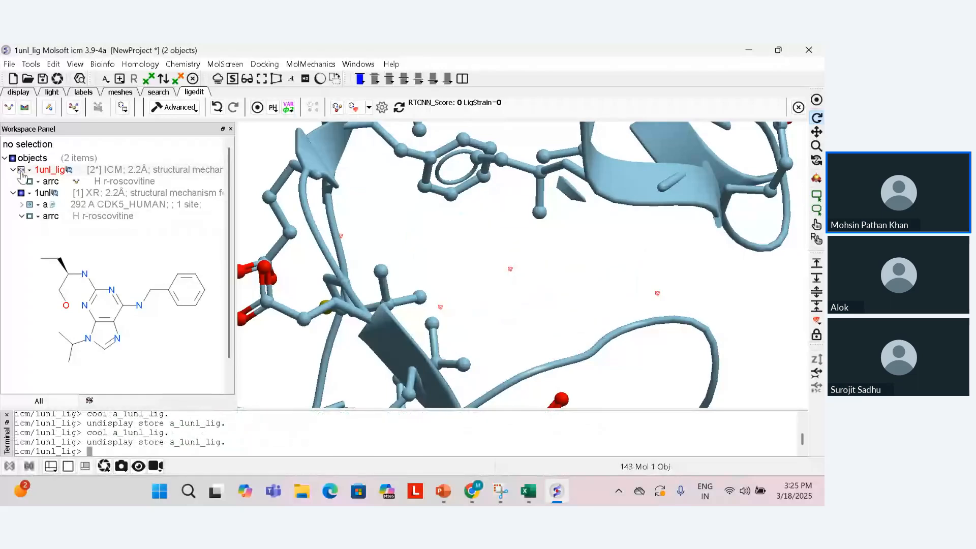
click(21, 216)
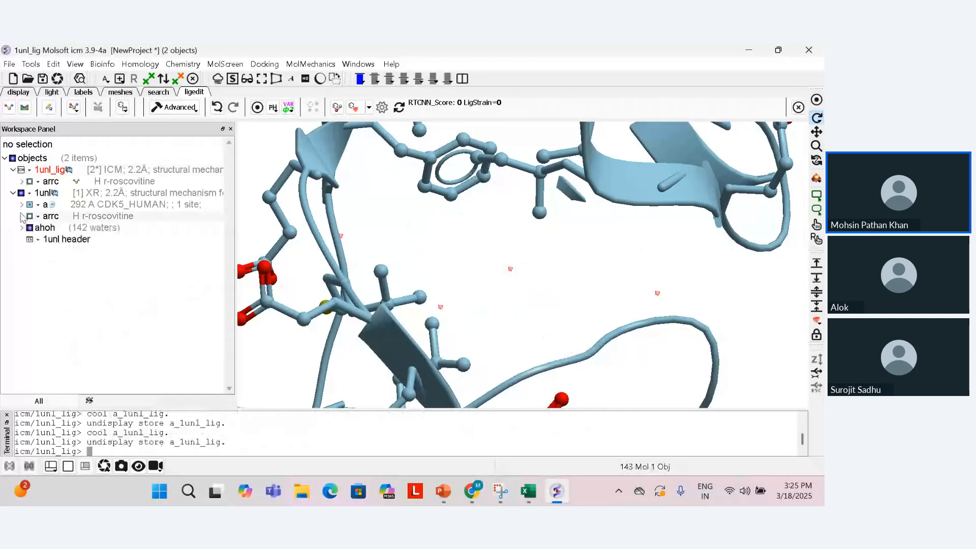
- Start the receptor setup for a_1unl and display the original arrc ligand again
click(23, 109)
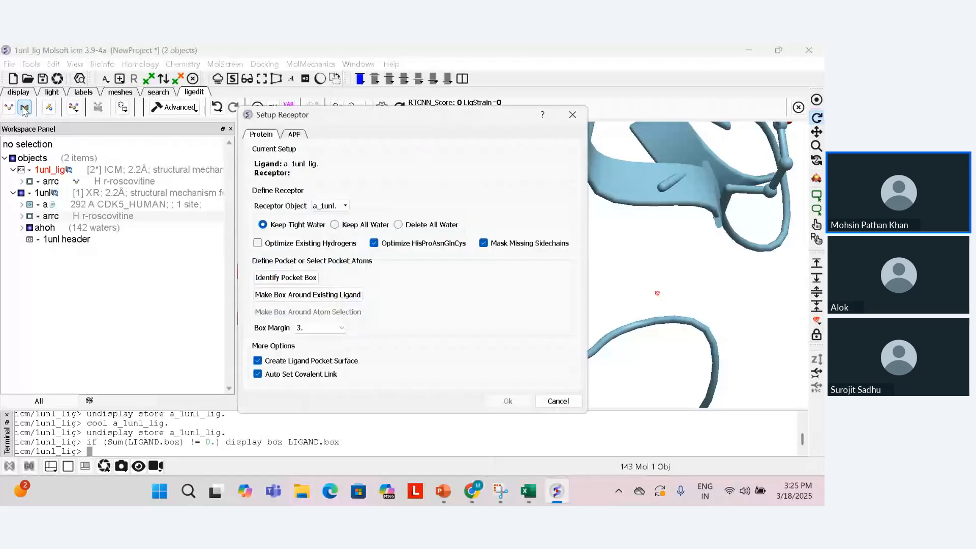
drag(365, 115, 492, 117)
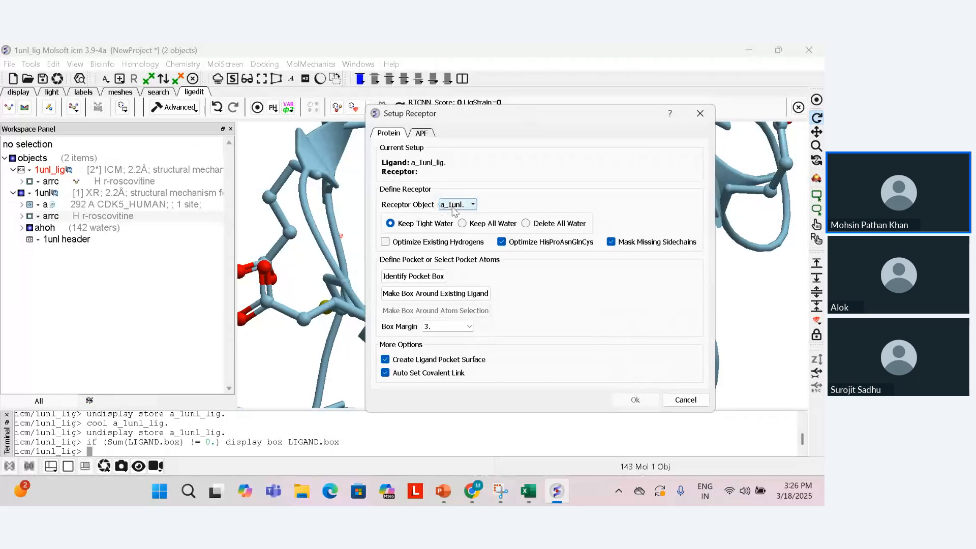
click(30, 217)
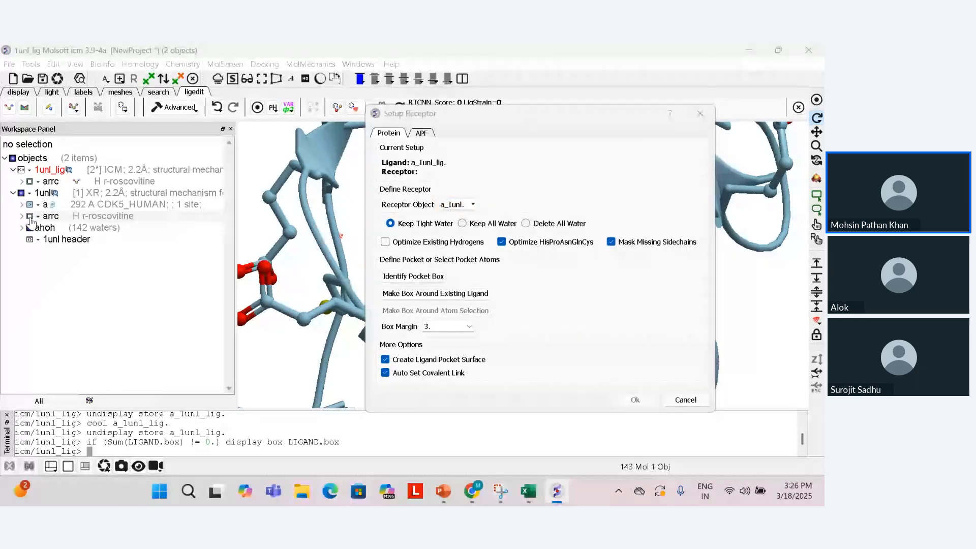
drag(584, 118, 304, 111)
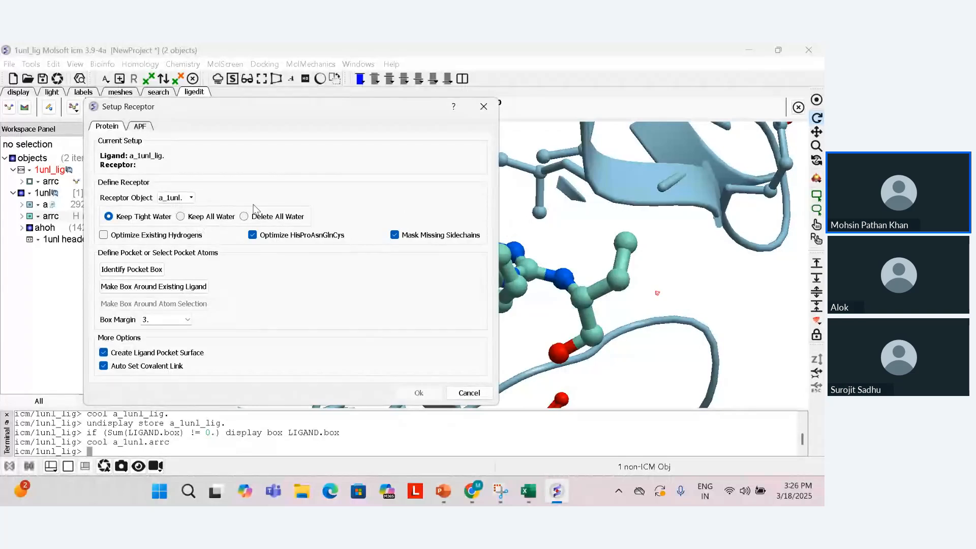
- Set the receptor to delete all water, optimize existing hydrogens and not mask missing sidechains, with a box of margin 3 around the existing ligand
drag(354, 114, 311, 114)
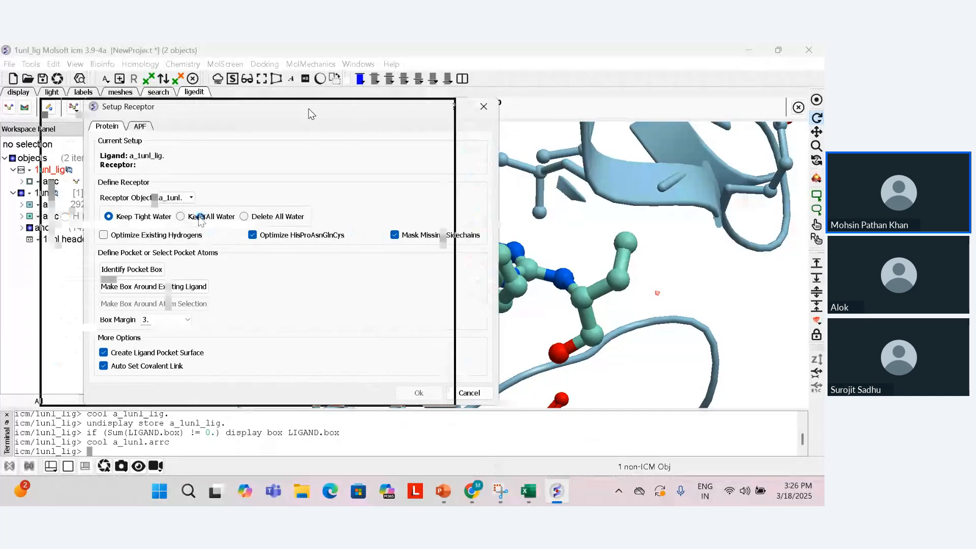
drag(312, 114, 311, 115)
click(201, 218)
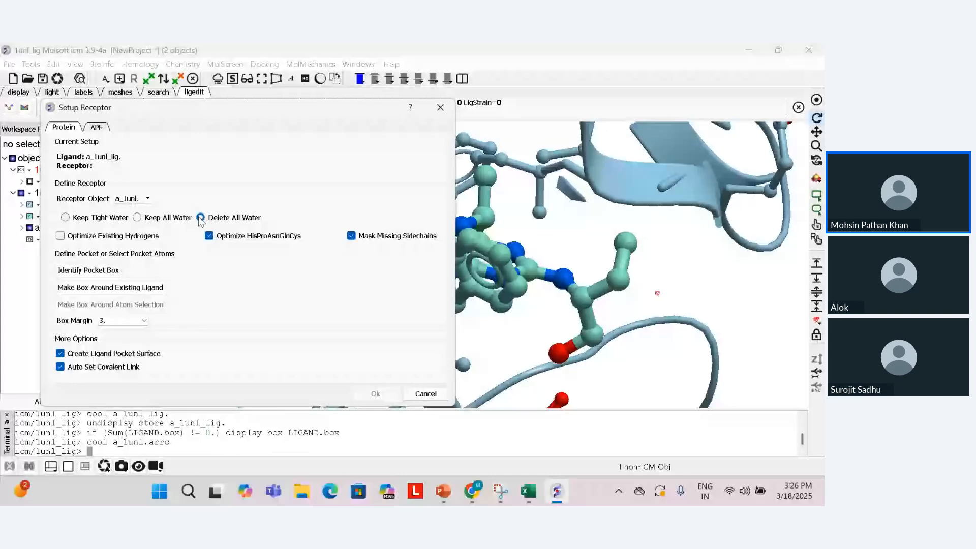
click(125, 235)
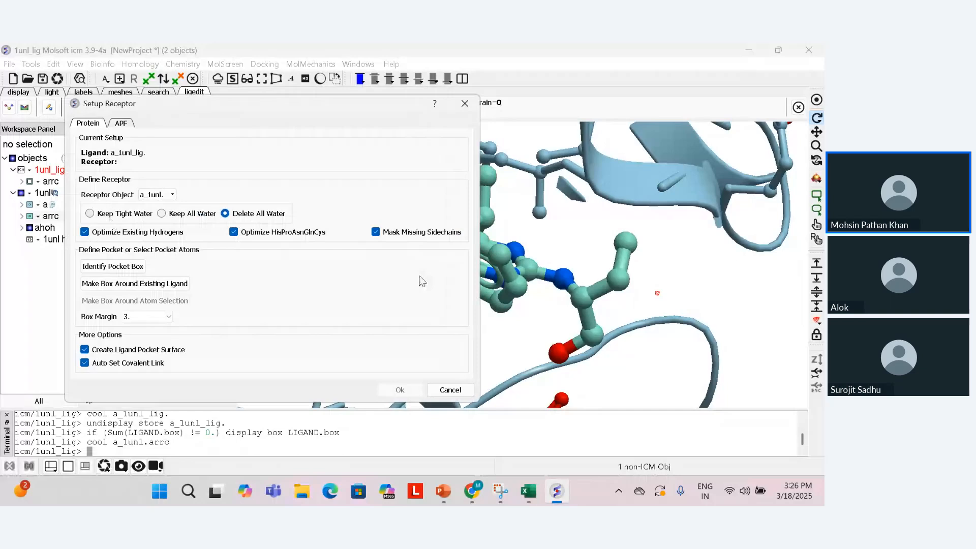
click(375, 233)
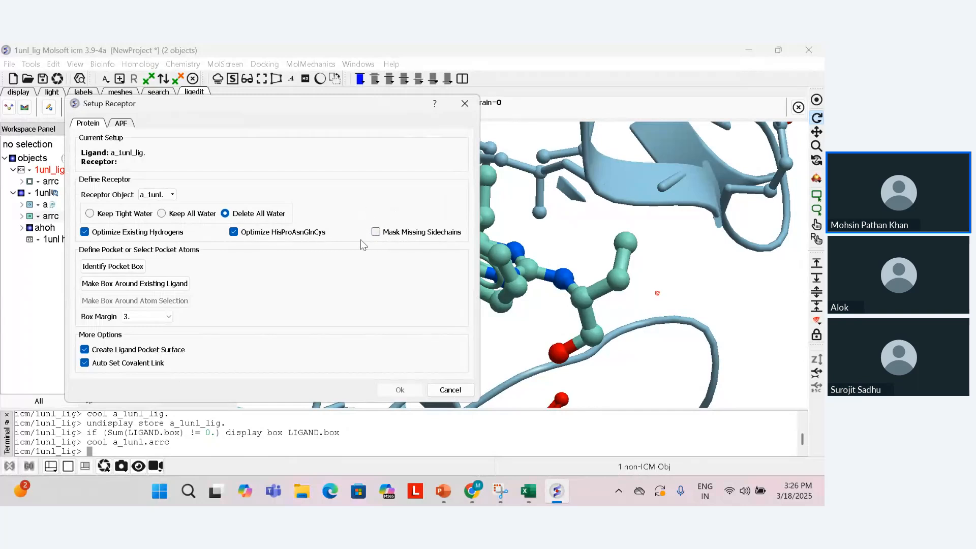
click(142, 287)
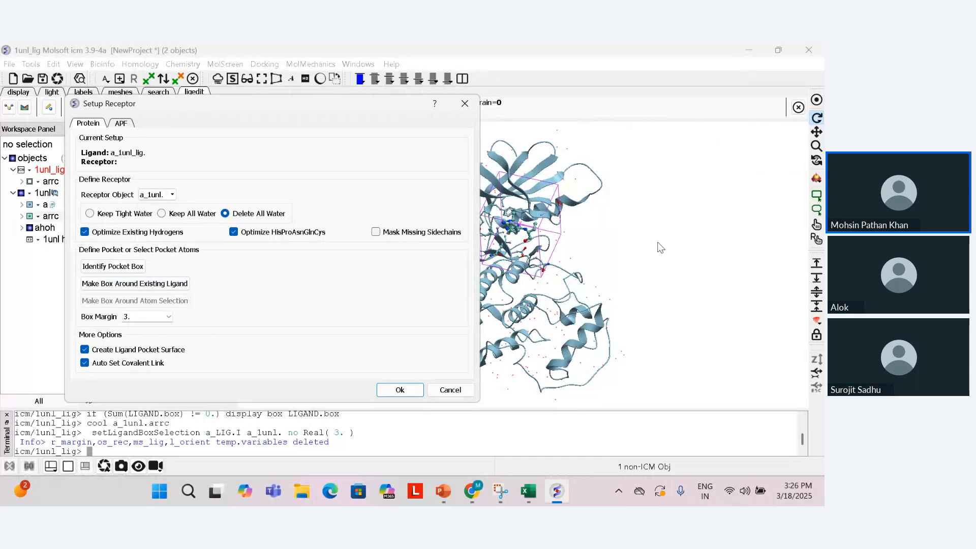
- Create the receptor from a_1unl with a box margin of 3, the ligand pocket surface and automatic covalent link setting
middle_drag(652, 251, 731, 267)
scroll(730, 267, up, 3)
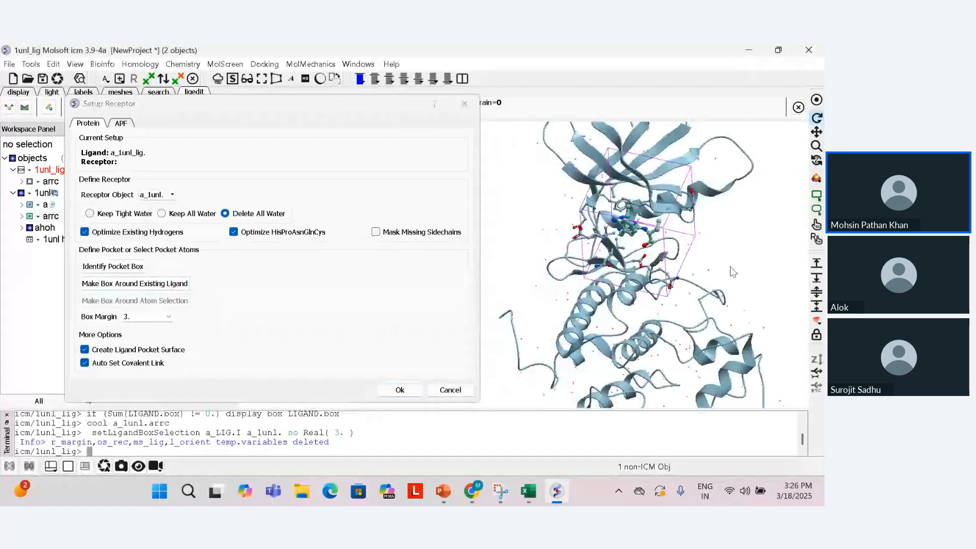
scroll(730, 267, up, 1)
scroll(650, 229, up, 1)
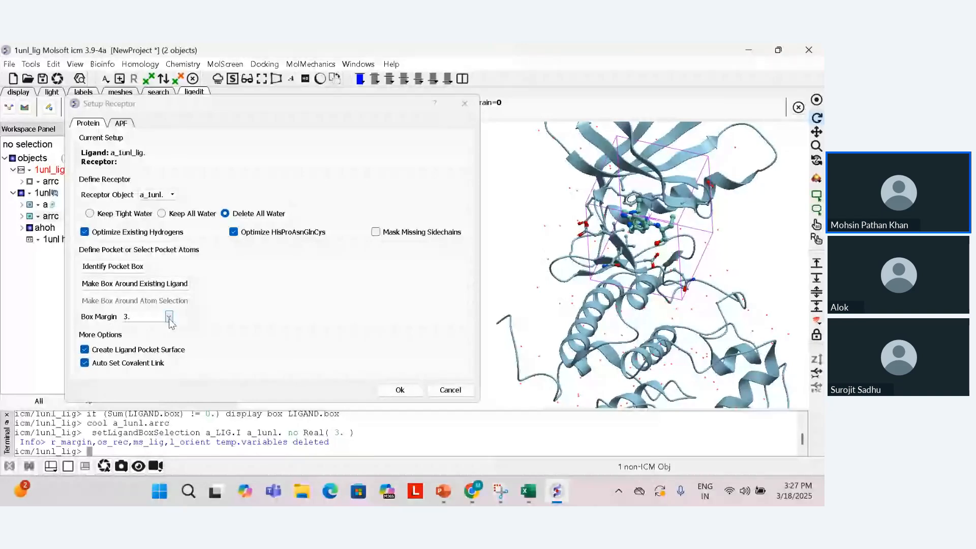
click(124, 319)
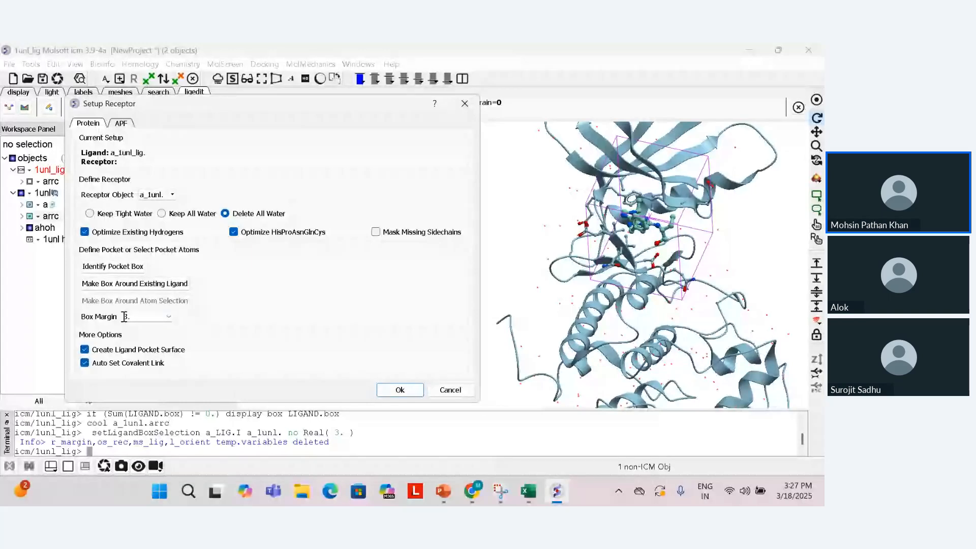
click(400, 390)
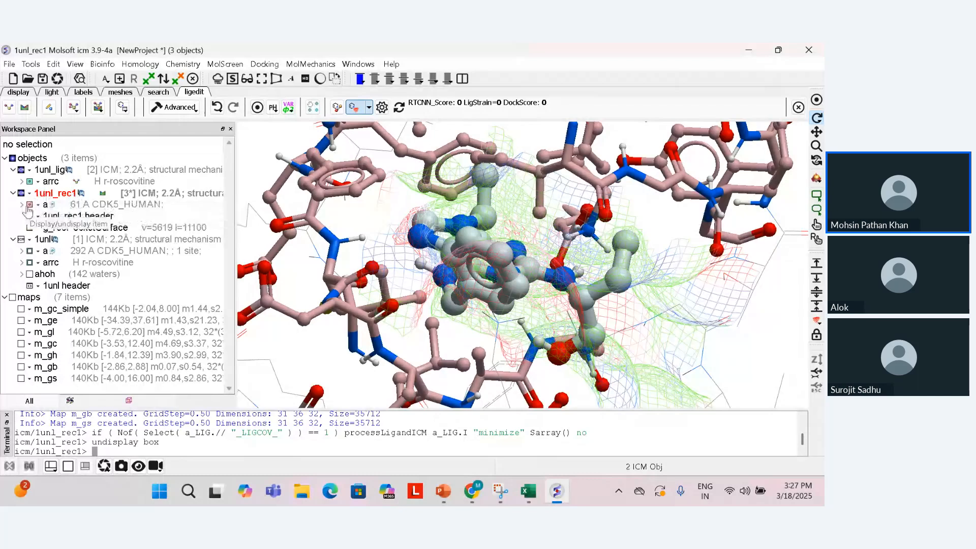
- Examine the r-roscovitine ligand inside the receptor's mesh pocket surface from several angles
scroll(657, 287, down, 2)
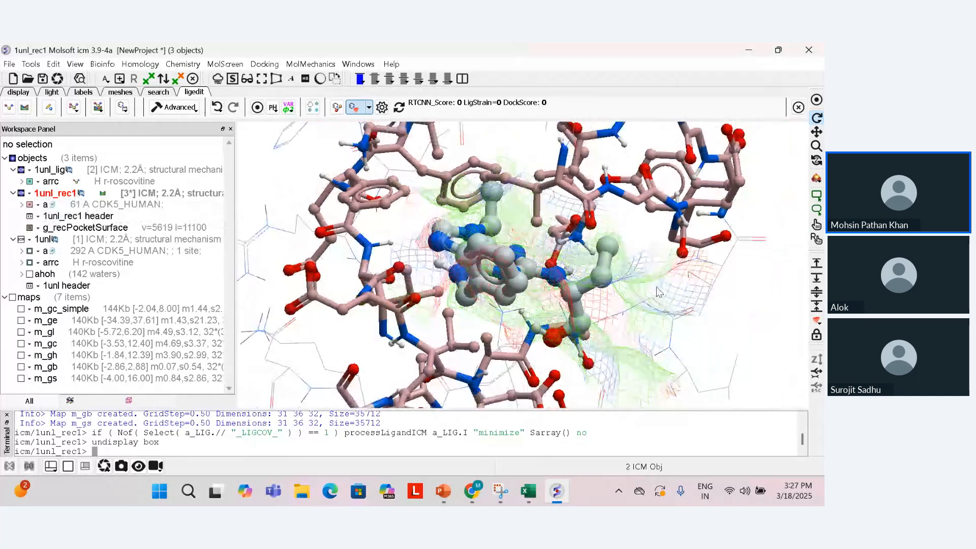
drag(657, 288, 694, 299)
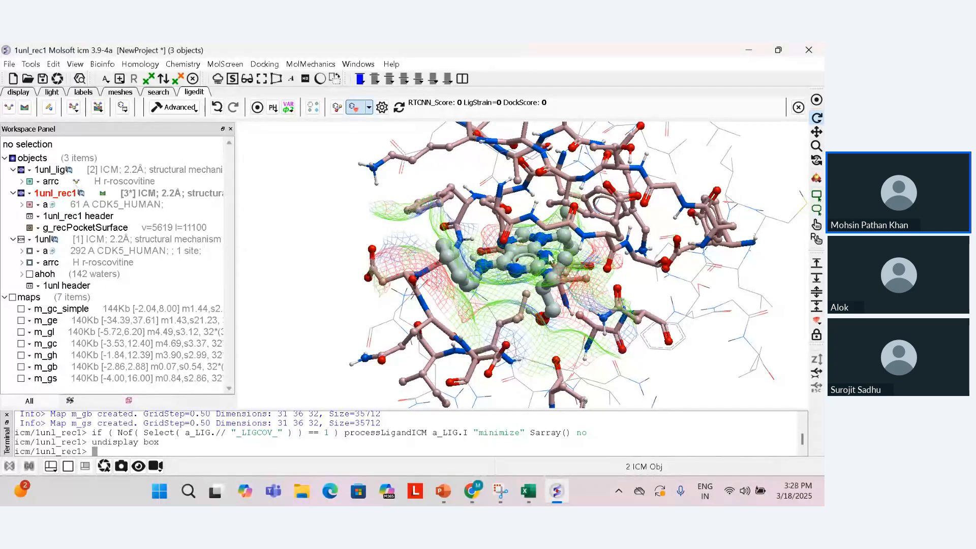
drag(549, 259, 581, 266)
scroll(582, 266, up, 2)
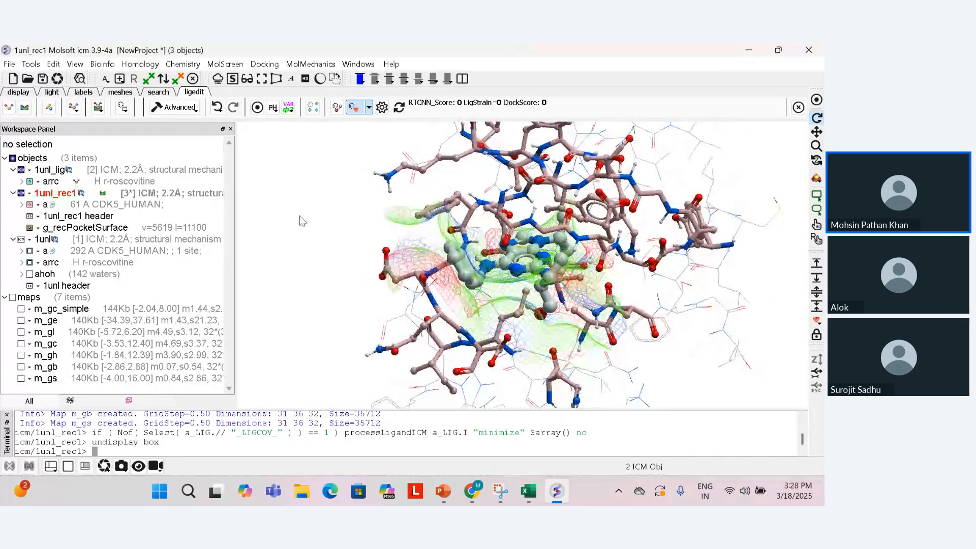
drag(302, 220, 327, 242)
scroll(615, 312, down, 1)
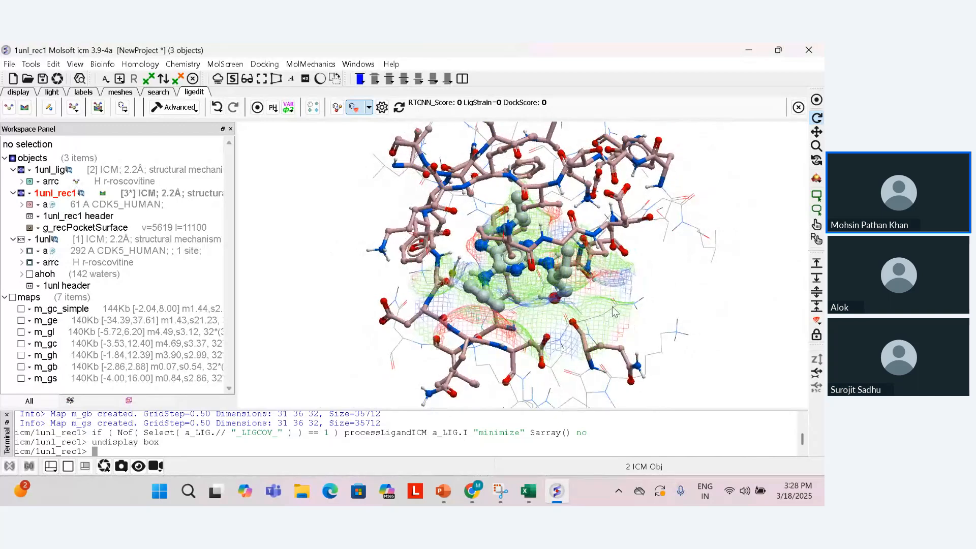
drag(616, 312, 614, 282)
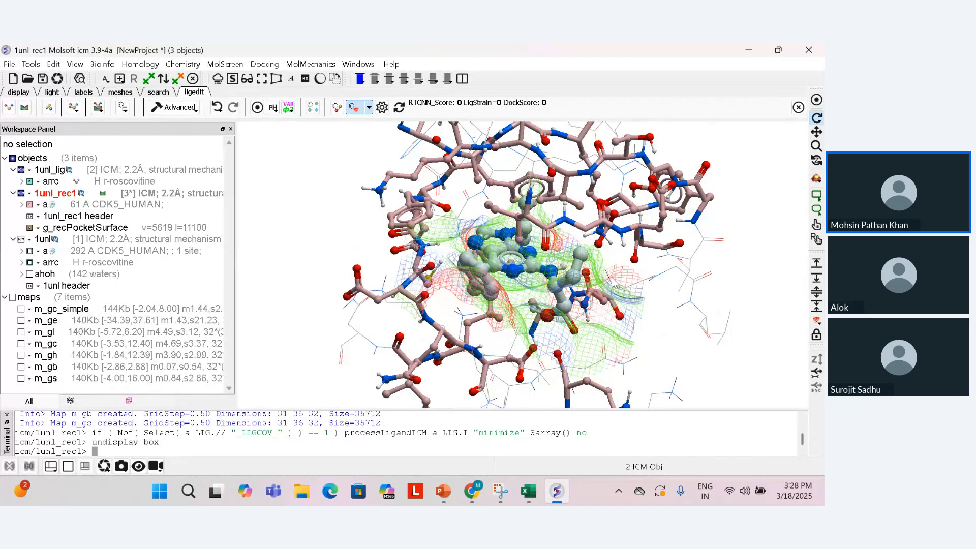
drag(613, 283, 699, 250)
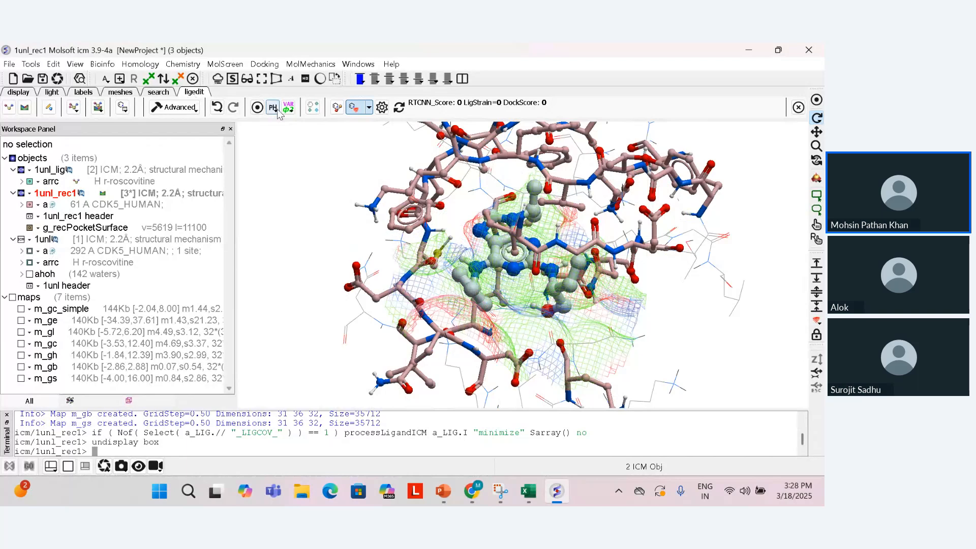
- Switch the ligand-receptor complex to Pretty View and hide its CPK spheres
click(369, 107)
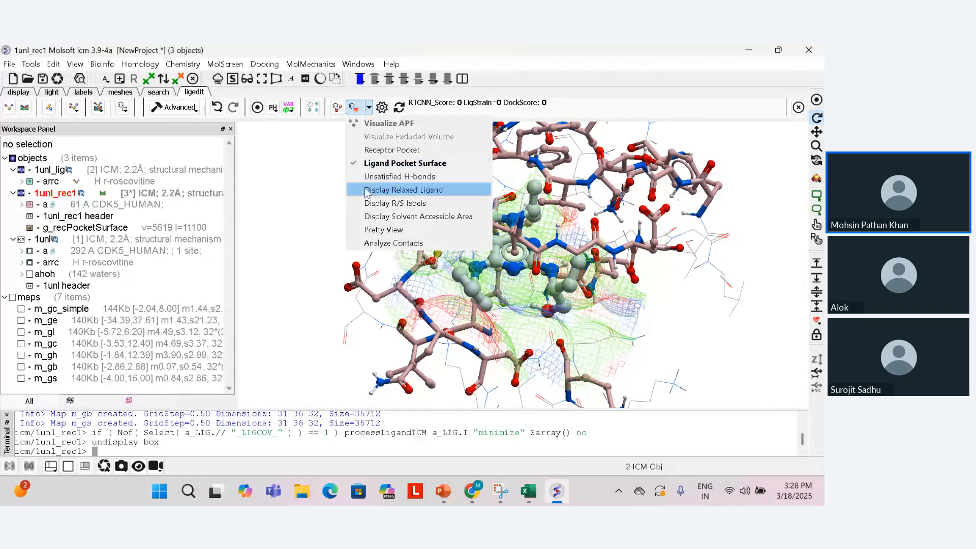
click(382, 230)
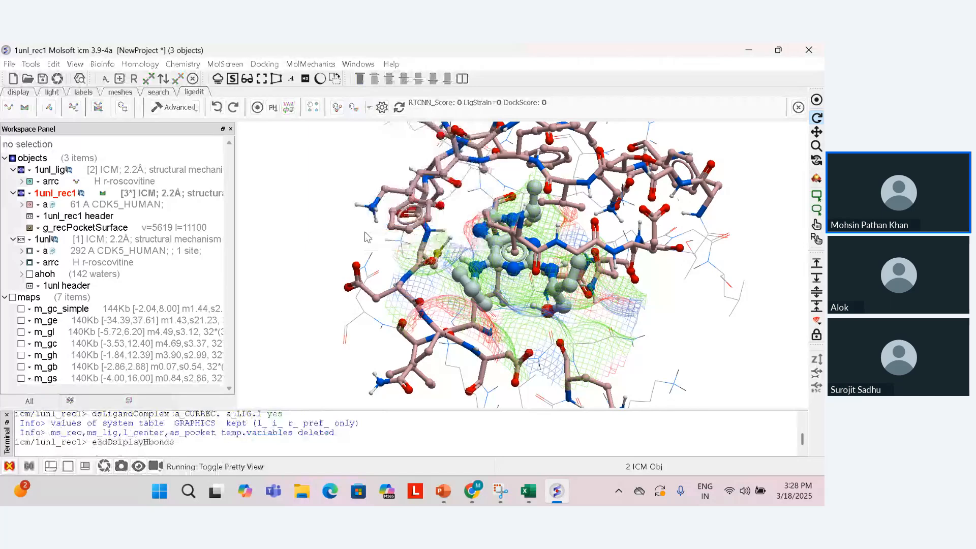
click(15, 93)
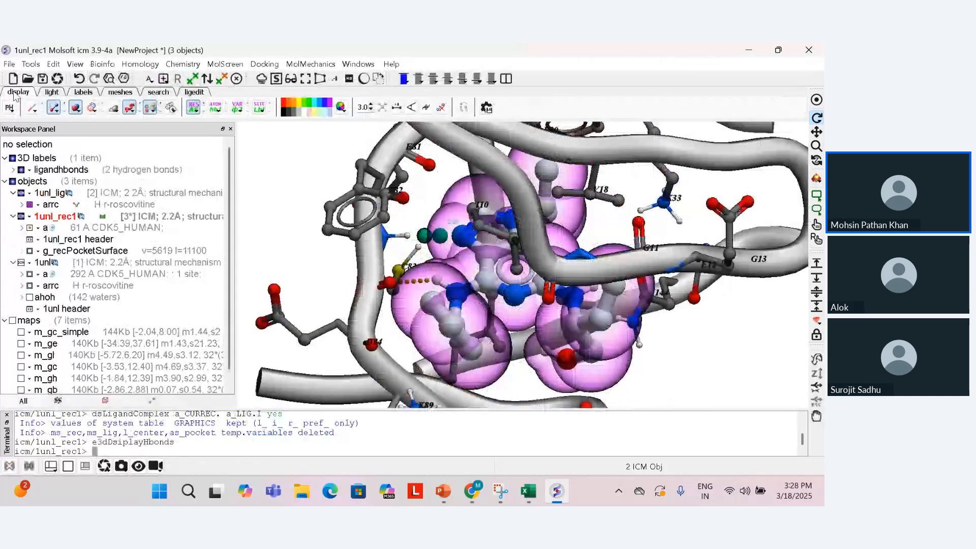
scroll(631, 352, down, 1)
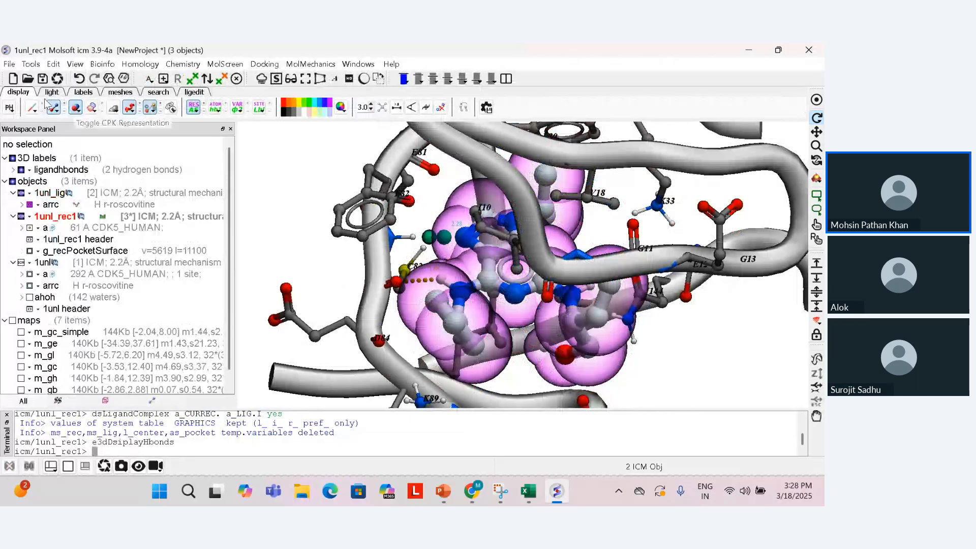
click(75, 107)
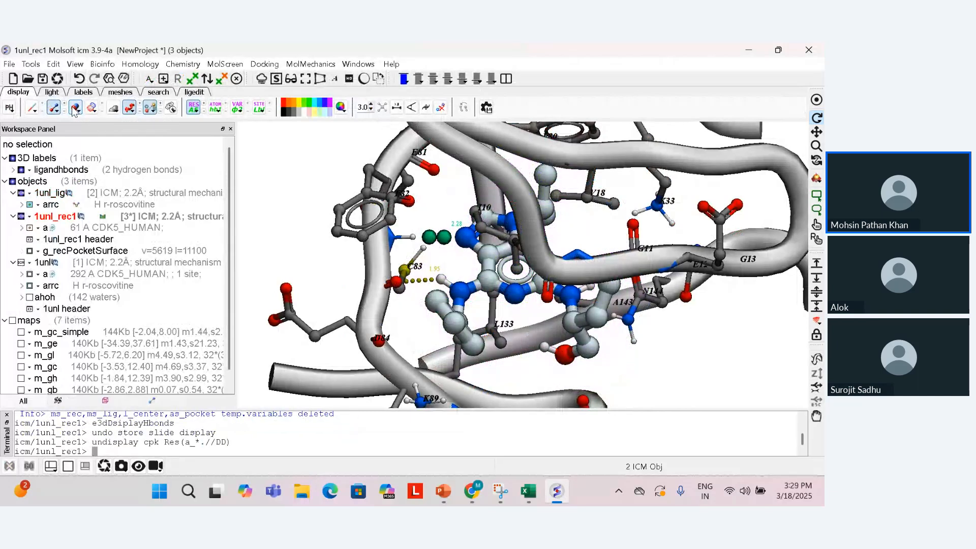
scroll(699, 314, down, 1)
scroll(699, 326, up, 1)
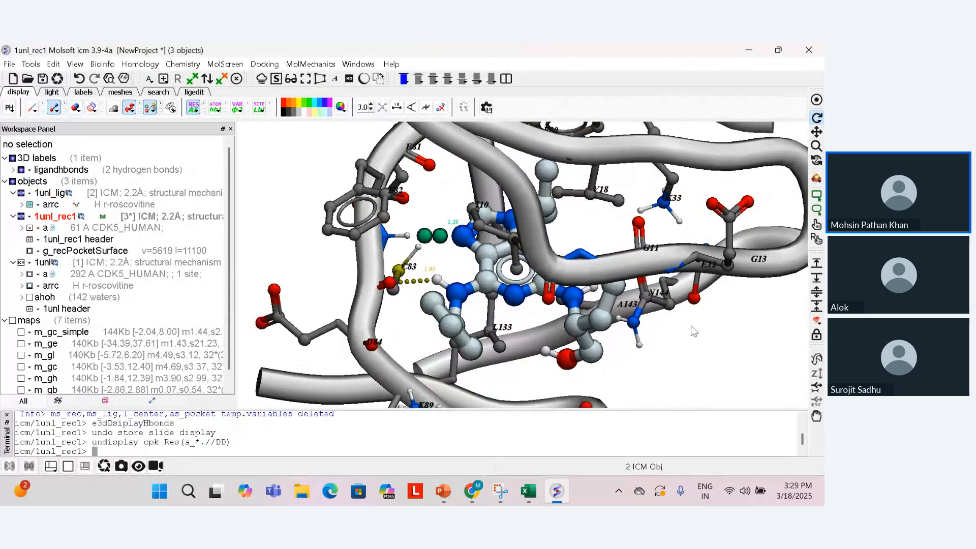
- Make the receptor ribbon transparent and inspect the hydrogen bonds around the ligand
drag(694, 331, 688, 327)
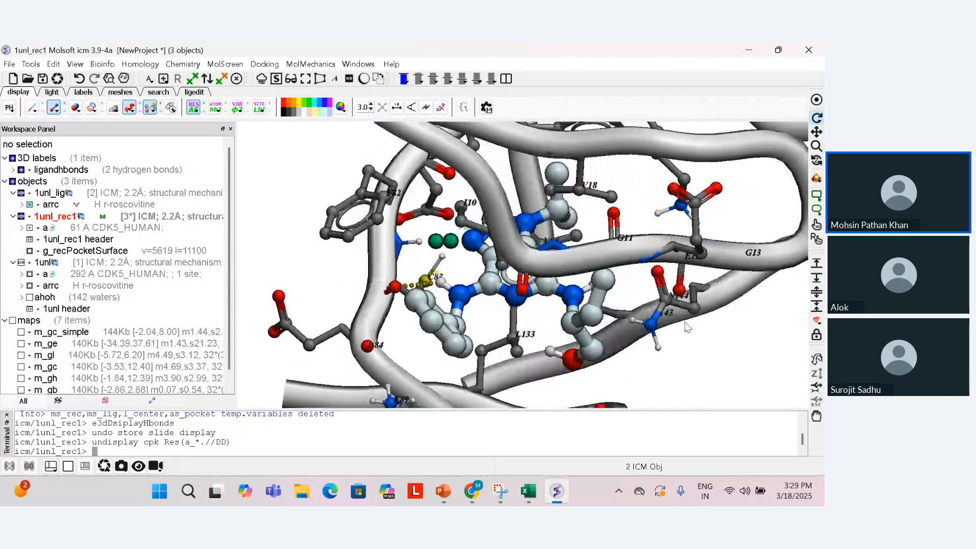
click(131, 109)
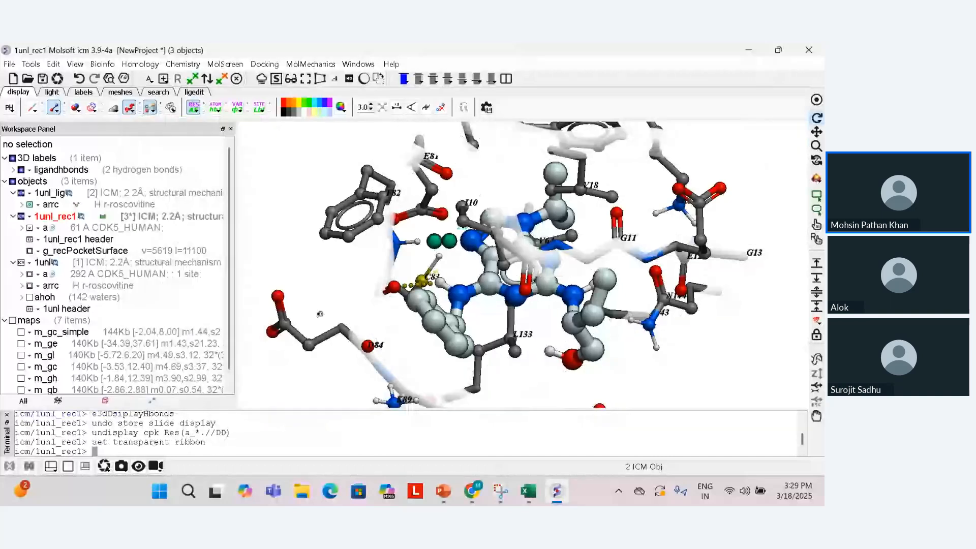
drag(665, 359, 624, 360)
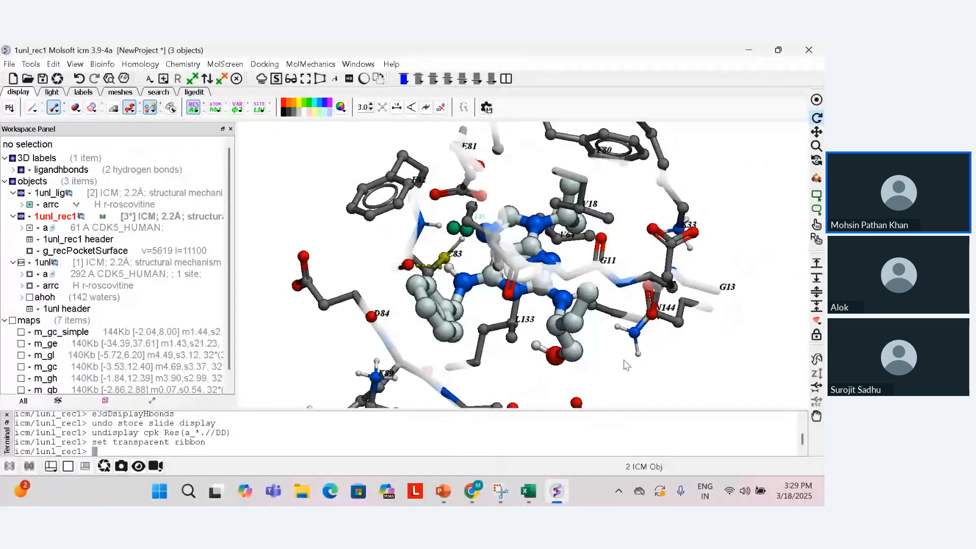
drag(624, 360, 648, 360)
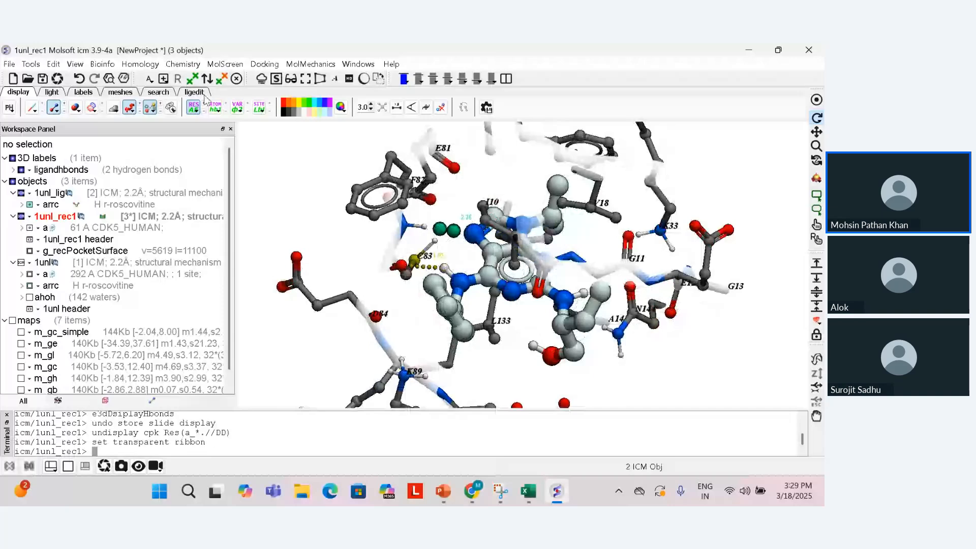
- Display the Receptor Pocket surface around the ligand from the ligand editor and inspect how the ligand fits
click(203, 94)
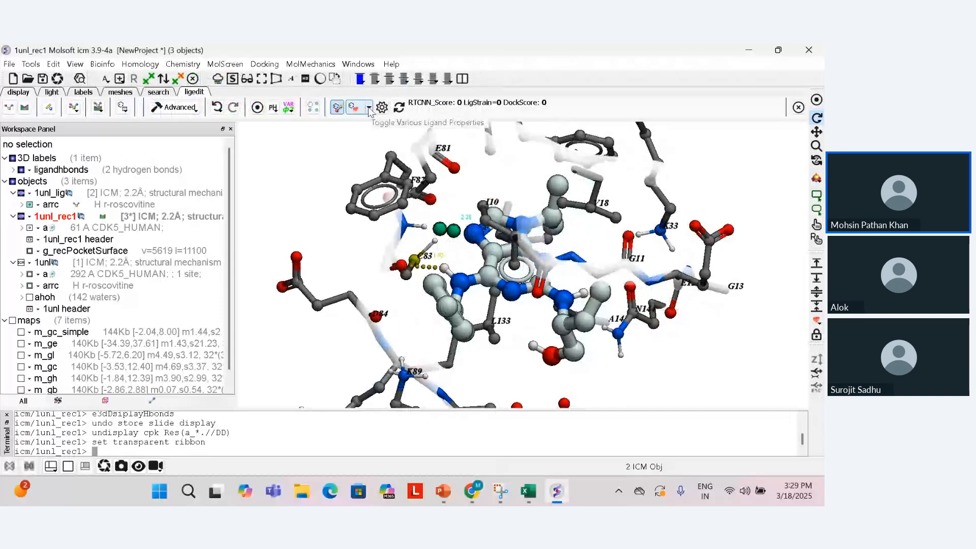
click(369, 108)
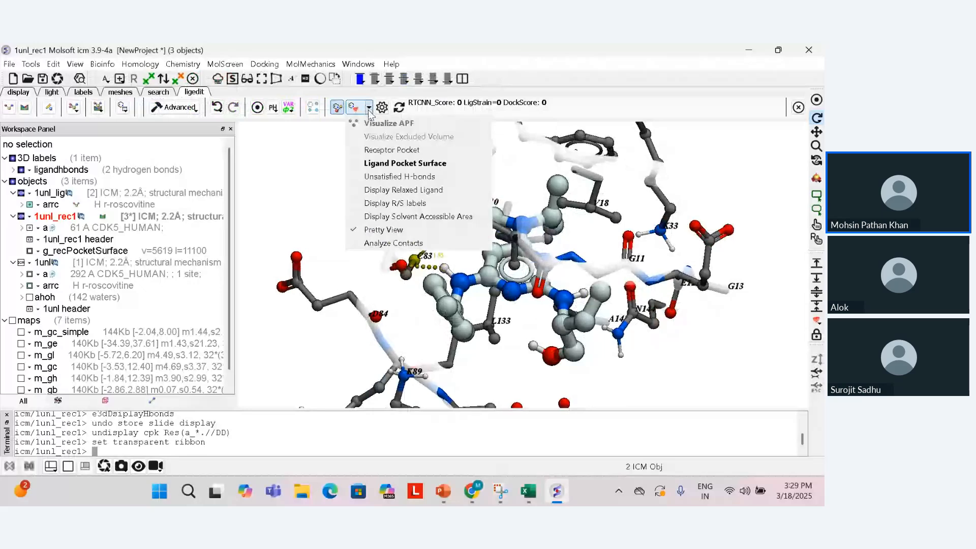
click(377, 154)
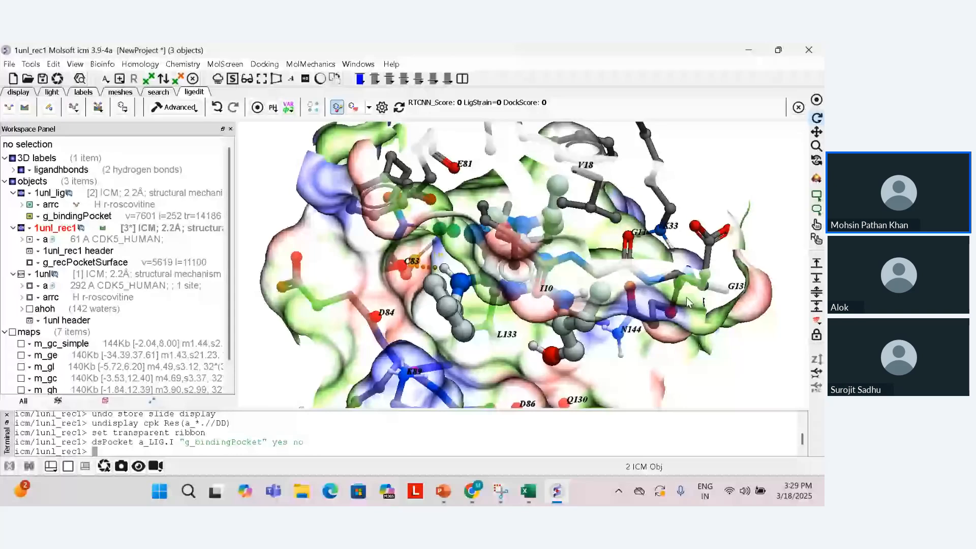
scroll(753, 327, down, 2)
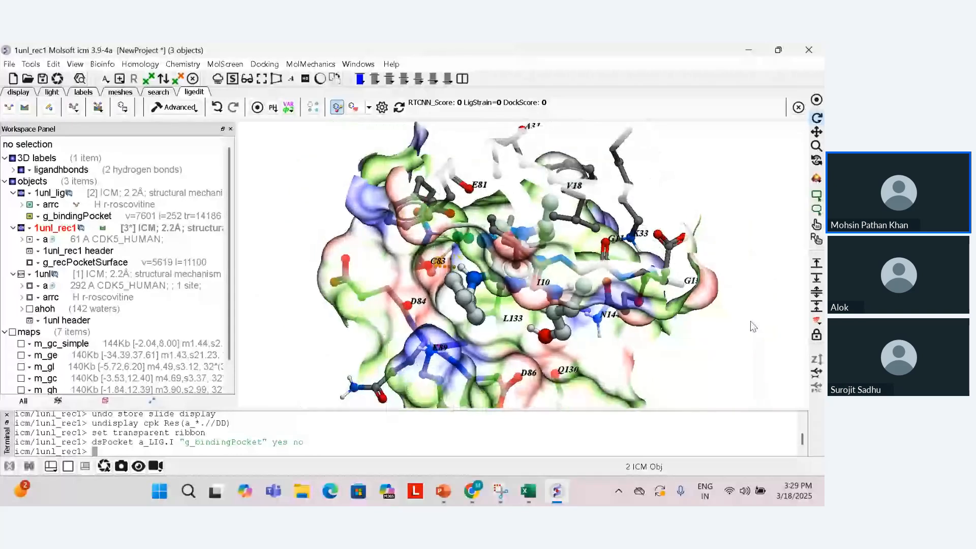
drag(746, 318, 716, 253)
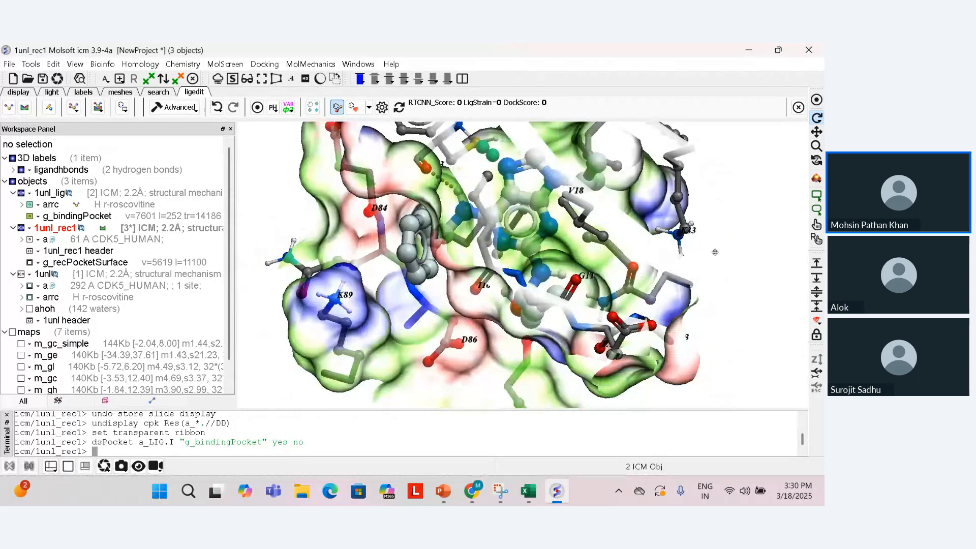
drag(279, 217, 279, 207)
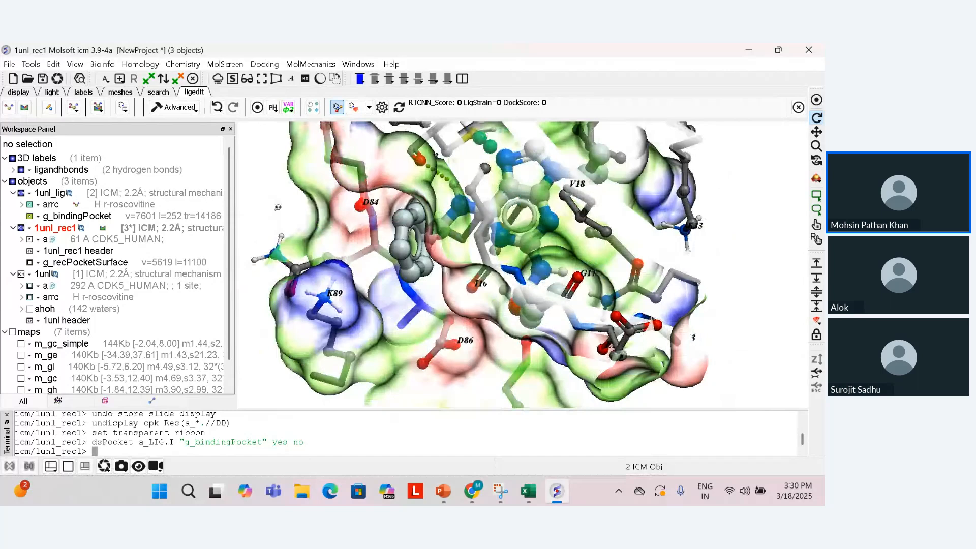
- Hide the g_bindingPocket surface, display the g_recPocketSurface mesh instead and inspect it around the ligand
click(30, 216)
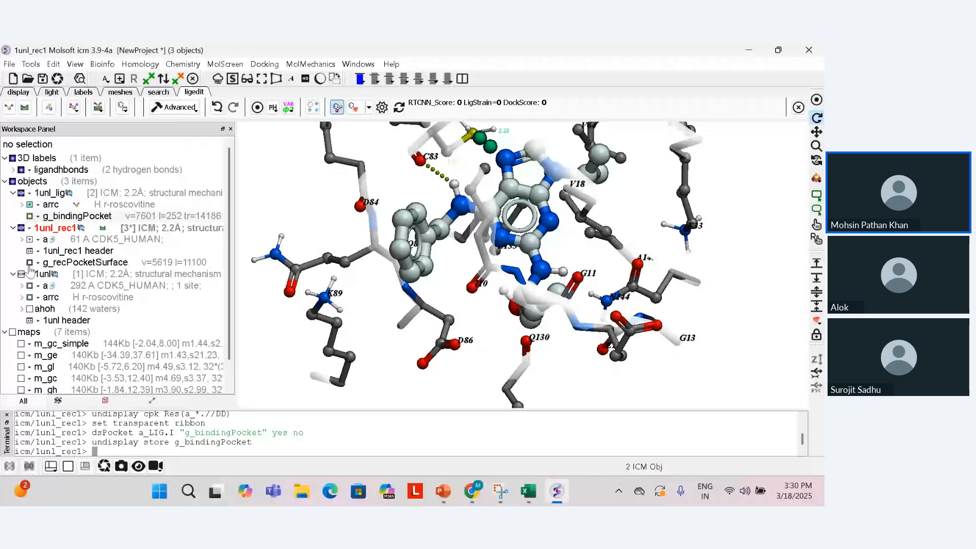
click(29, 262)
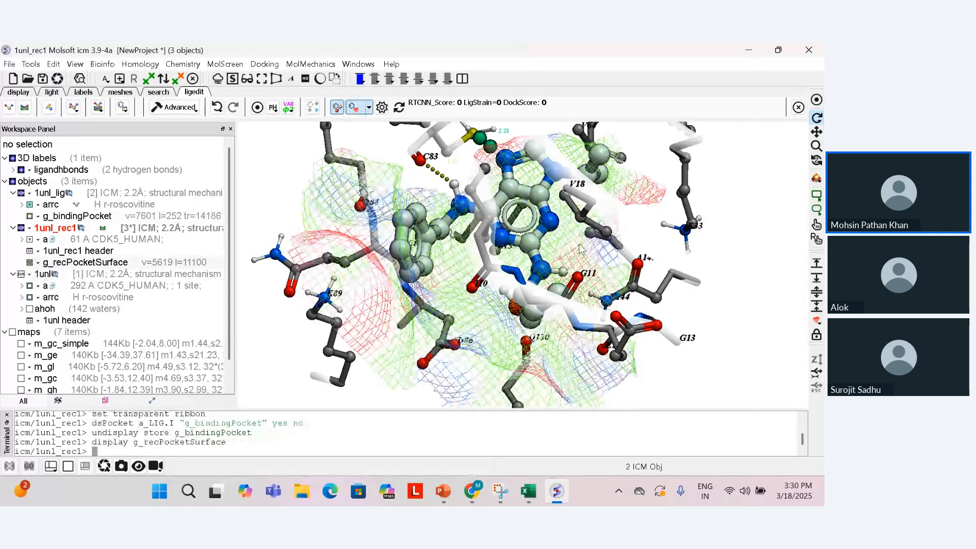
drag(743, 257, 407, 209)
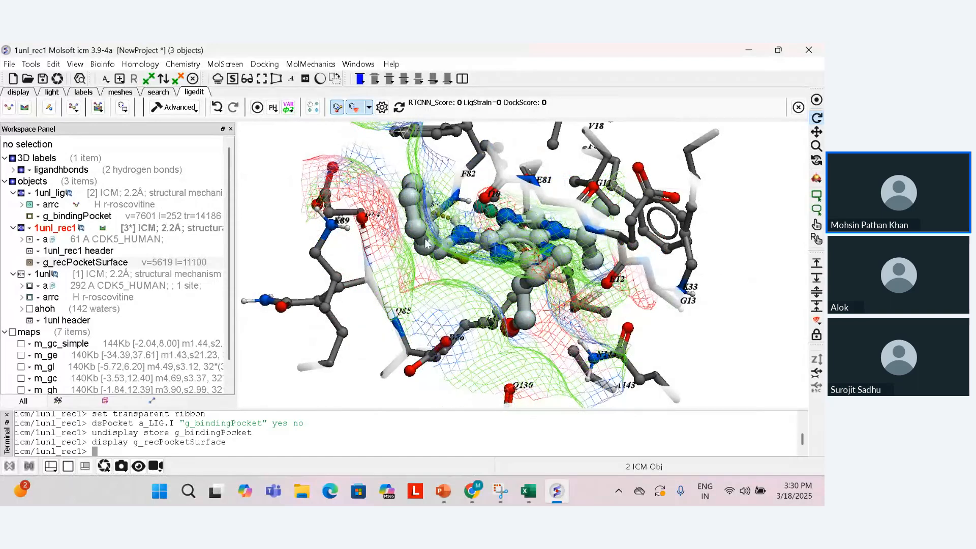
drag(427, 244, 530, 338)
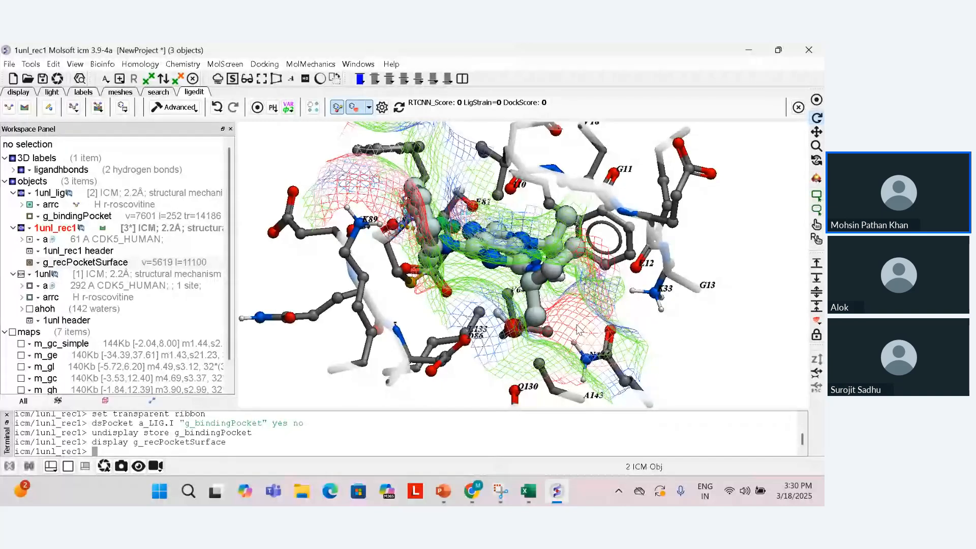
drag(578, 329, 553, 337)
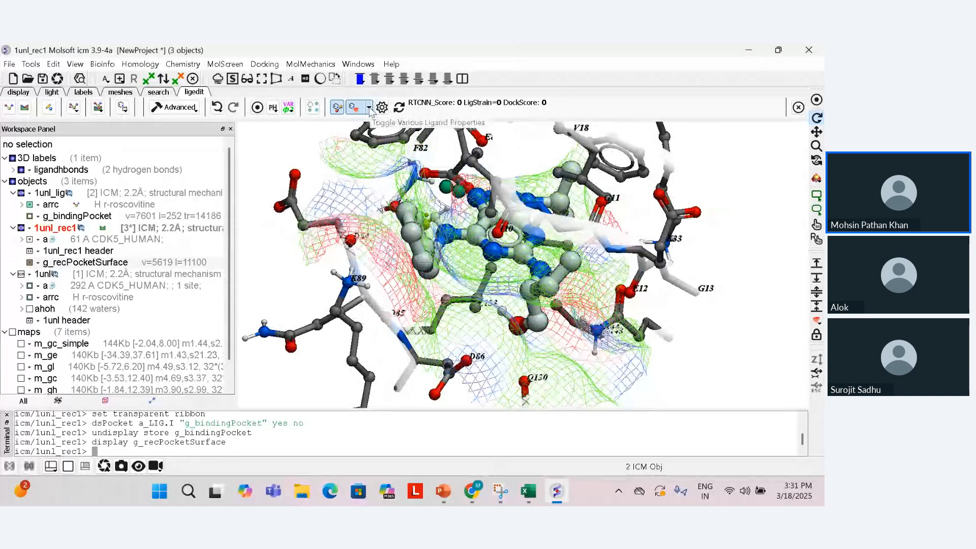
- Hide the g_recPocketSurface mesh and display the ligand's unsatisfied H-bonds
click(30, 263)
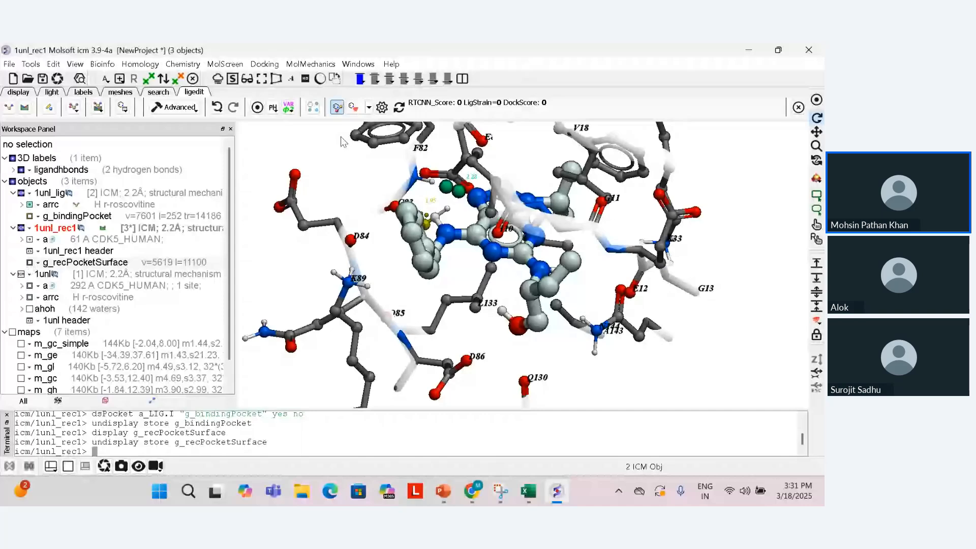
click(369, 108)
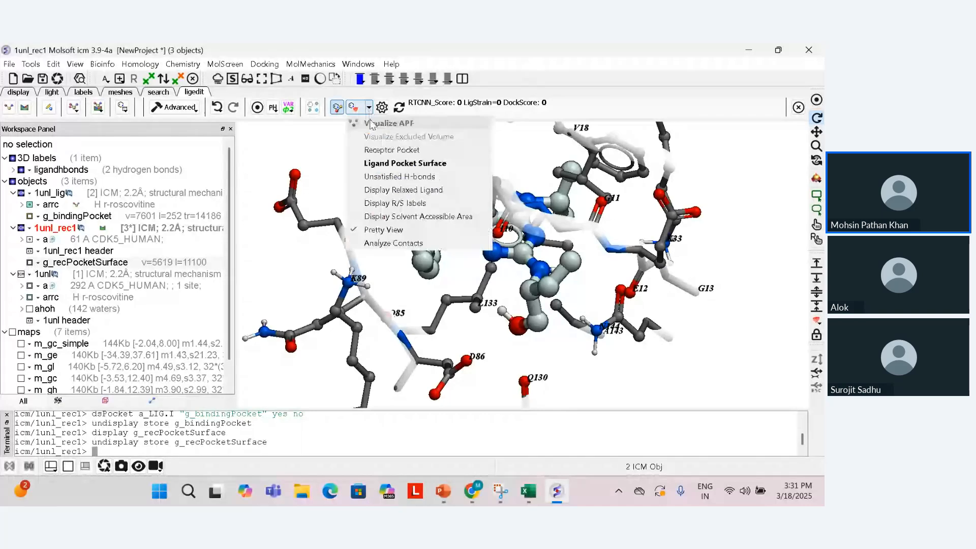
click(365, 177)
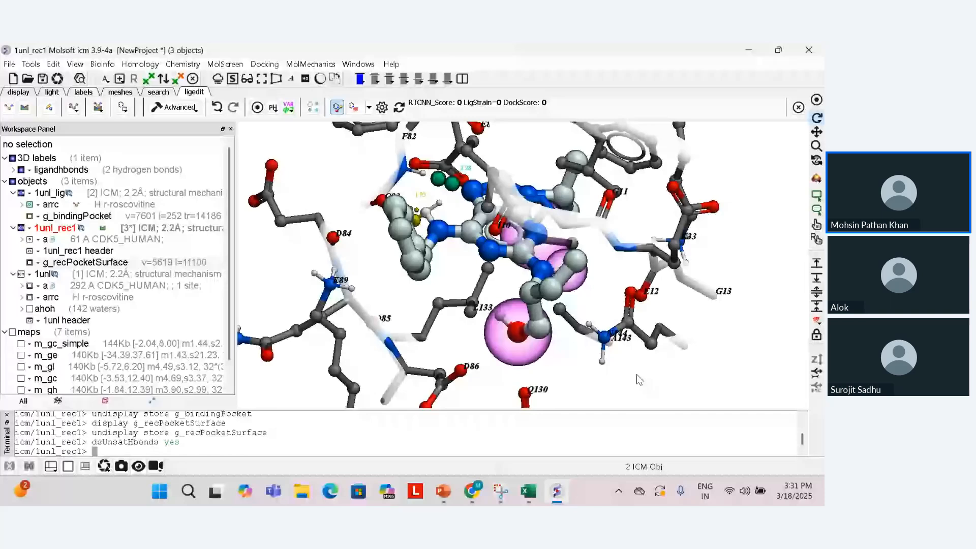
mouse_move(640, 379)
mouse_down()
mouse_move(595, 333)
mouse_move(582, 337)
mouse_move(654, 374)
mouse_move(588, 356)
mouse_move(644, 356)
mouse_move(629, 375)
mouse_up()
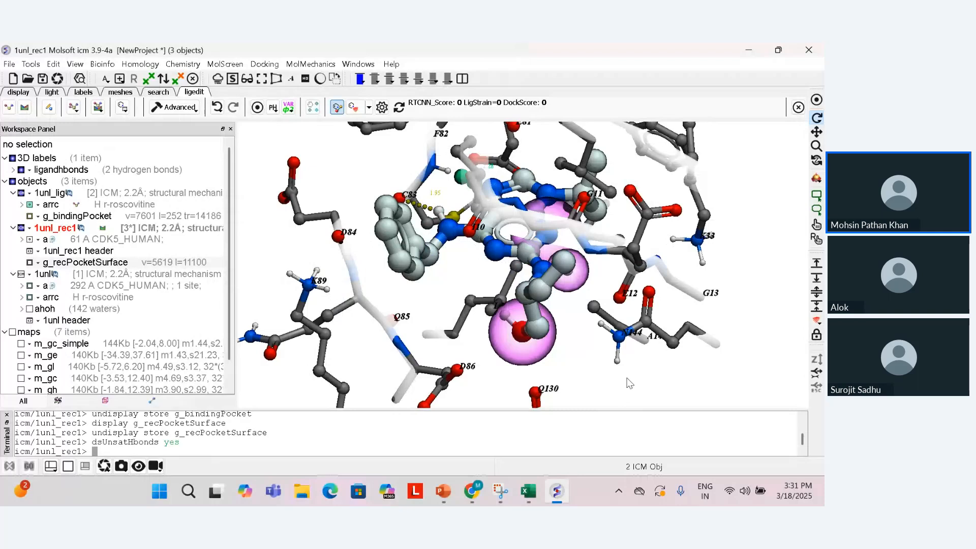
- Display the relaxed ligand over the r-roscovitine pose and compare the two conformations in the binding pocket
drag(629, 383, 640, 385)
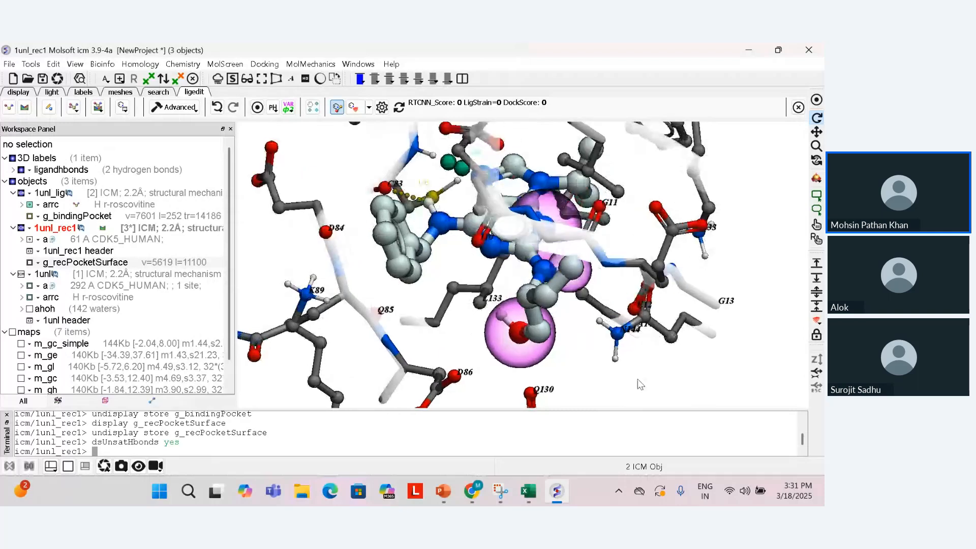
click(368, 107)
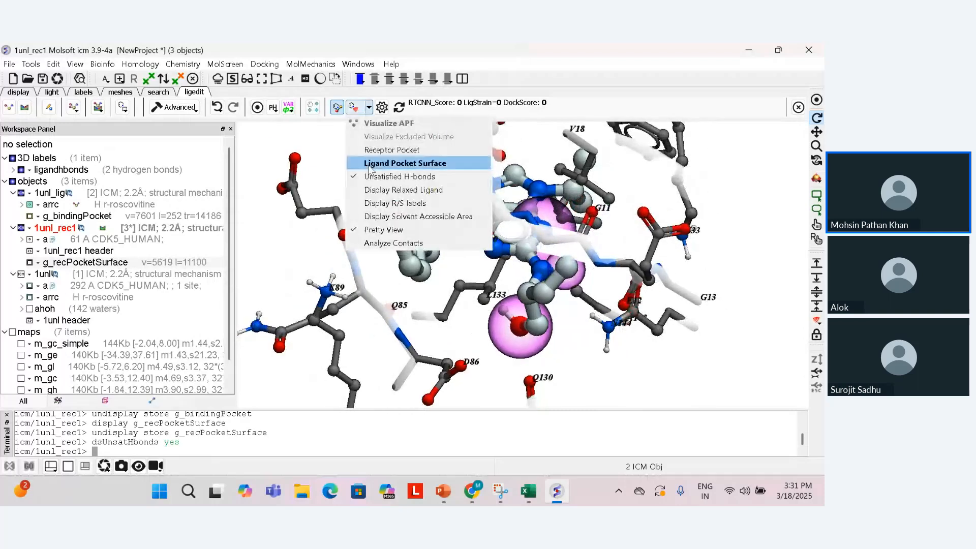
click(359, 193)
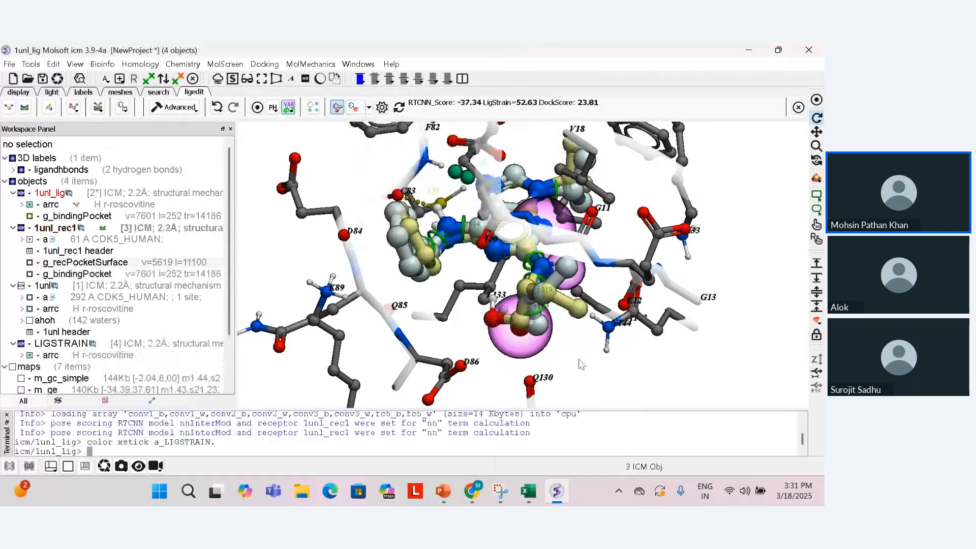
drag(583, 365, 483, 229)
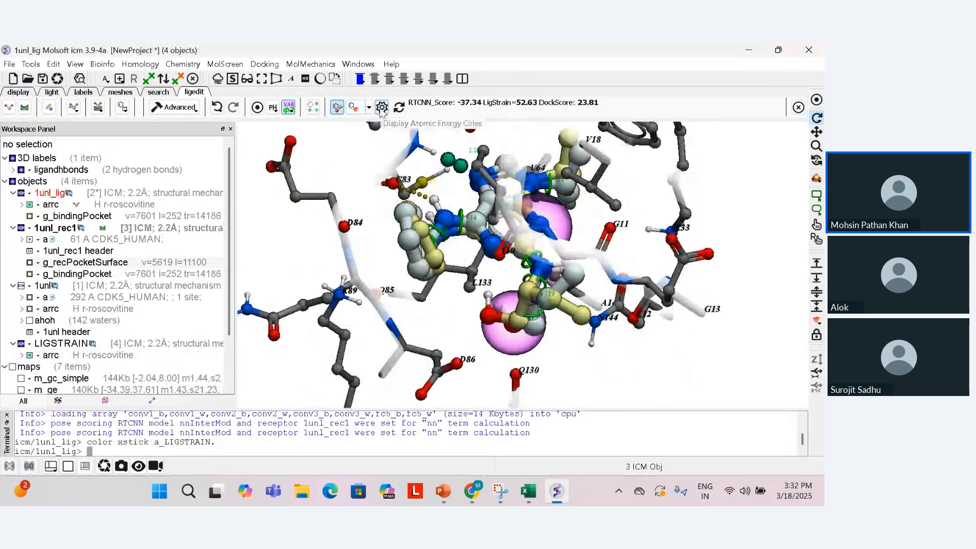
- Display the atomic energy circles on the ligand, inspect the per-atom energies and hide the unsatisfied H-bonds
click(382, 108)
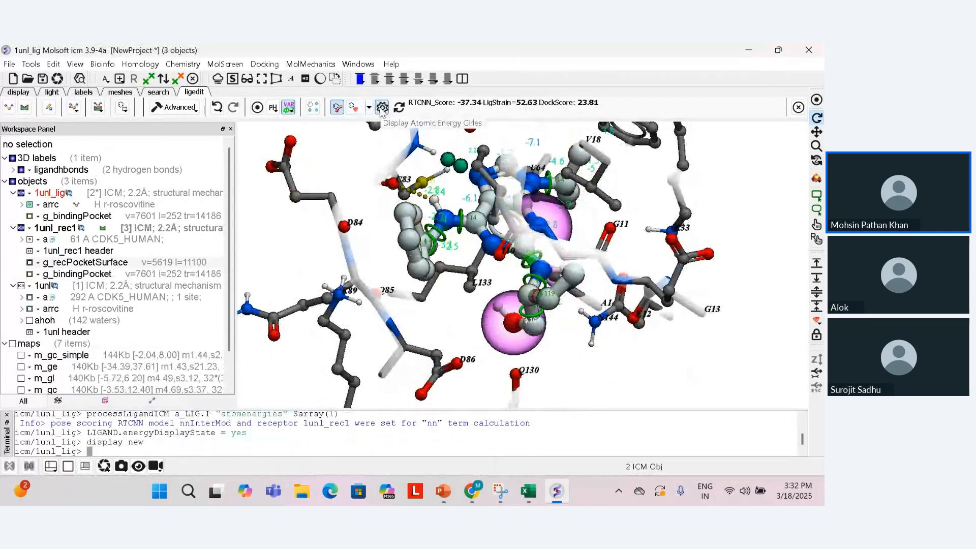
drag(572, 371, 632, 169)
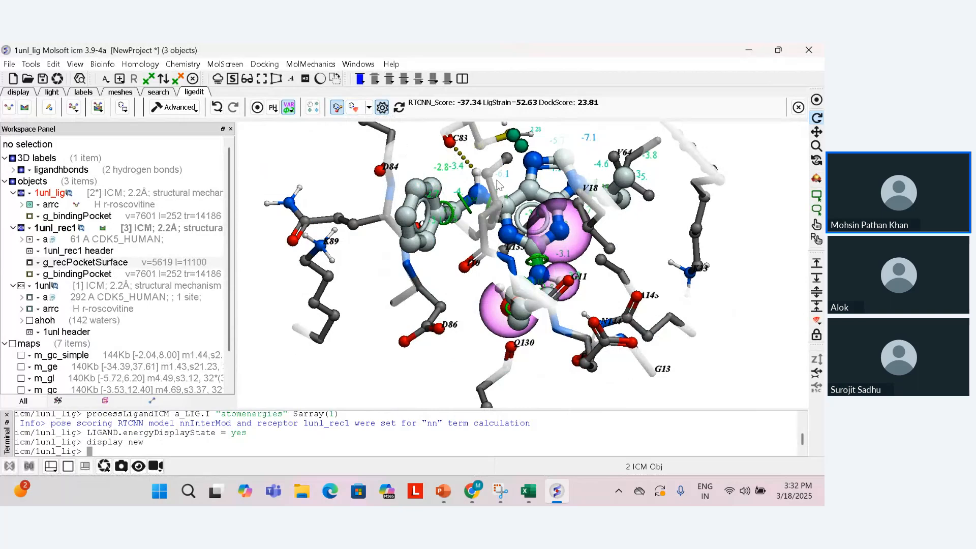
click(374, 109)
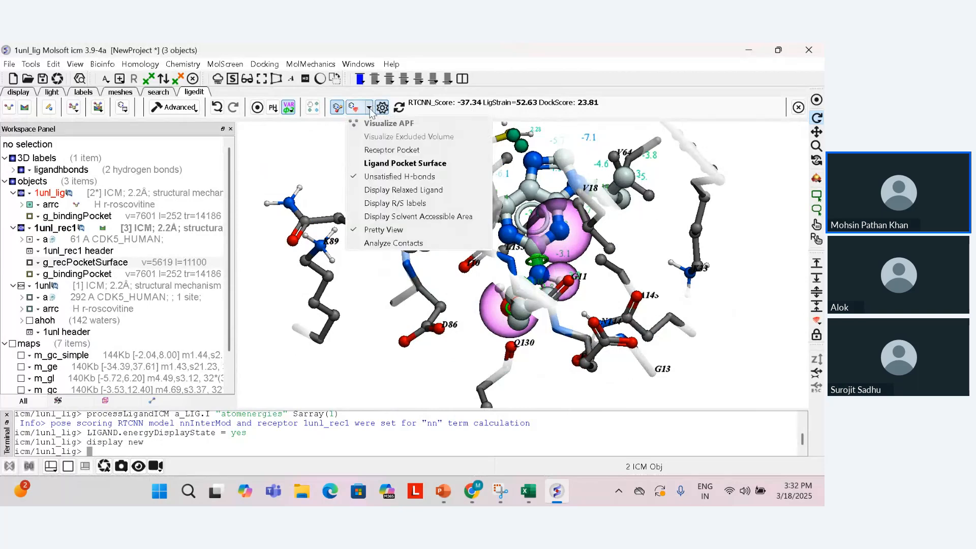
click(355, 177)
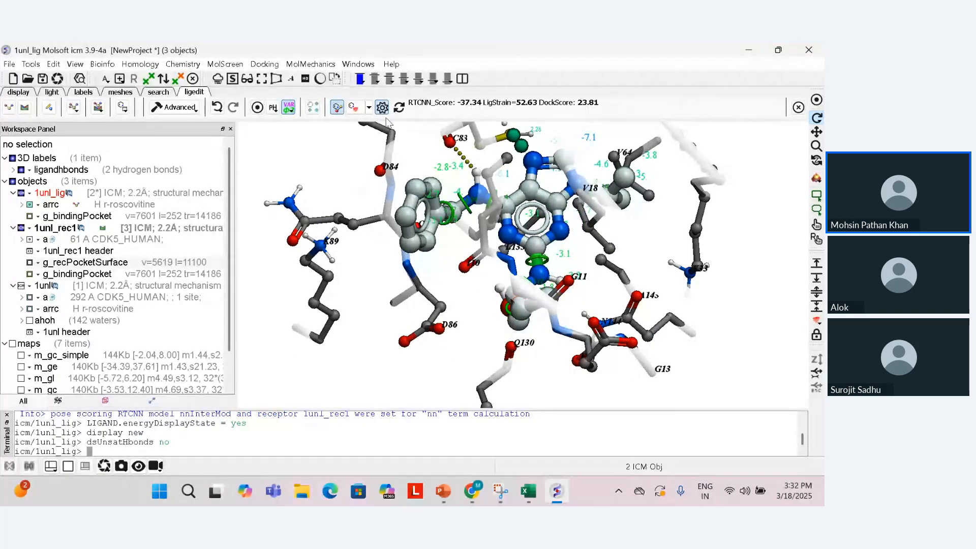
drag(387, 124, 272, 113)
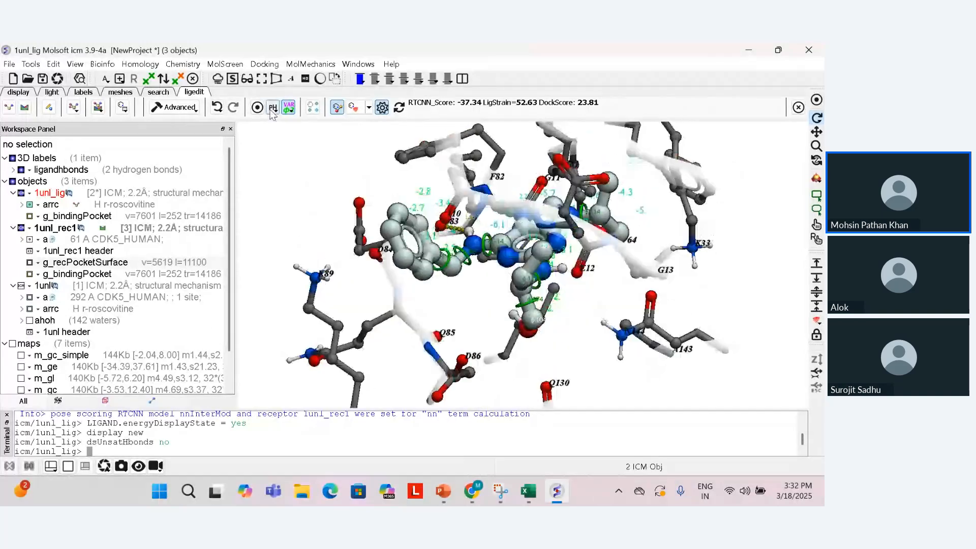
- Show all hydrogens on the ligand, including nonpolar ones, and update the ligand score
click(272, 109)
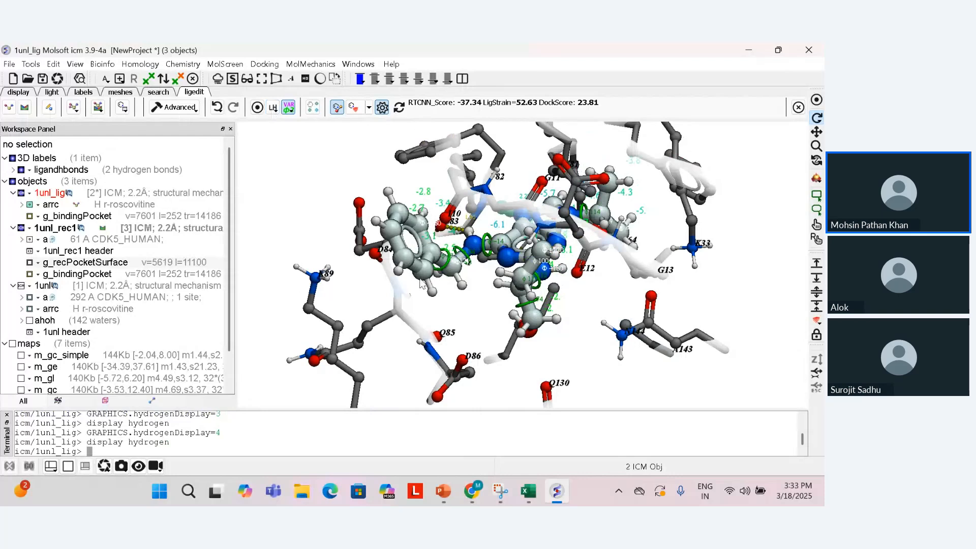
drag(421, 284, 506, 323)
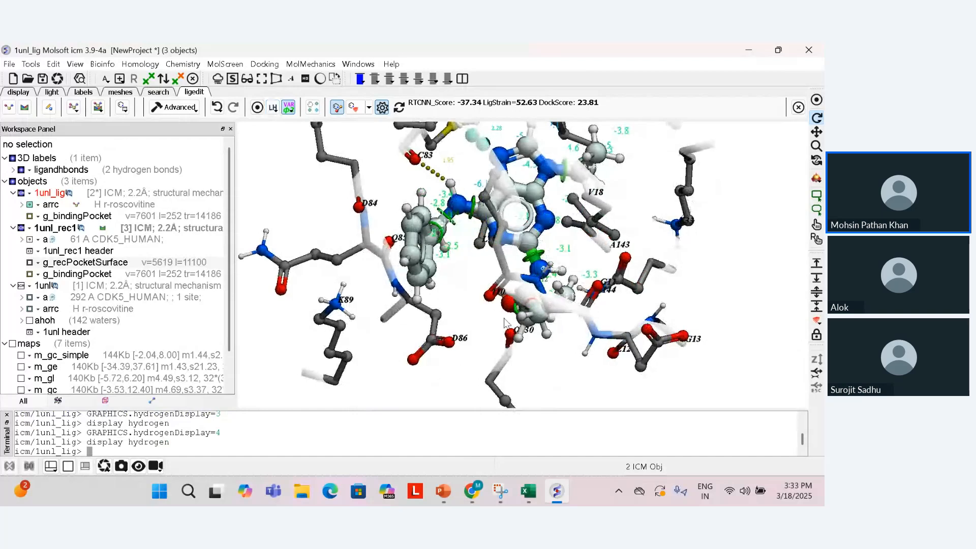
middle_drag(504, 320, 490, 367)
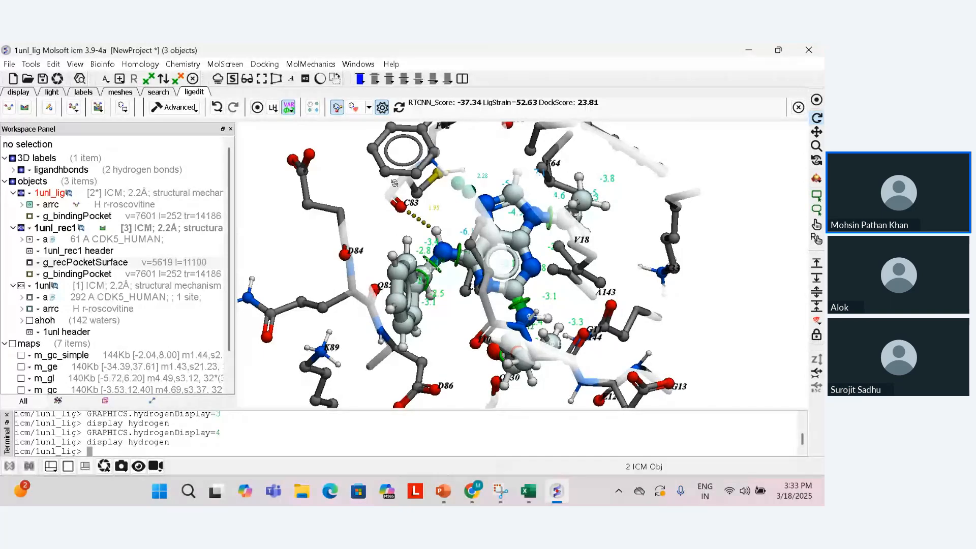
click(400, 108)
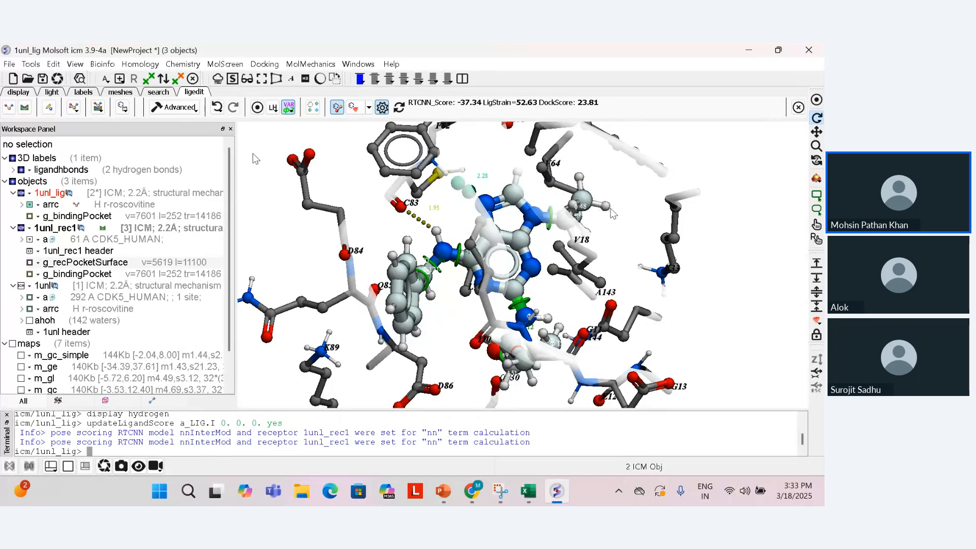
- Open the ligand editing tools, browse the Default fragment library and inspect the ligand's hydroxyl end
click(49, 108)
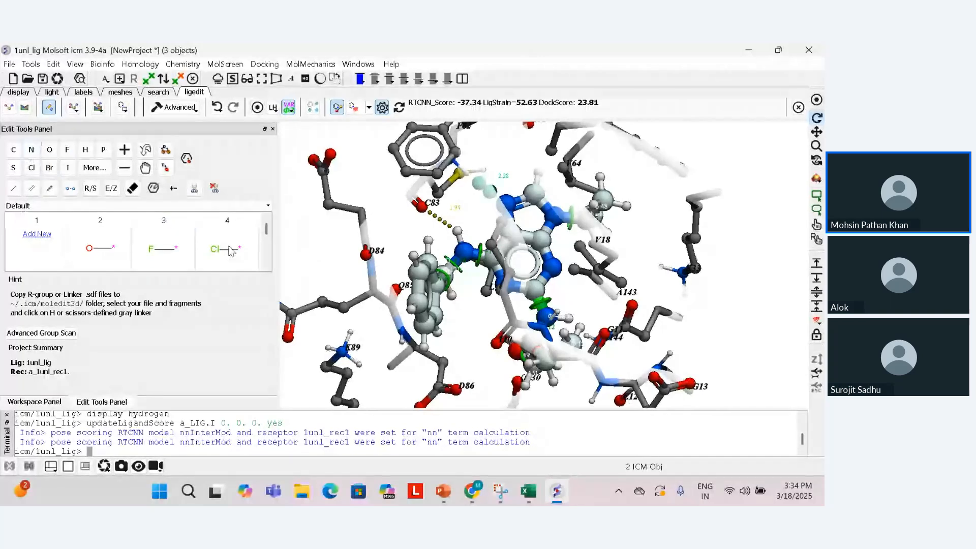
scroll(268, 235, down, 1)
drag(266, 232, 268, 258)
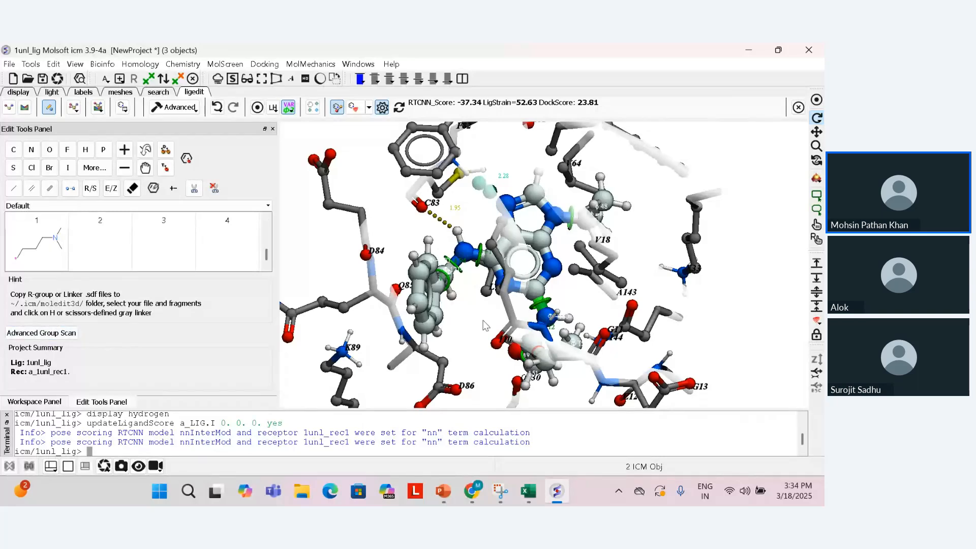
scroll(483, 324, up, 1)
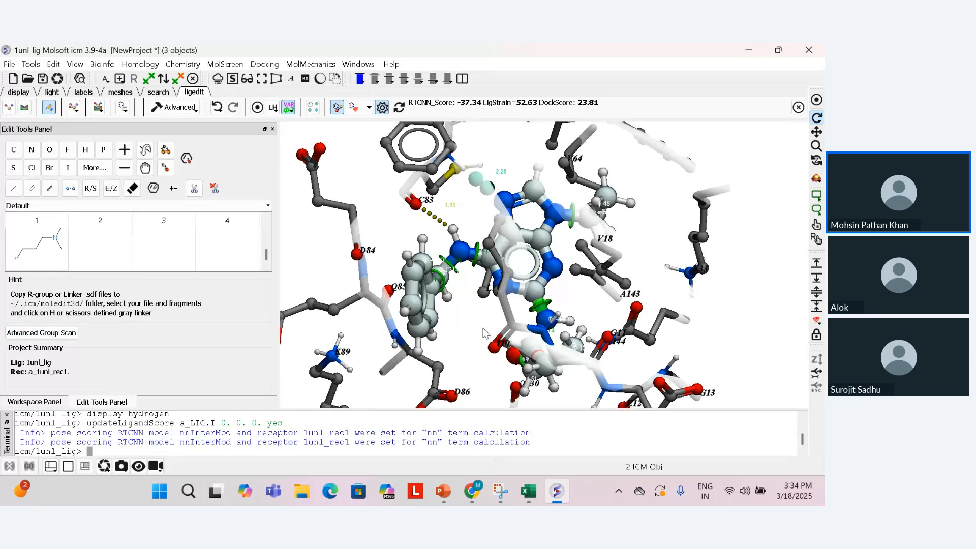
drag(486, 333, 513, 397)
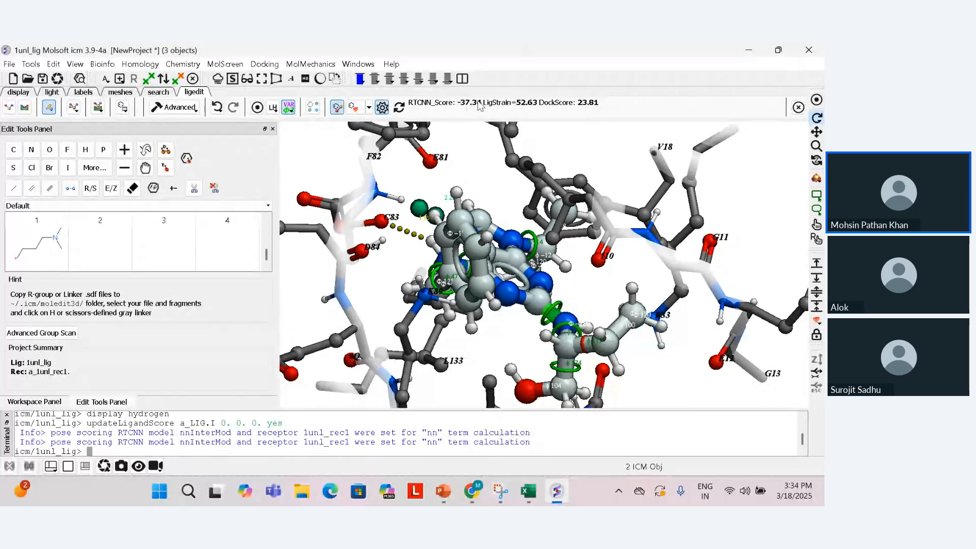
- Delete the hydroxyl oxygen from the ligand and update the ligand score
click(132, 192)
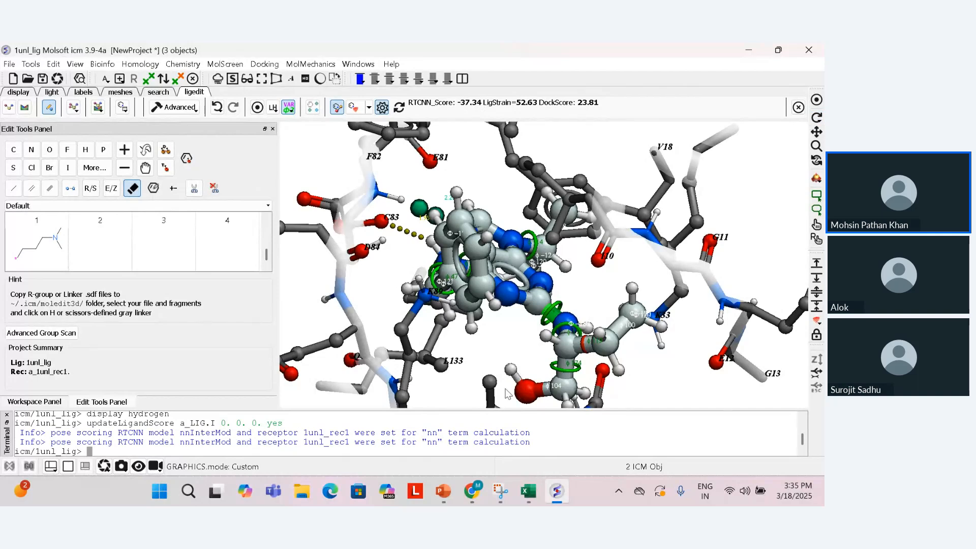
click(522, 396)
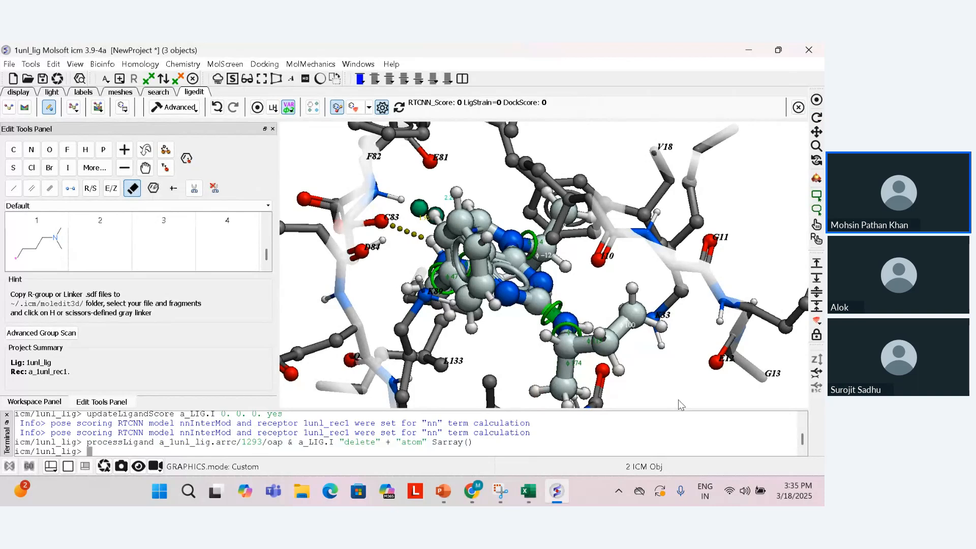
scroll(678, 400, down, 2)
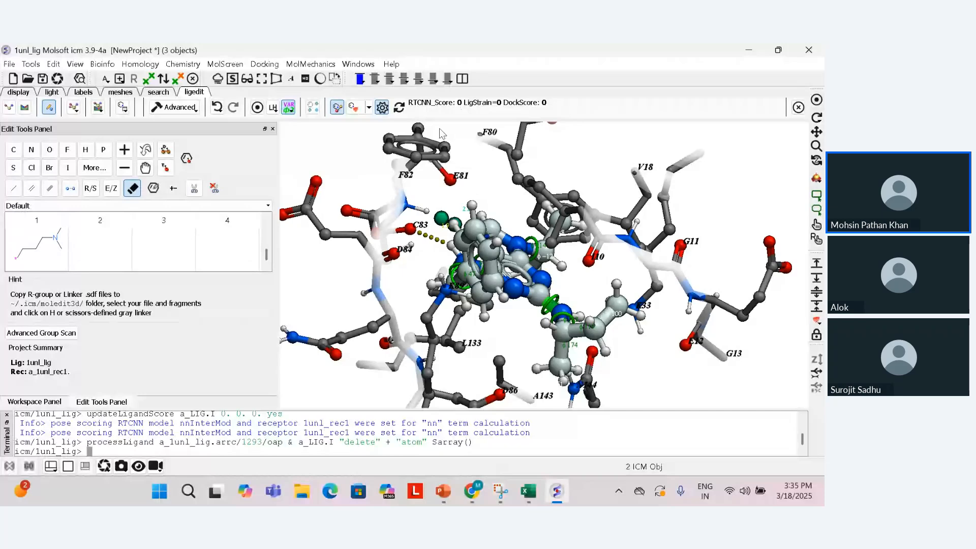
click(399, 108)
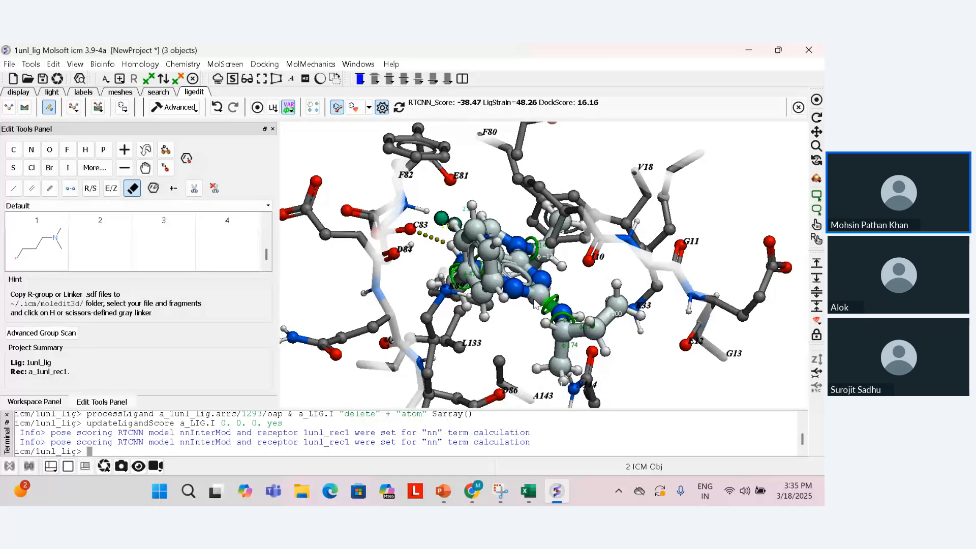
- Undo the hydroxyl oxygen deletion and inspect the ligand around its purine ring and isopropyl group
click(217, 107)
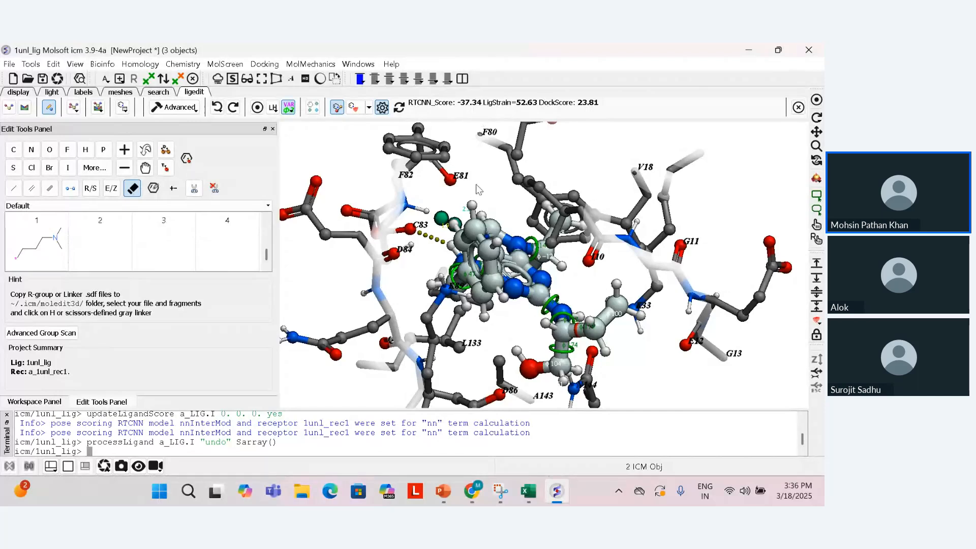
scroll(568, 273, down, 1)
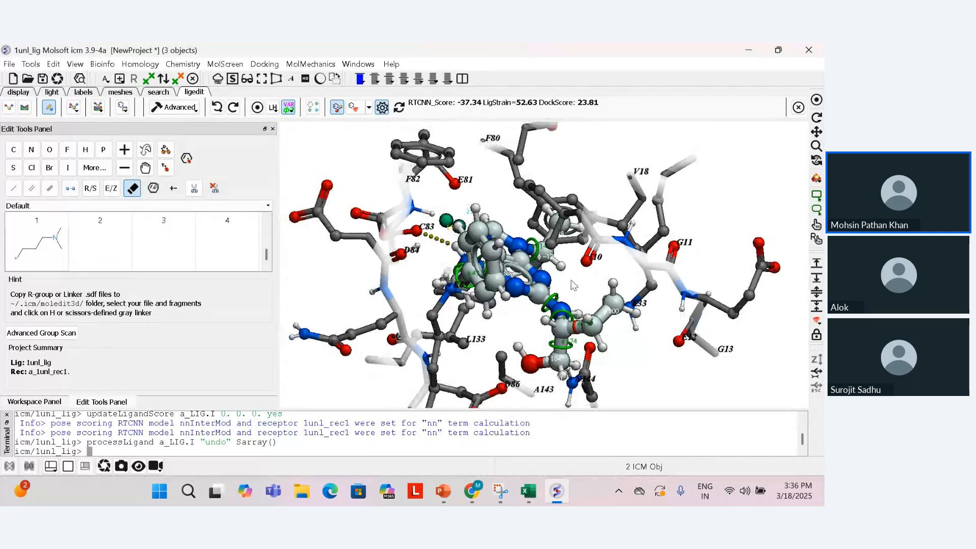
drag(568, 288, 557, 293)
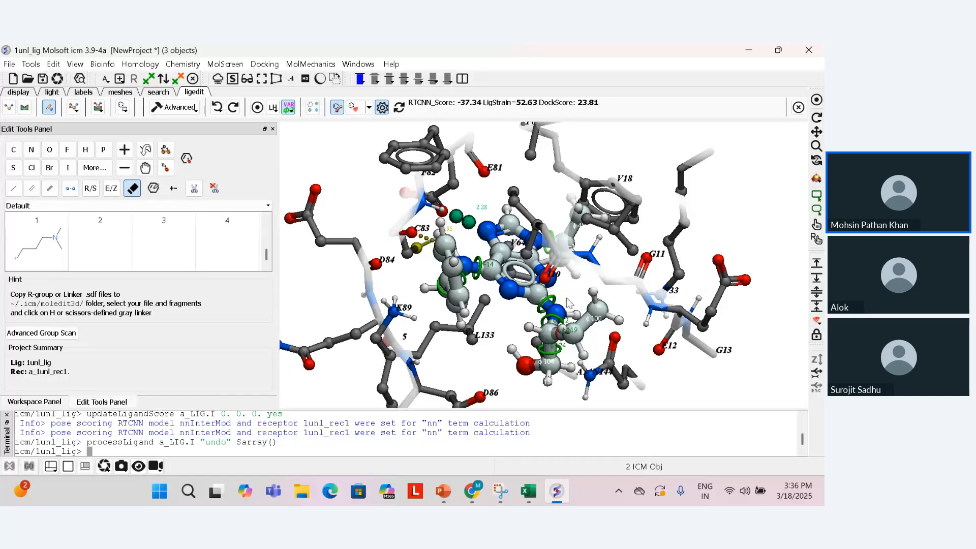
scroll(567, 298, up, 2)
drag(567, 298, 549, 322)
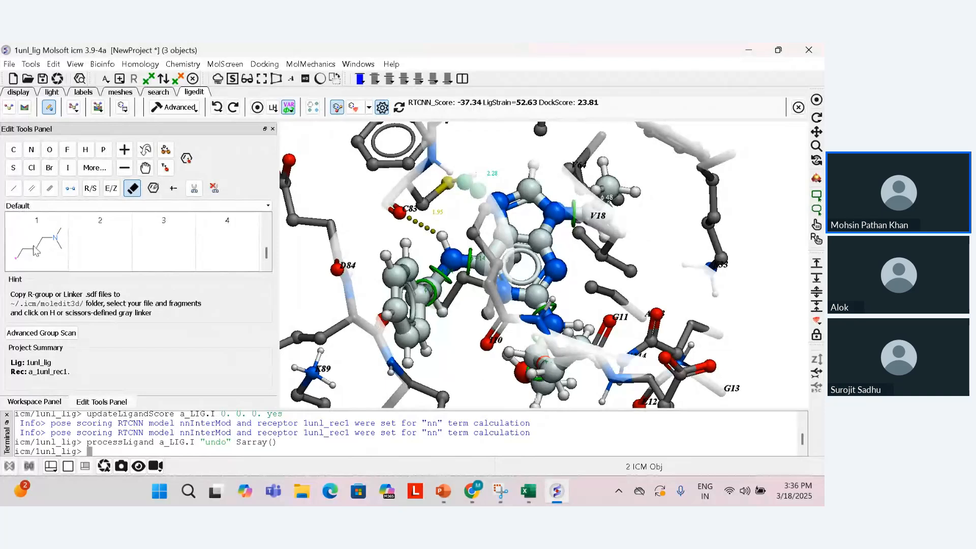
- Attach the dimethylaminoethyl fragment CN(C)CC* to a methyl hydrogen of the ligand's isopropyl group and update the ligand score
scroll(101, 255, up, 2)
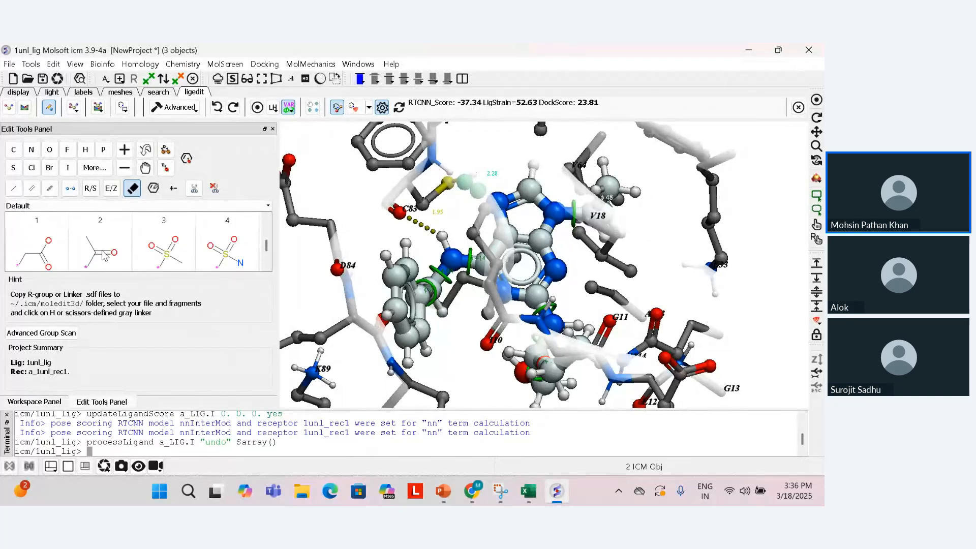
scroll(104, 256, down, 2)
click(228, 261)
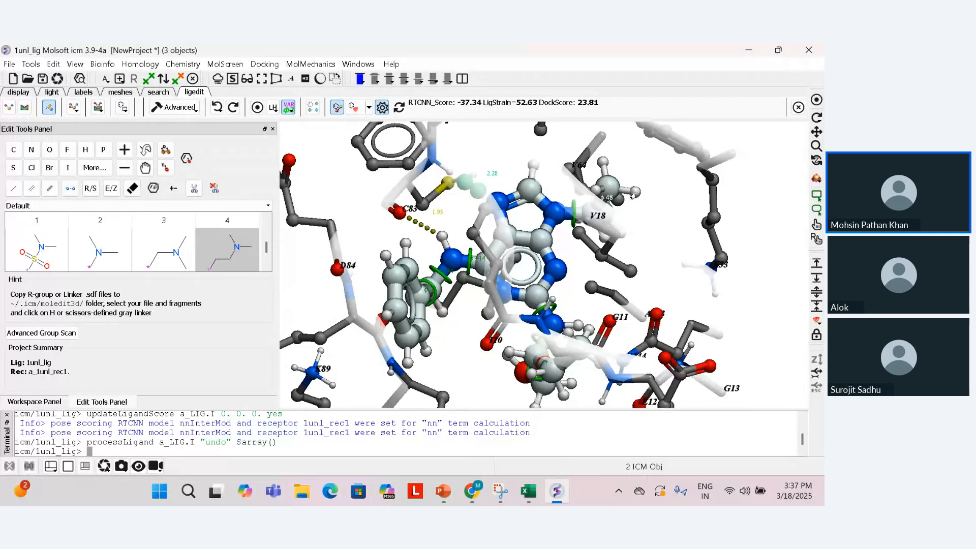
click(634, 194)
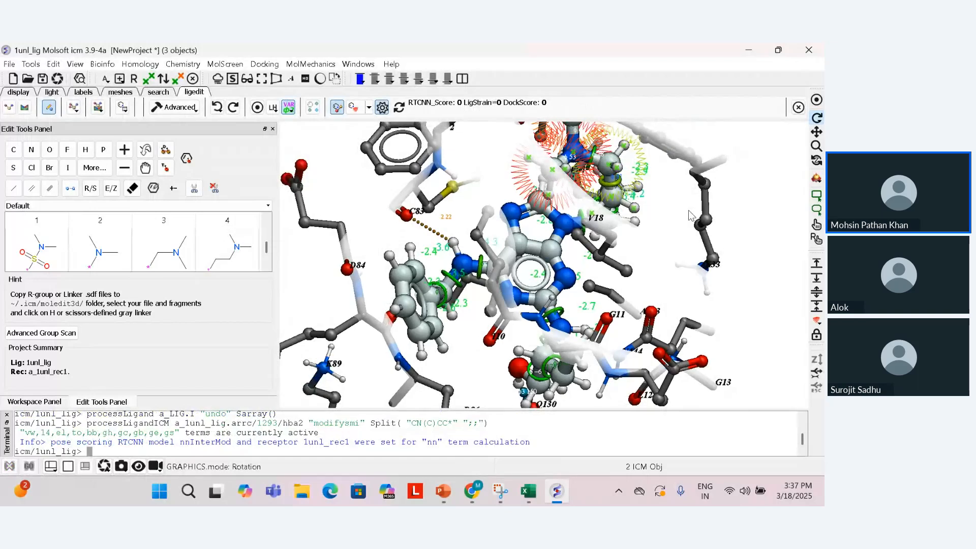
scroll(689, 216, down, 1)
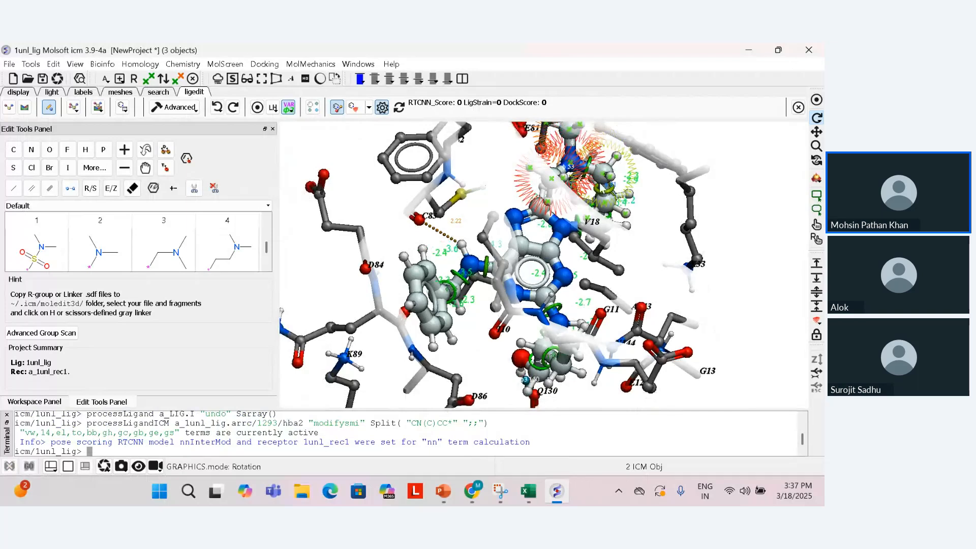
drag(601, 187, 576, 186)
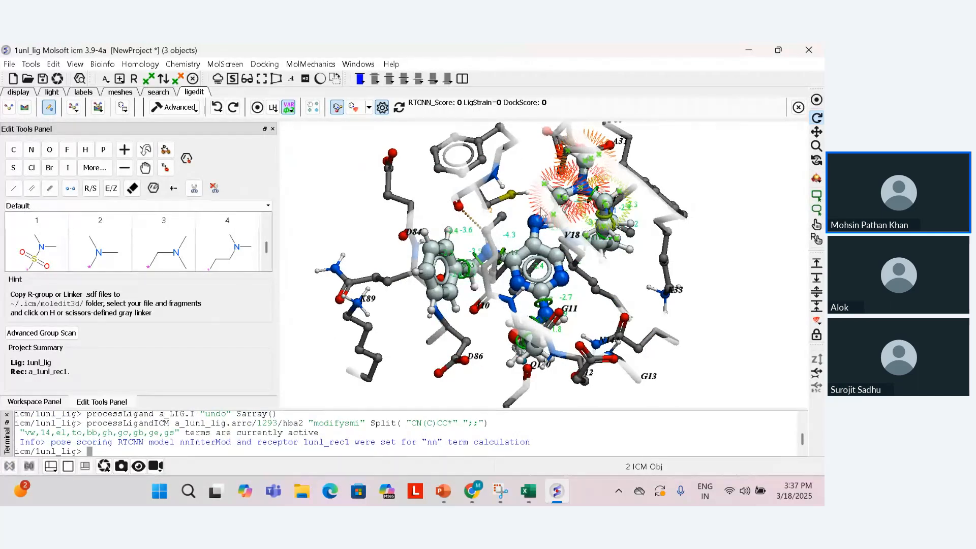
click(400, 108)
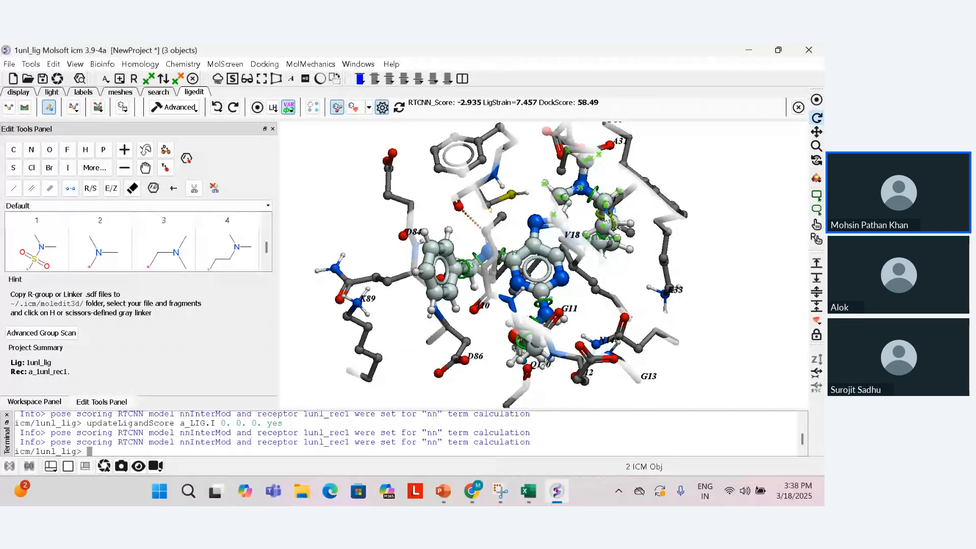
- Undo the fragment attachment and inspect the original ligand in the pocket
click(217, 108)
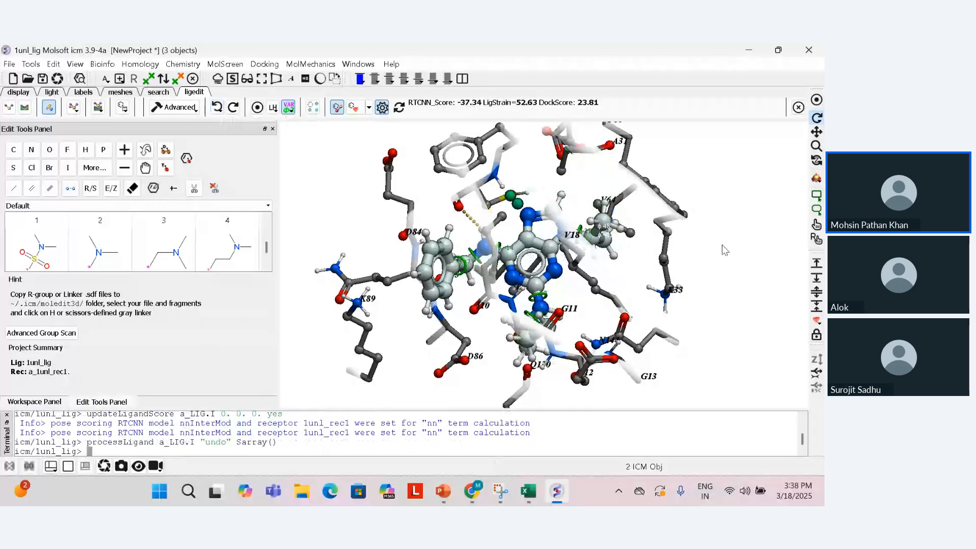
drag(725, 250, 704, 255)
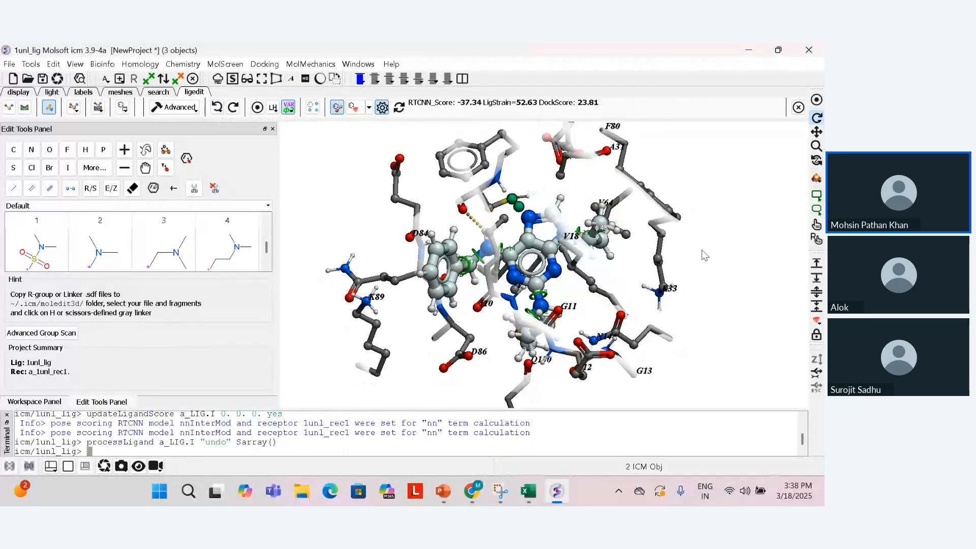
scroll(704, 255, up, 1)
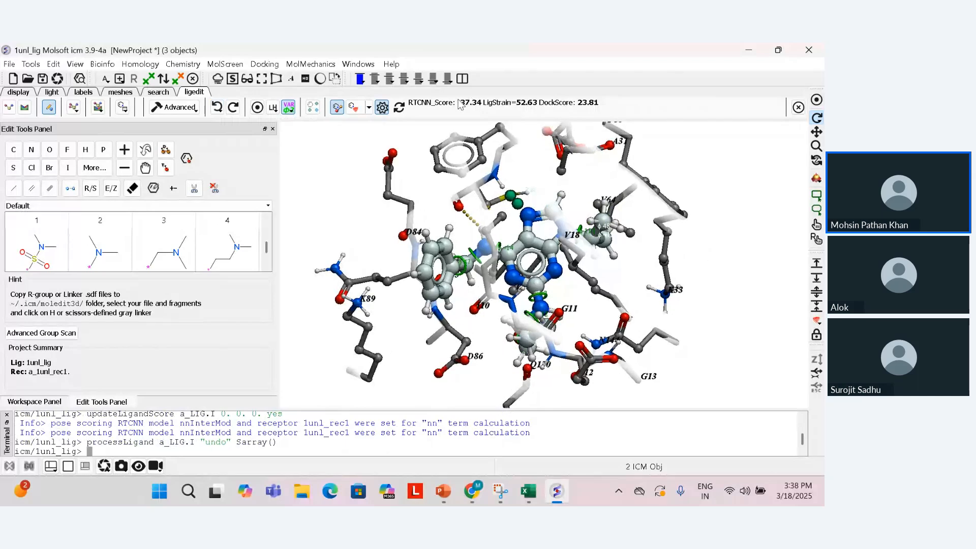
scroll(633, 294, up, 2)
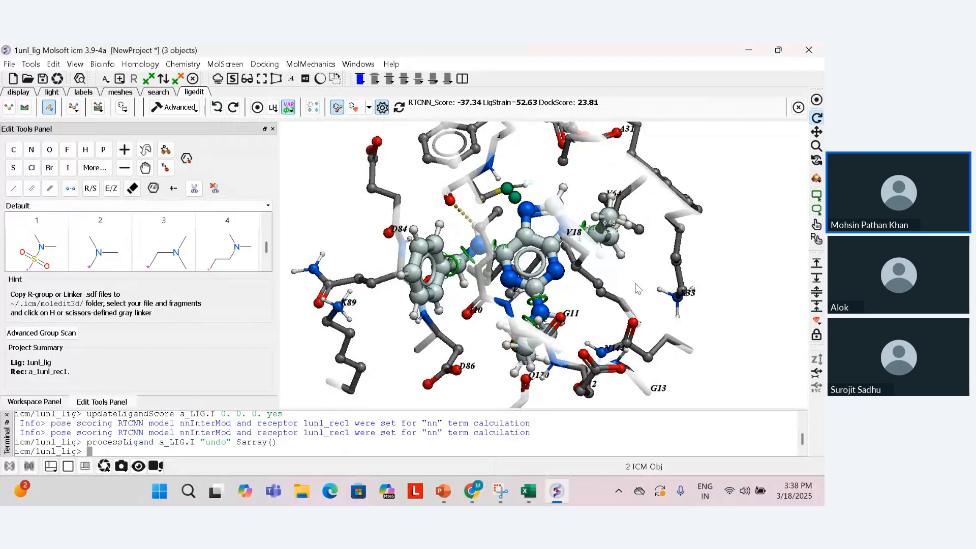
- Inspect the ligand's phenyl ring in the pocket and browse the default R-group fragments for a possible substituent
drag(638, 289, 412, 250)
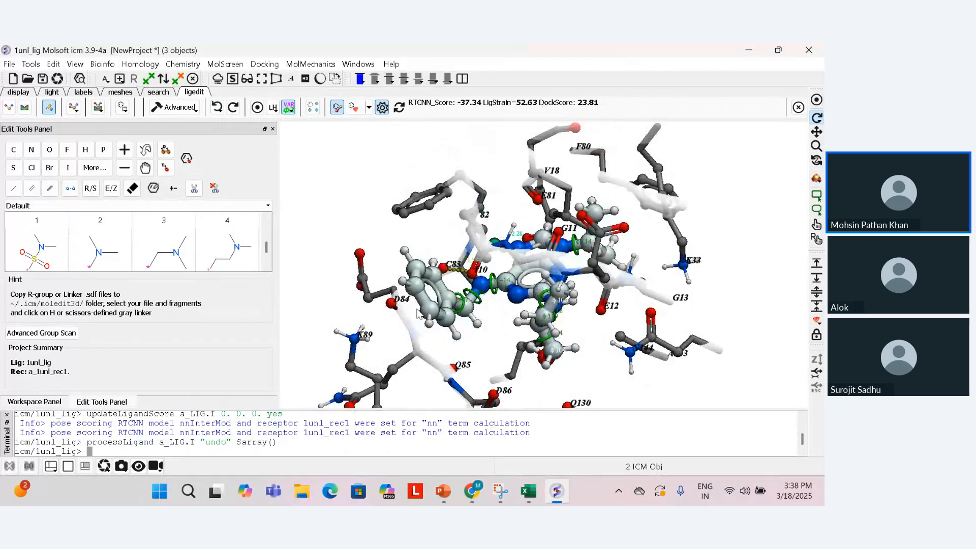
drag(267, 247, 265, 228)
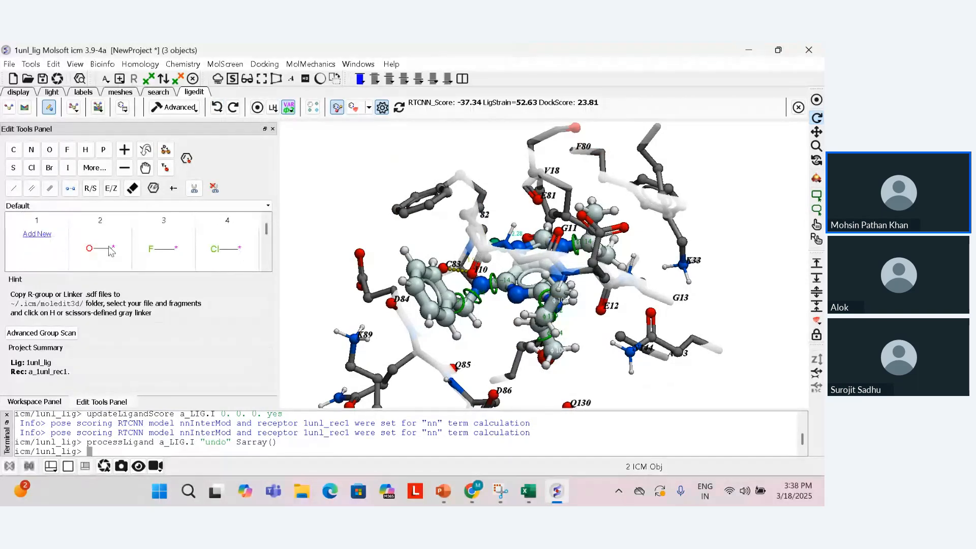
click(108, 247)
scroll(151, 252, down, 2)
scroll(151, 256, down, 2)
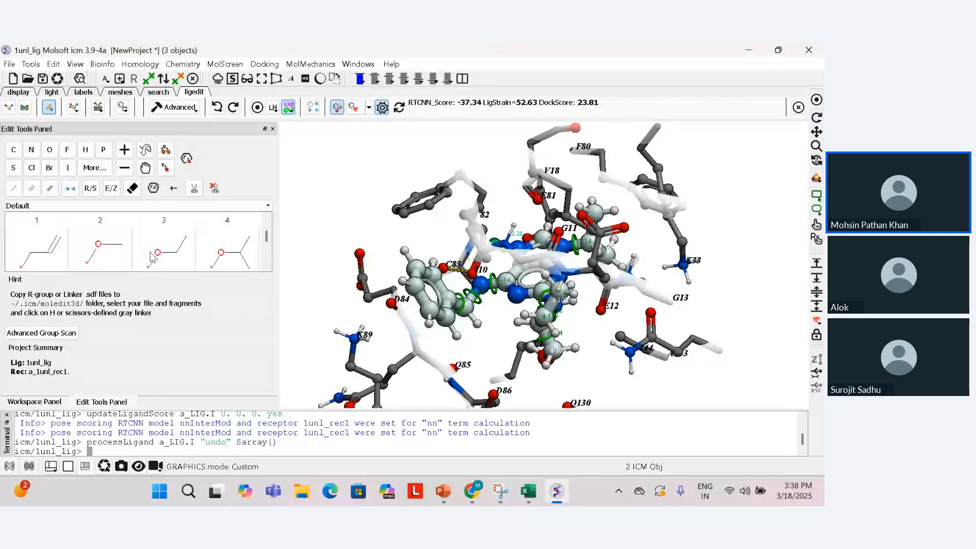
scroll(219, 249, up, 4)
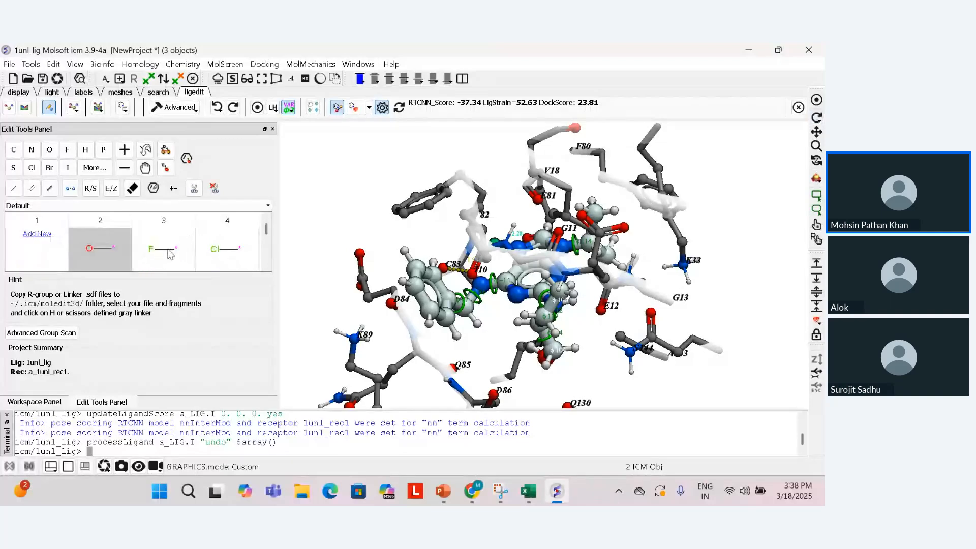
drag(170, 255, 268, 232)
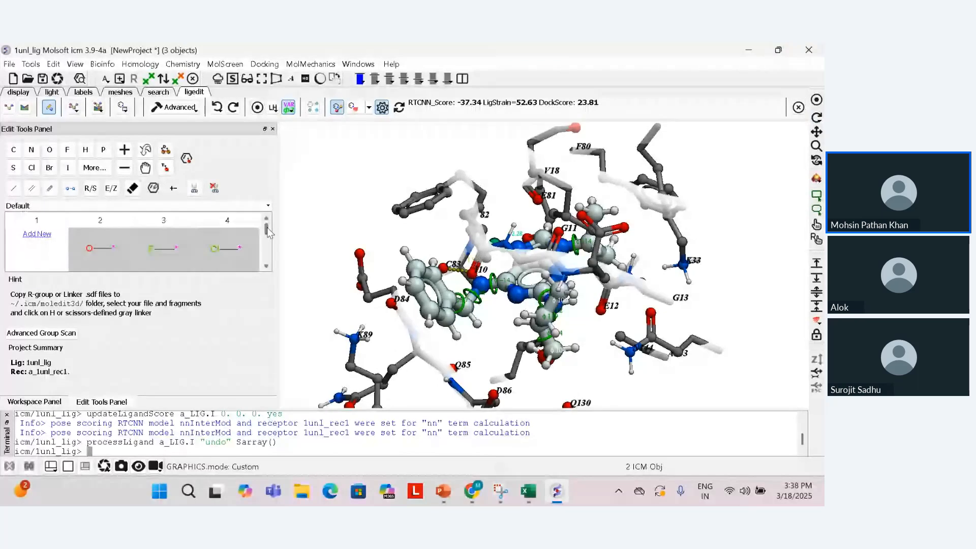
scroll(268, 231, down, 2)
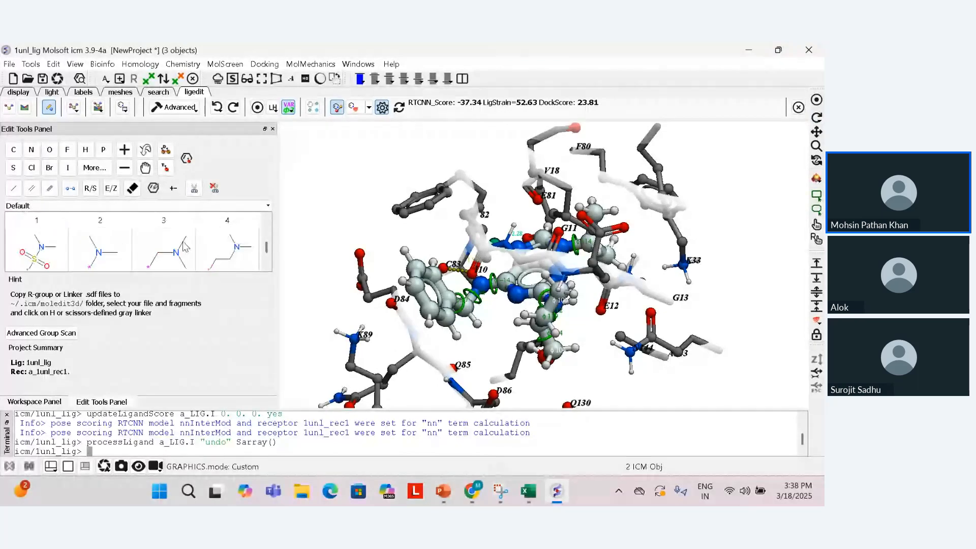
scroll(185, 246, up, 1)
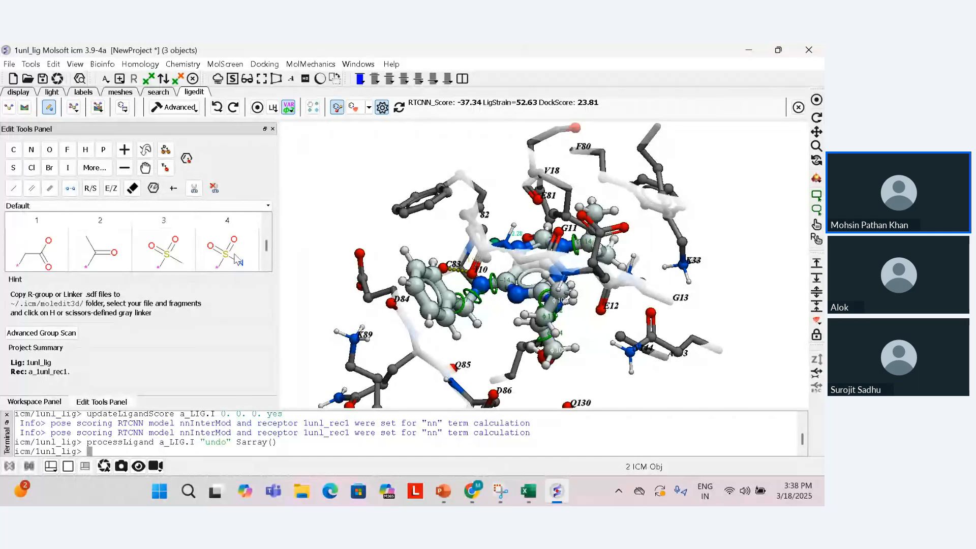
scroll(82, 267, down, 1)
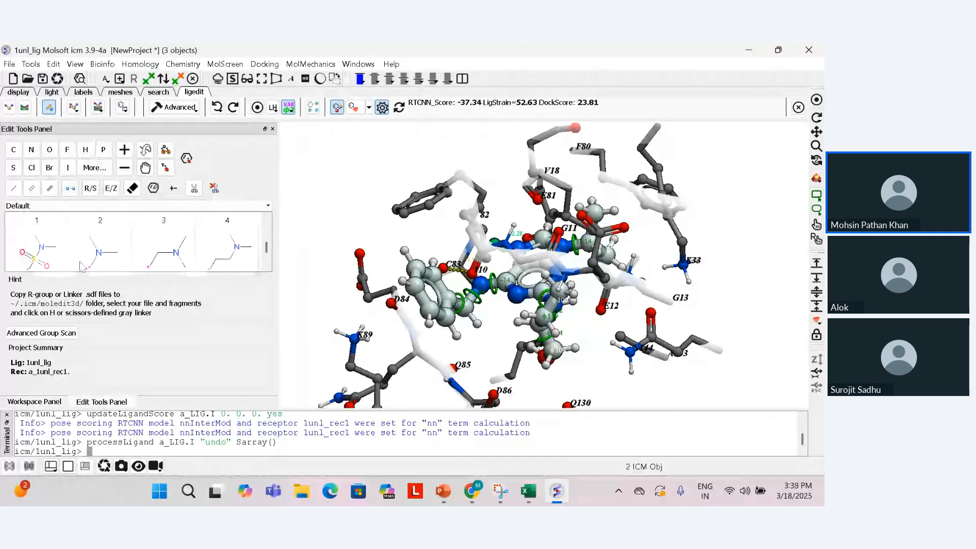
- Try the sulfonamide fragment on a hydrogen of the ligand's phenyl ring, update the ligand score, and undo the attachment
click(158, 261)
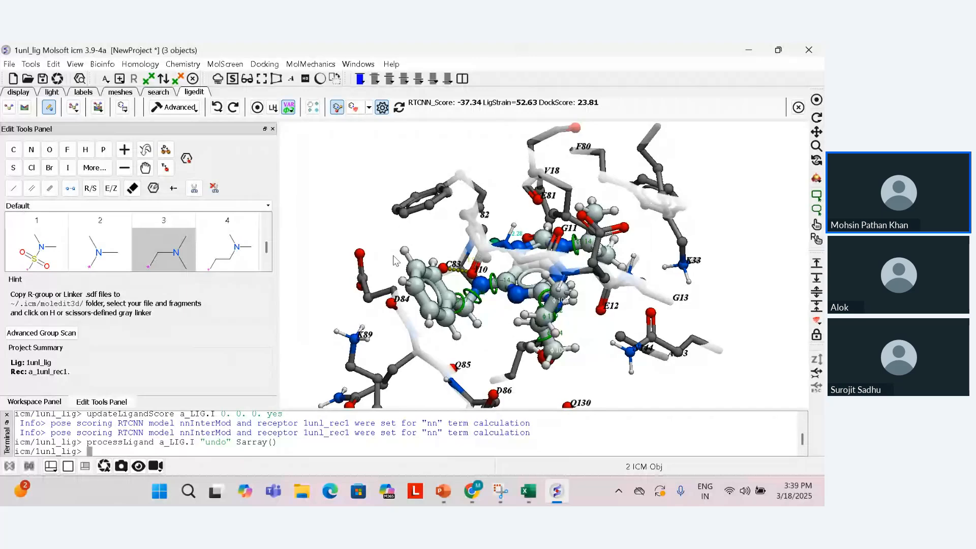
drag(396, 261, 391, 261)
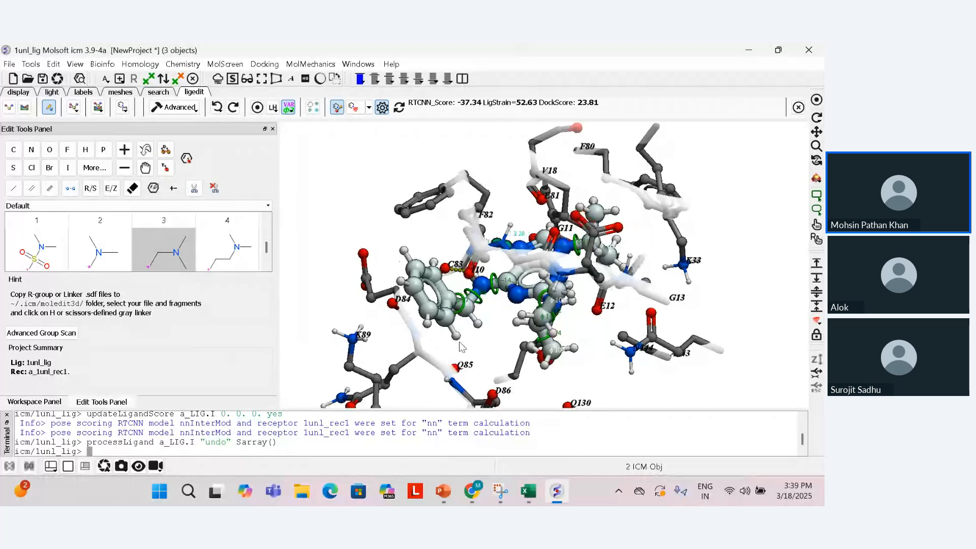
drag(460, 347, 392, 305)
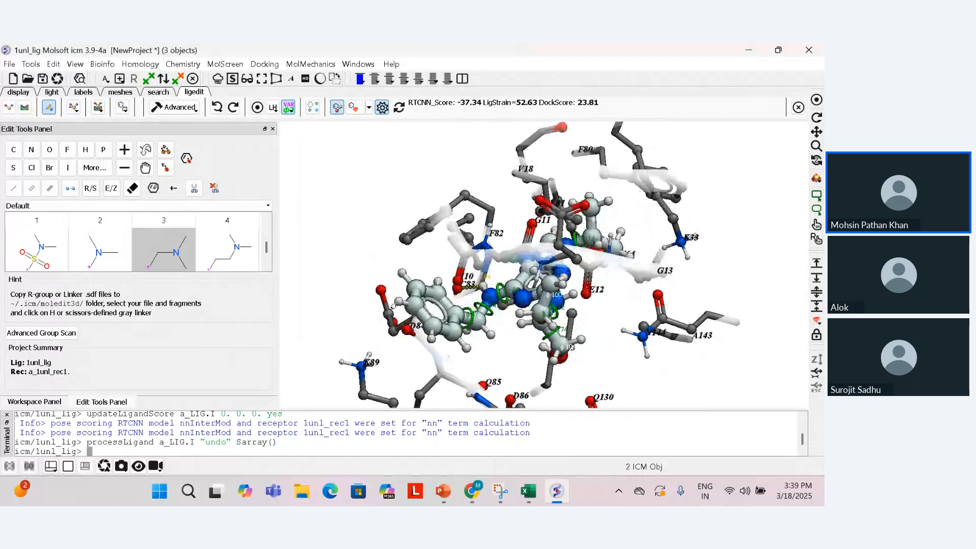
click(188, 258)
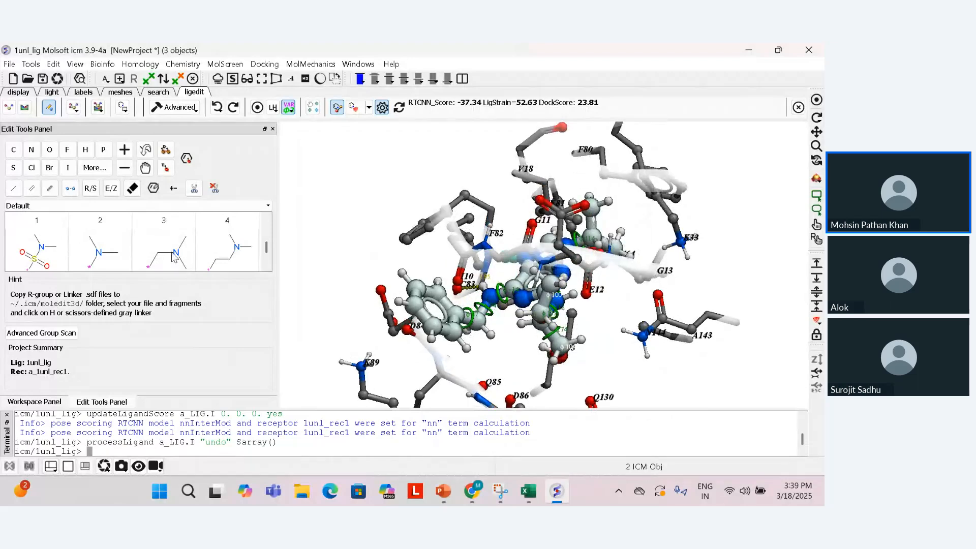
scroll(173, 257, up, 1)
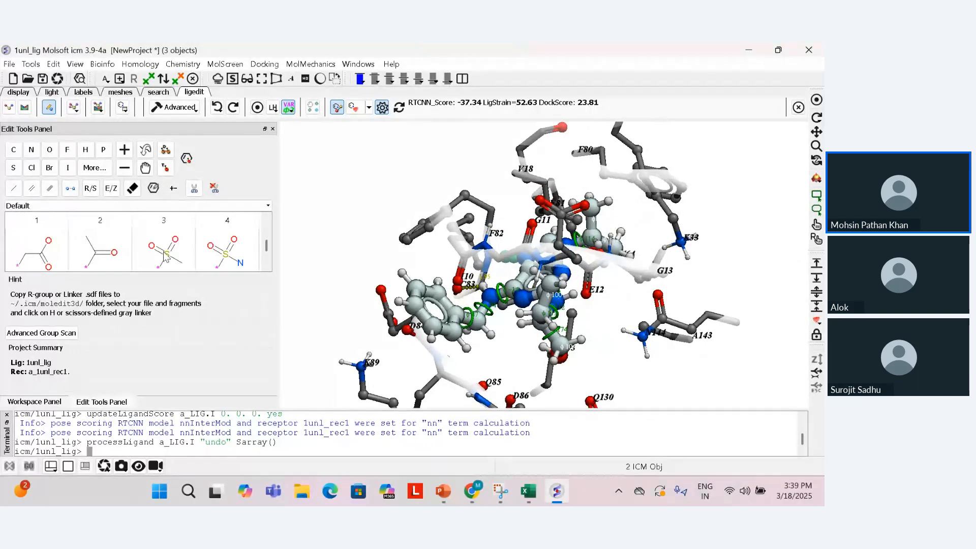
click(238, 254)
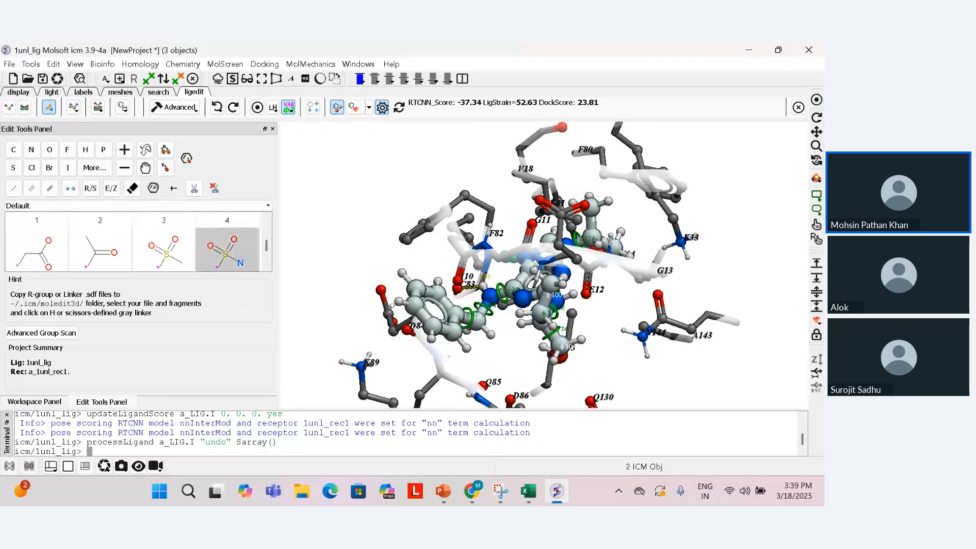
click(398, 306)
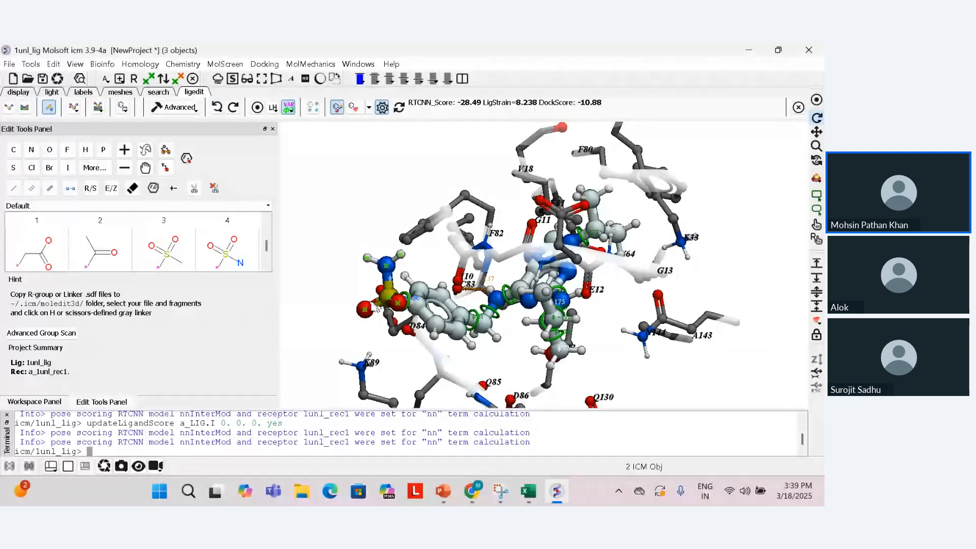
key(ctrl+z)
- Attach the phenyl fragment to the outer hydrogen of the ligand's phenyl ring and recalculate the binding score
scroll(224, 252, up, 3)
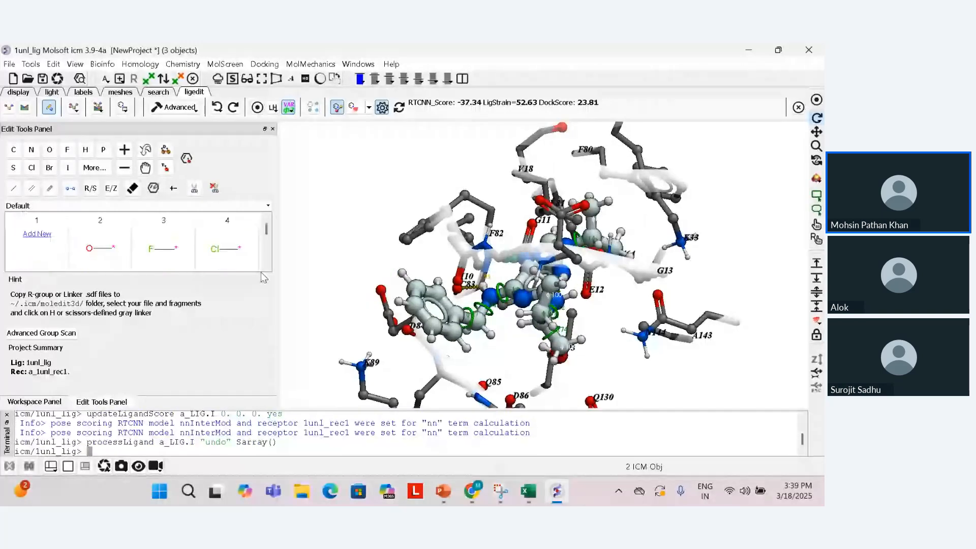
scroll(267, 243, down, 3)
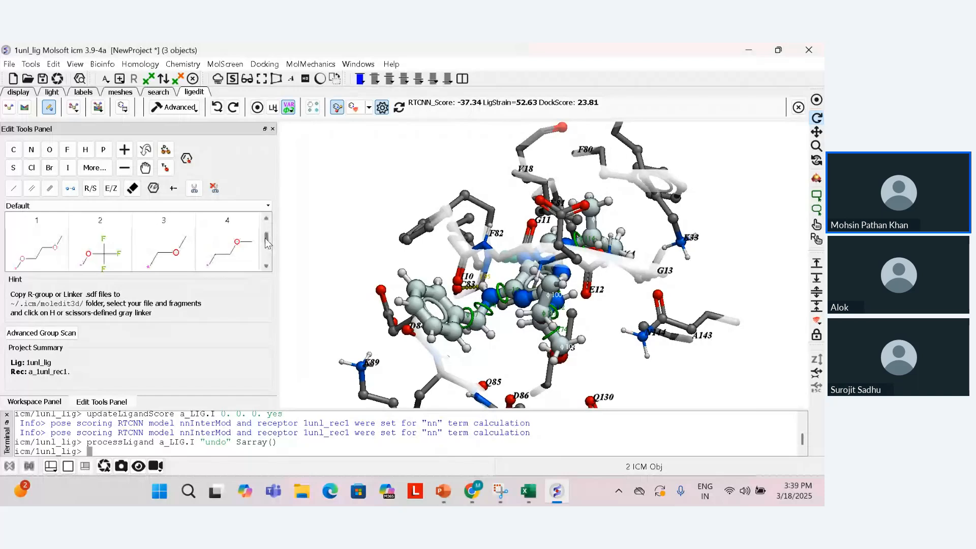
scroll(267, 243, down, 3)
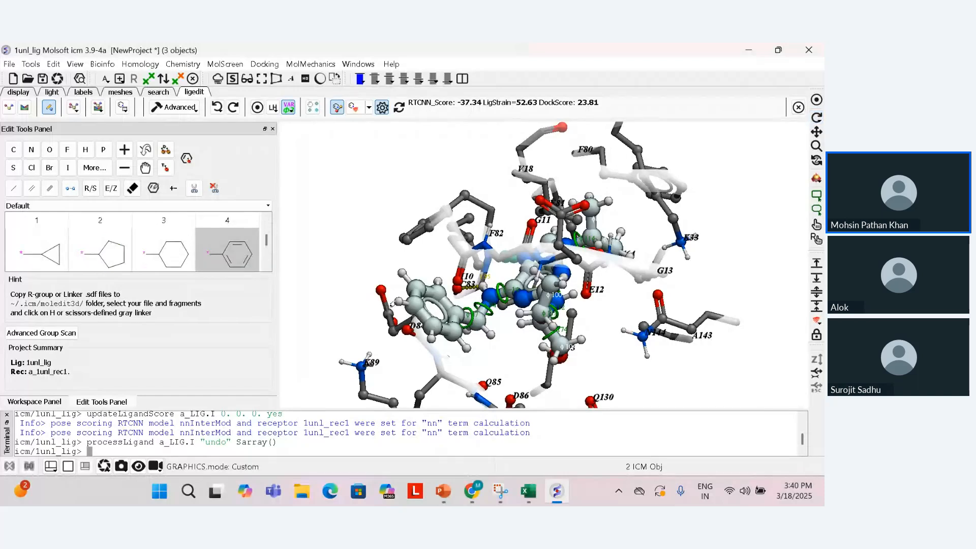
click(397, 303)
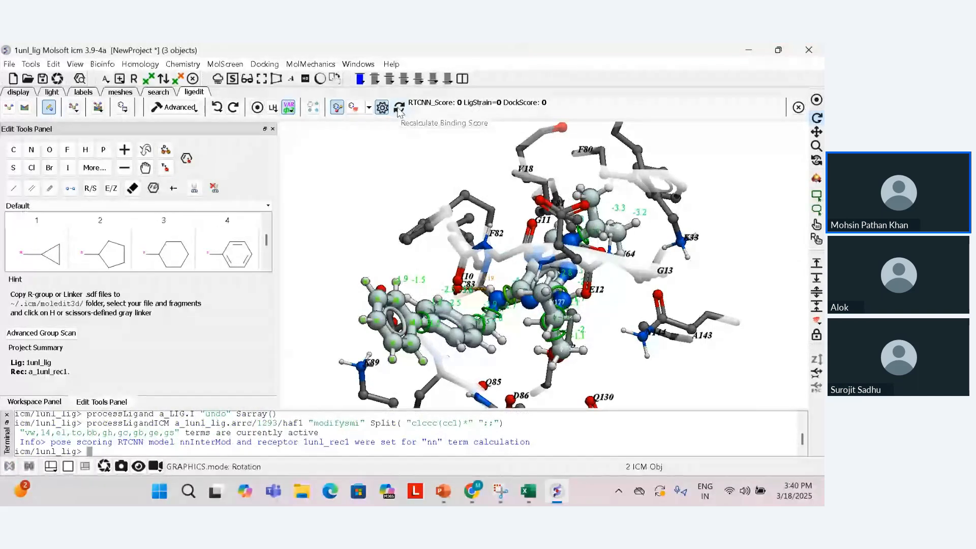
click(399, 108)
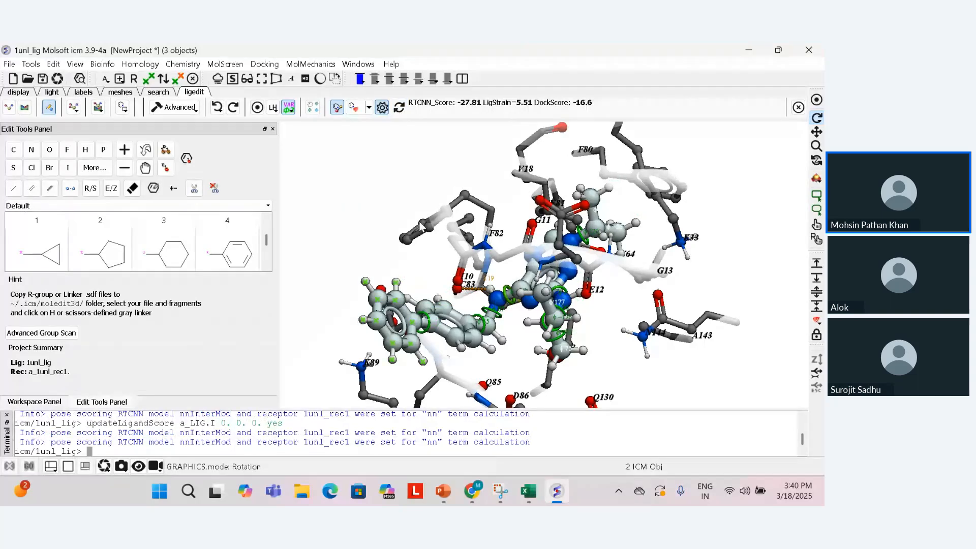
- Replace a carbon next to the linking bond in the attached phenyl ring with nitrogen and update the ligand score
drag(421, 228, 408, 319)
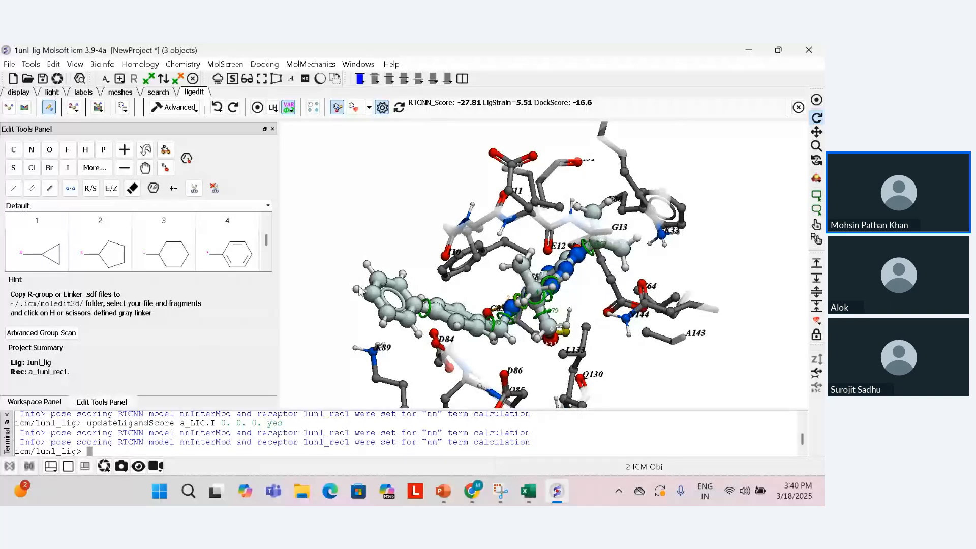
click(31, 150)
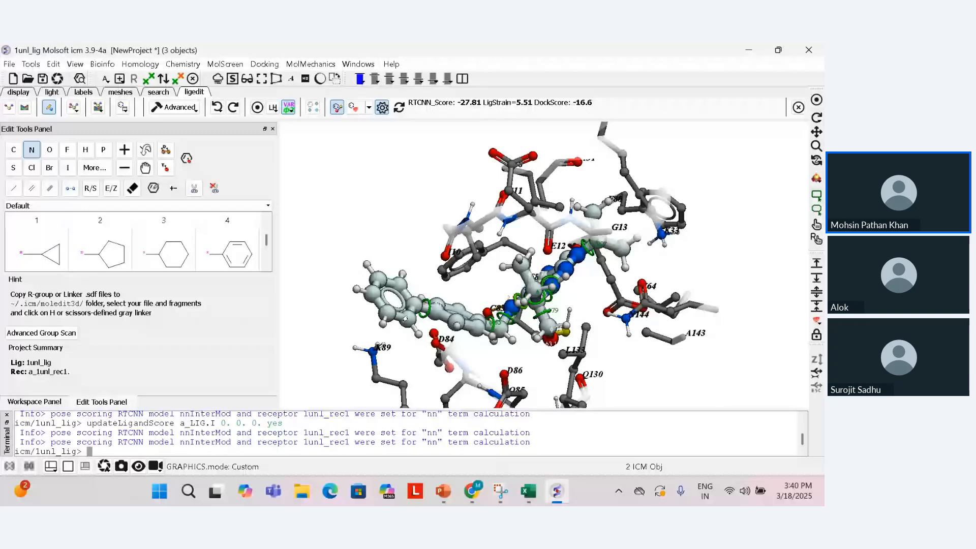
click(406, 319)
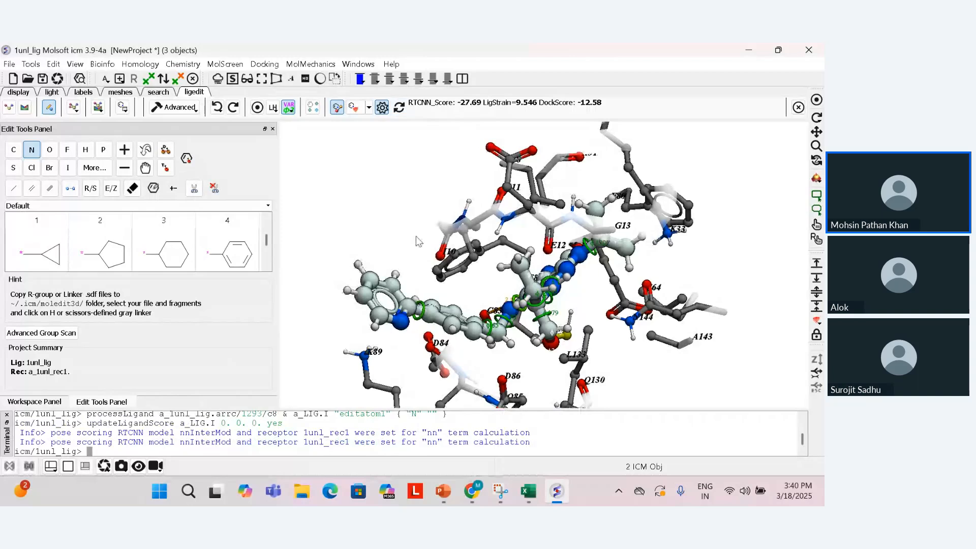
- Inspect the modified ligand in the pocket, and undo both the nitrogen replacement and the phenyl attachment
drag(417, 241, 406, 190)
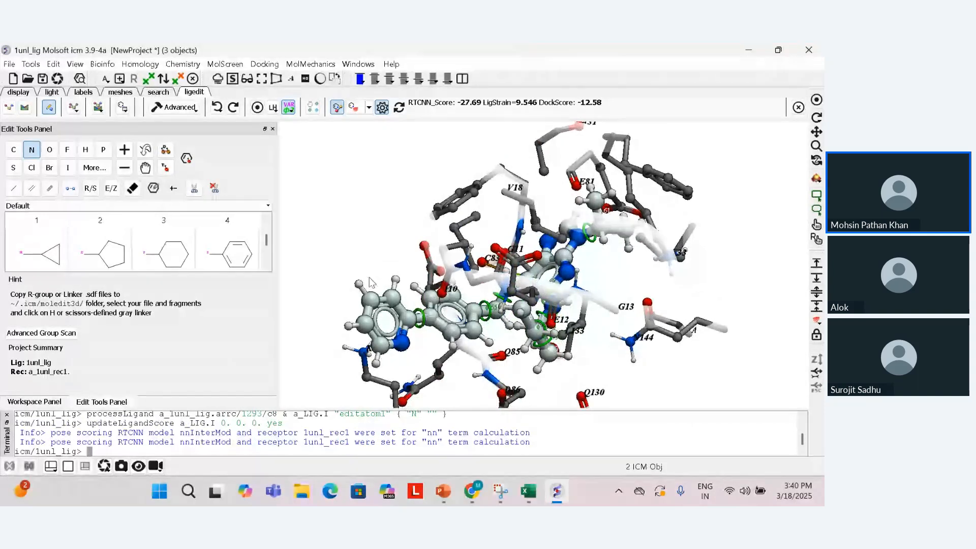
click(219, 107)
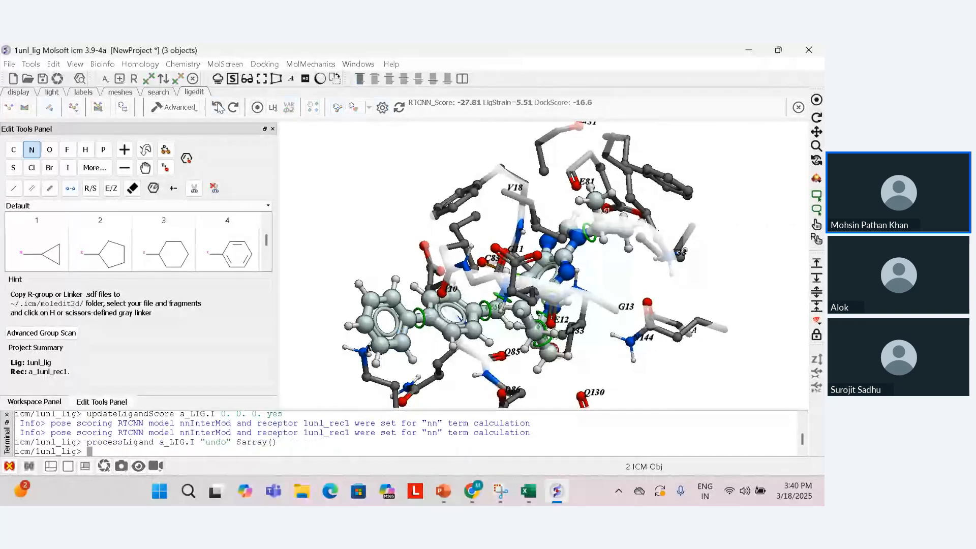
click(219, 108)
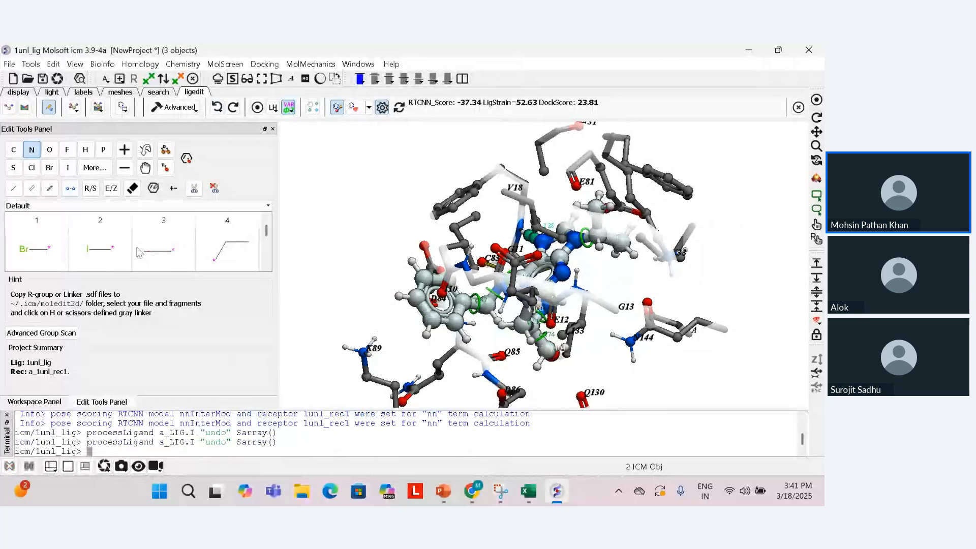
- Select the default R-group fragments from hydroxyl onward and scan them at the outer hydrogen of the ligand's phenyl ring
scroll(137, 248, up, 1)
click(122, 249)
scroll(142, 250, down, 3)
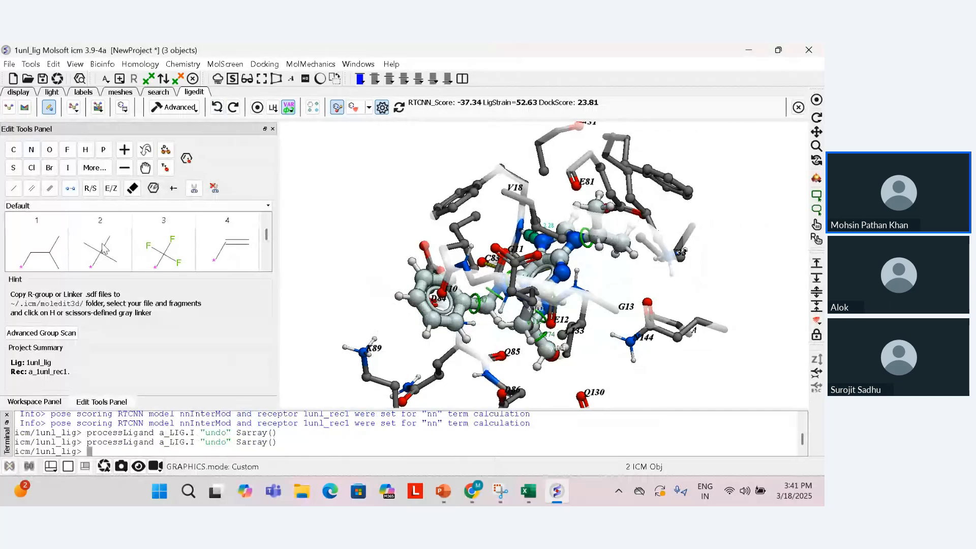
scroll(153, 249, up, 1)
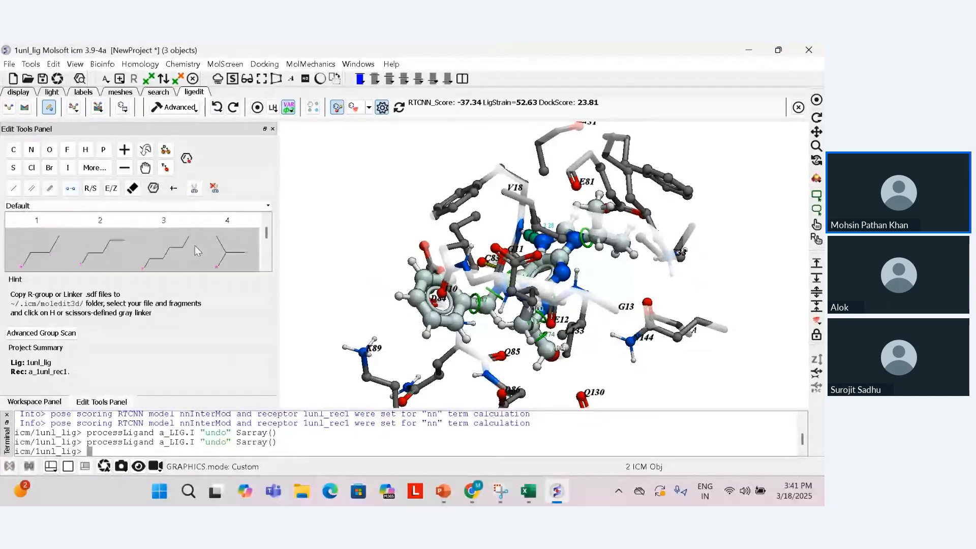
scroll(194, 245, down, 2)
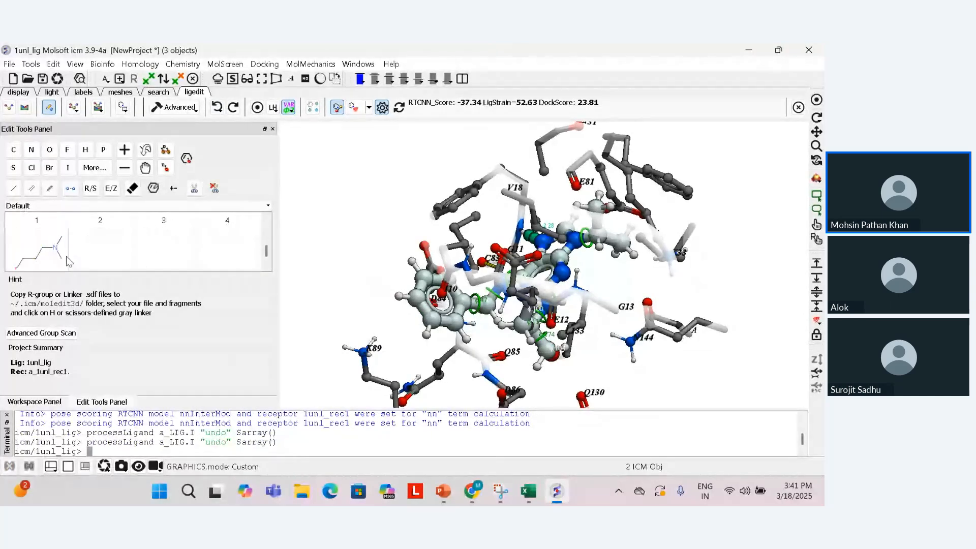
scroll(41, 256, up, 1)
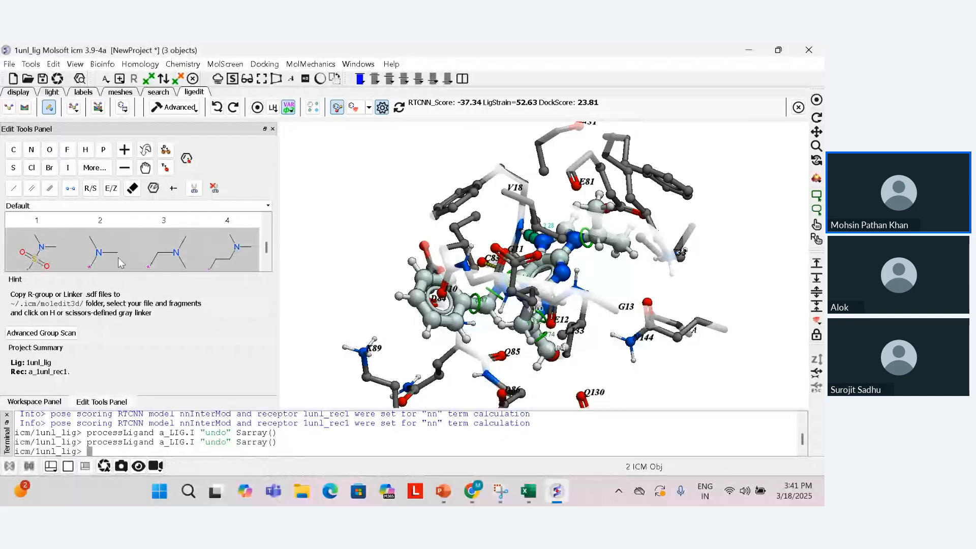
click(392, 299)
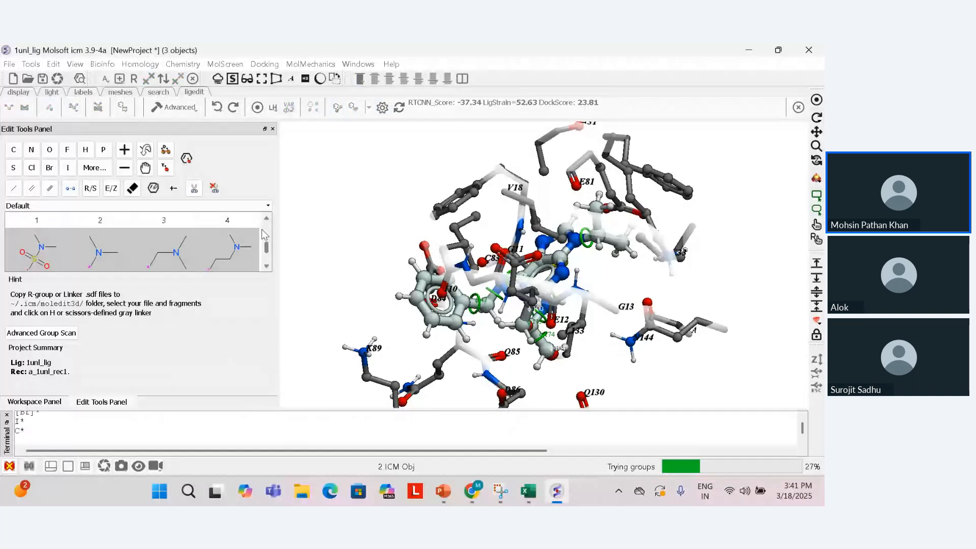
scroll(263, 239, down, 2)
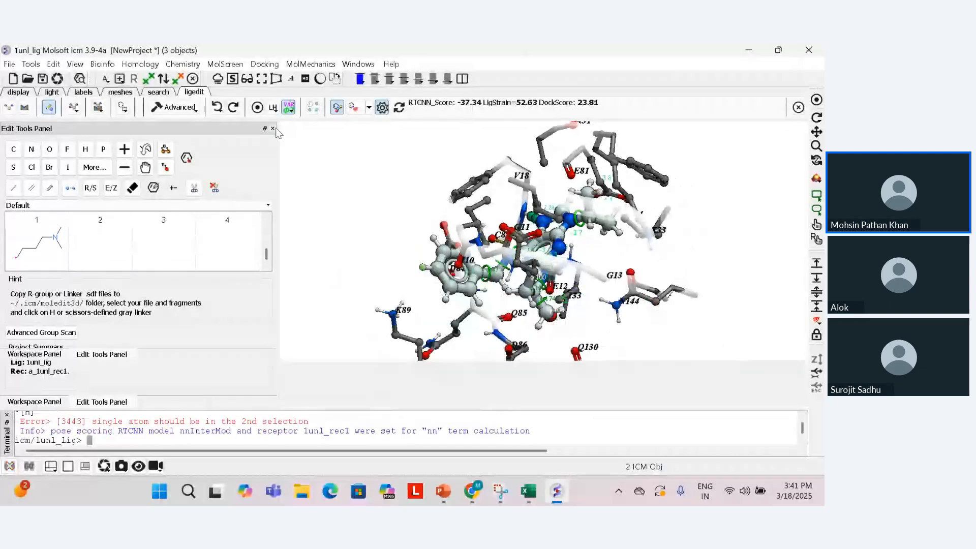
- Close the terminal and the edit tools, and enlarge the modifiersTab results table to show the scored fragments
click(6, 415)
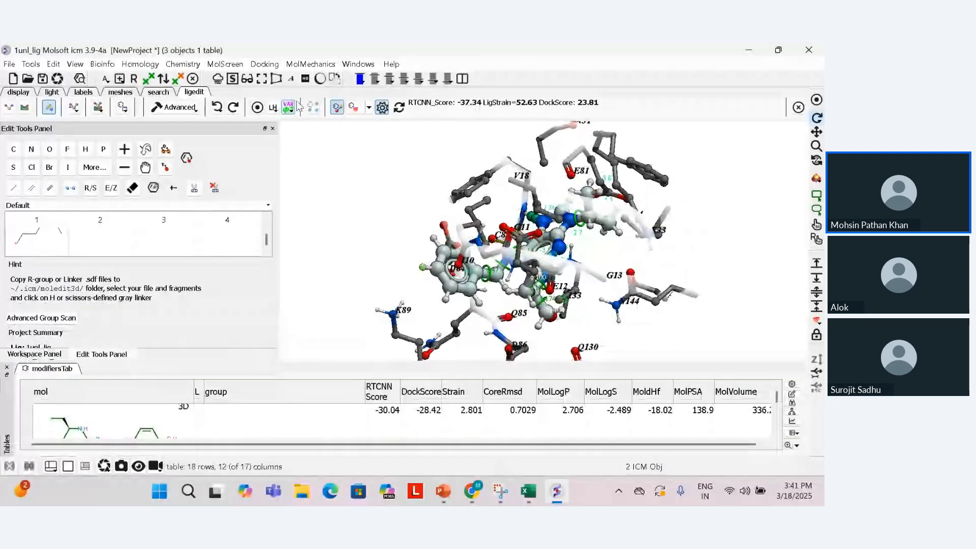
click(272, 129)
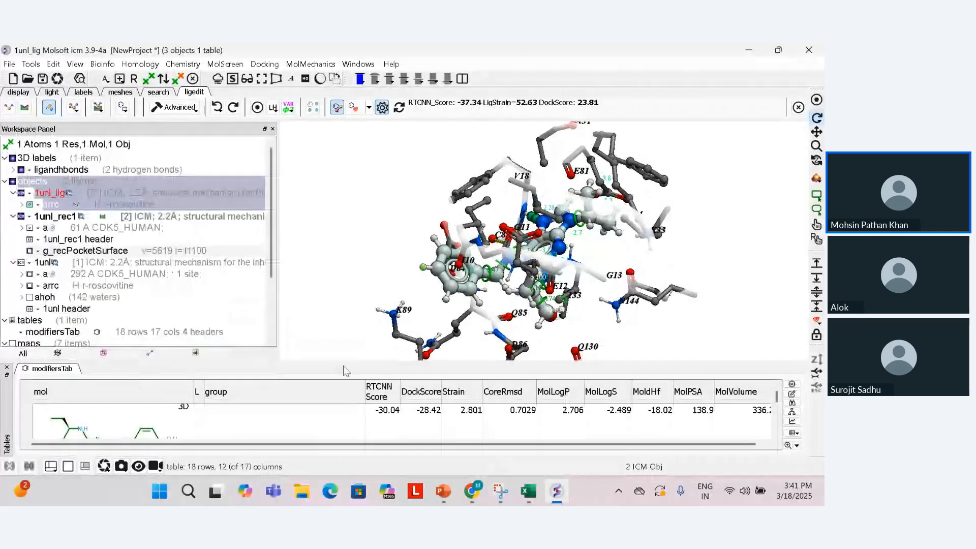
drag(343, 367, 358, 244)
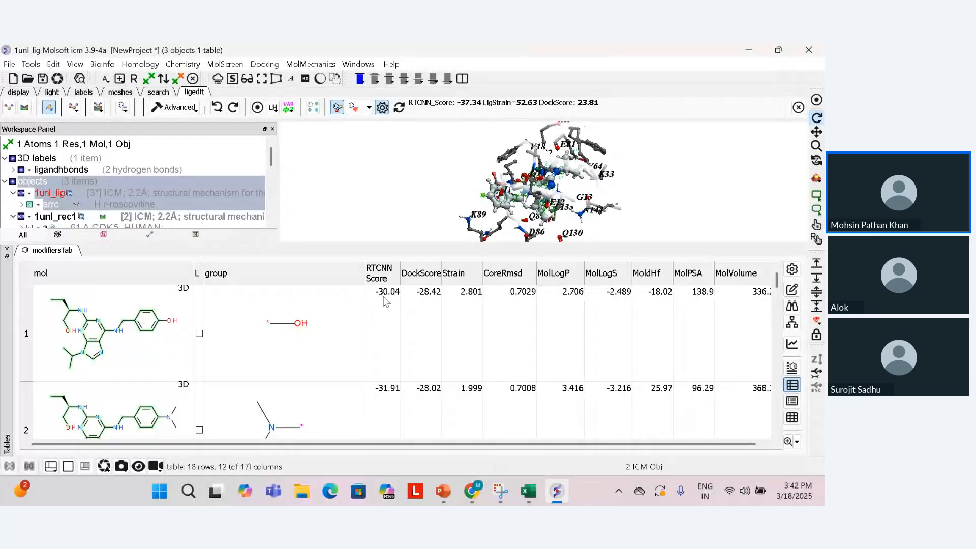
- Look over the scored fragments and sort the modifiersTab results by the group column
scroll(182, 394, down, 2)
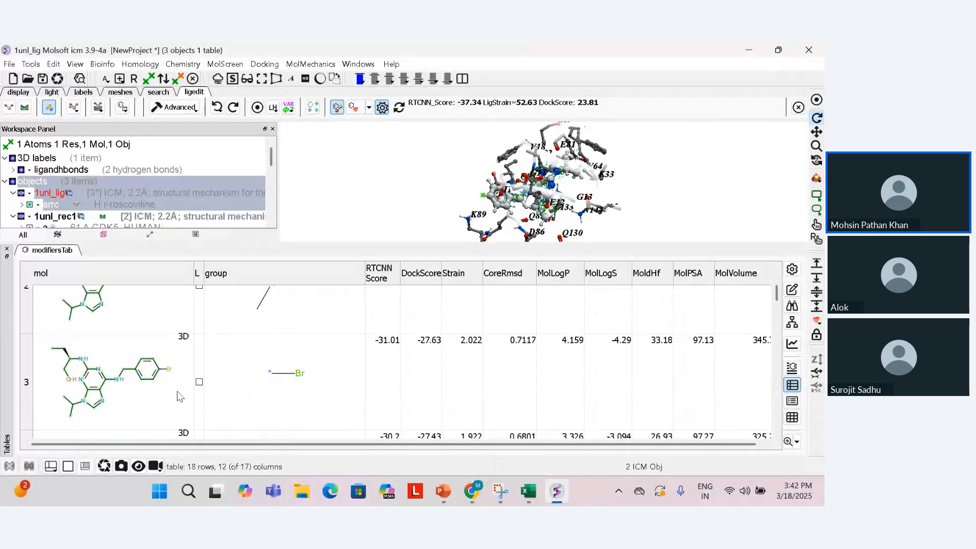
scroll(181, 394, up, 2)
click(283, 277)
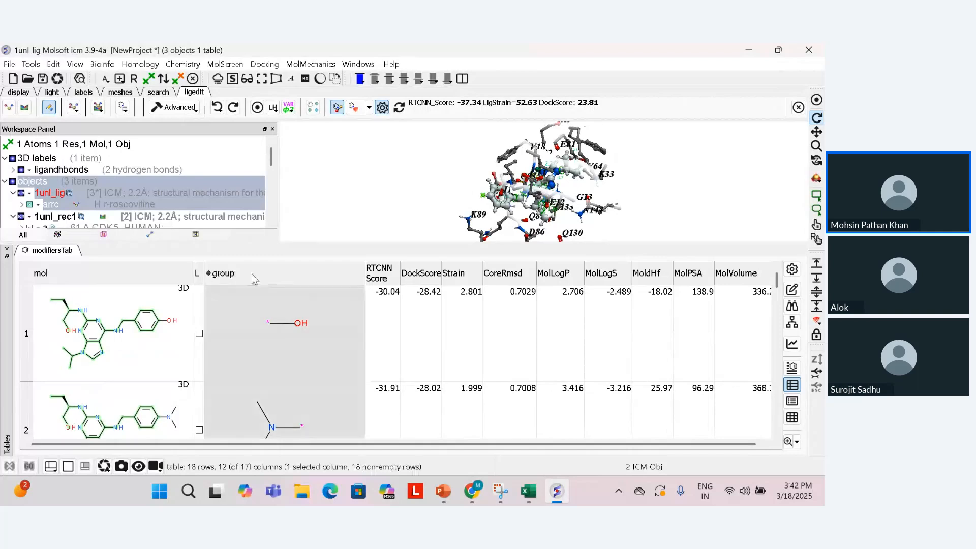
click(209, 275)
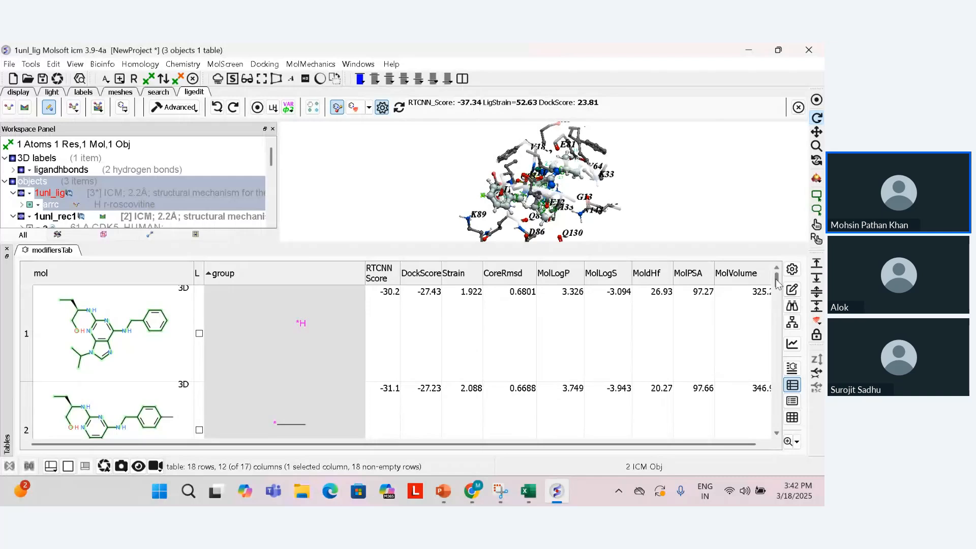
- Display the isopropyl-substituted ligand from the results table in the binding pocket and inspect its pose
drag(776, 279, 779, 352)
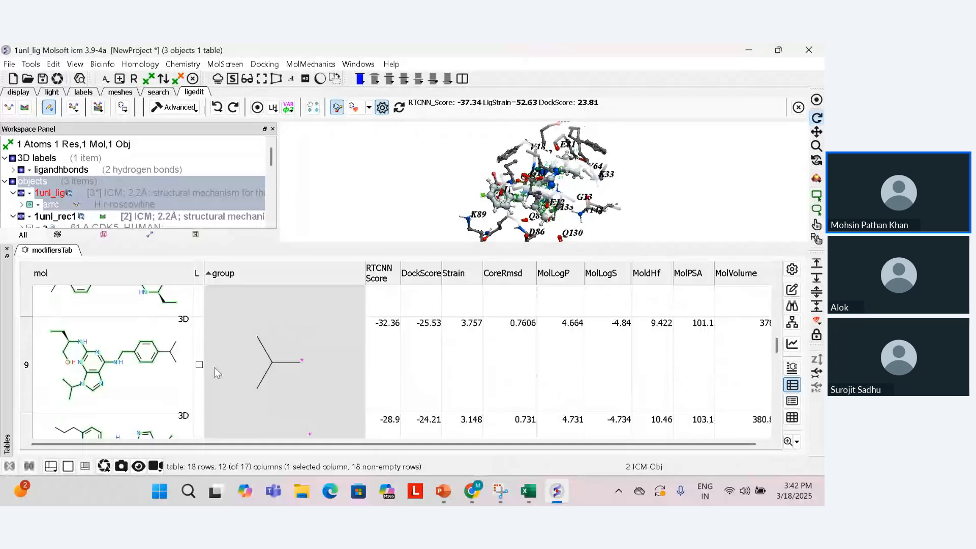
click(199, 366)
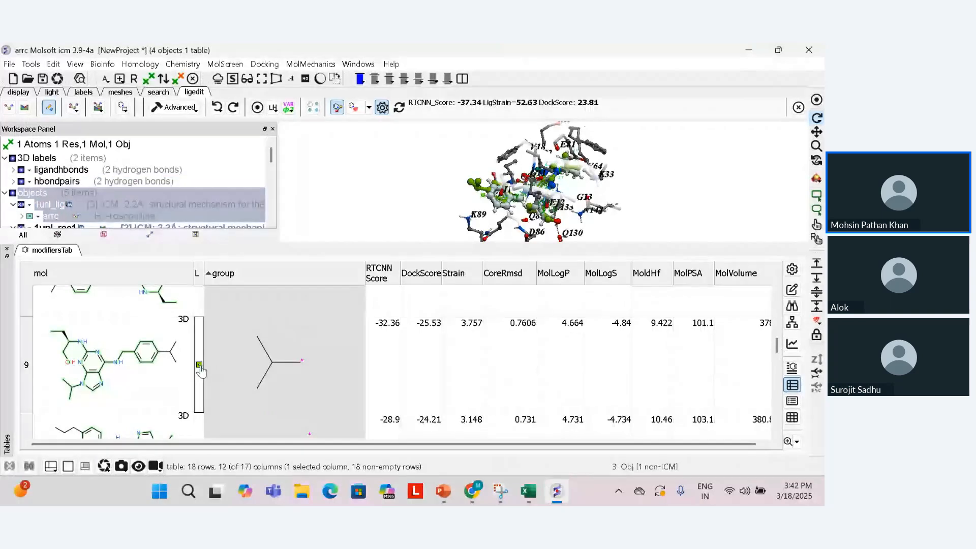
scroll(594, 220, up, 2)
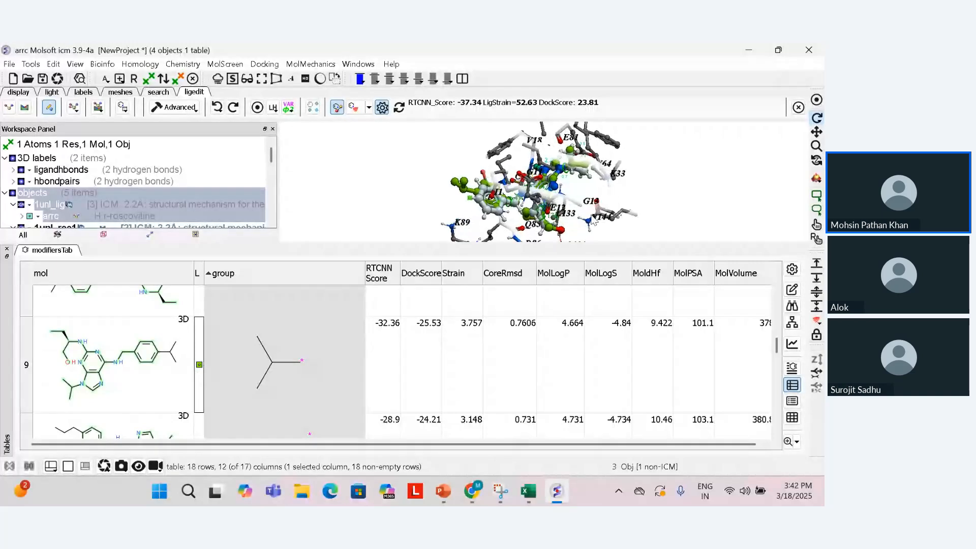
scroll(594, 220, up, 1)
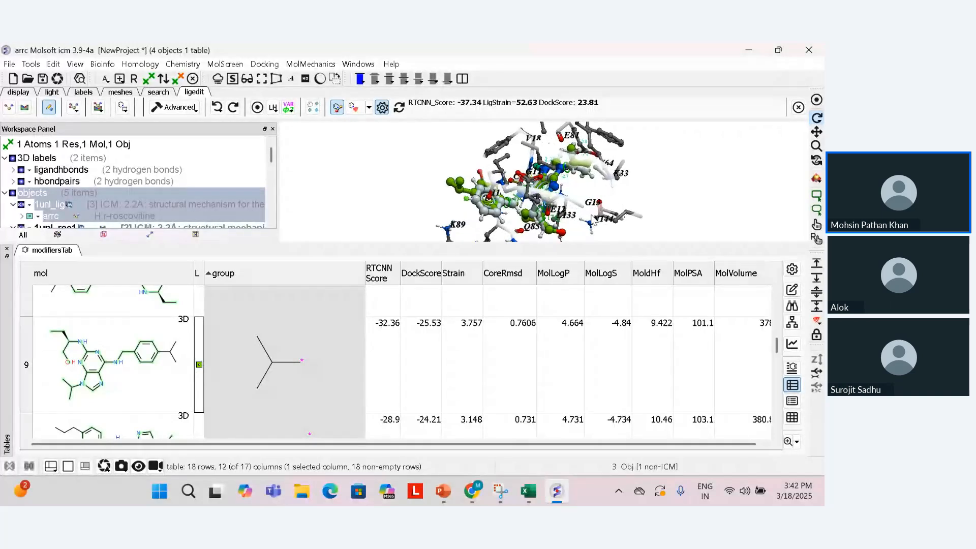
drag(594, 220, 653, 238)
- Overlay the ligand carrying the dimethylaminomethyl group in the pocket and examine how it fits
drag(779, 346, 782, 403)
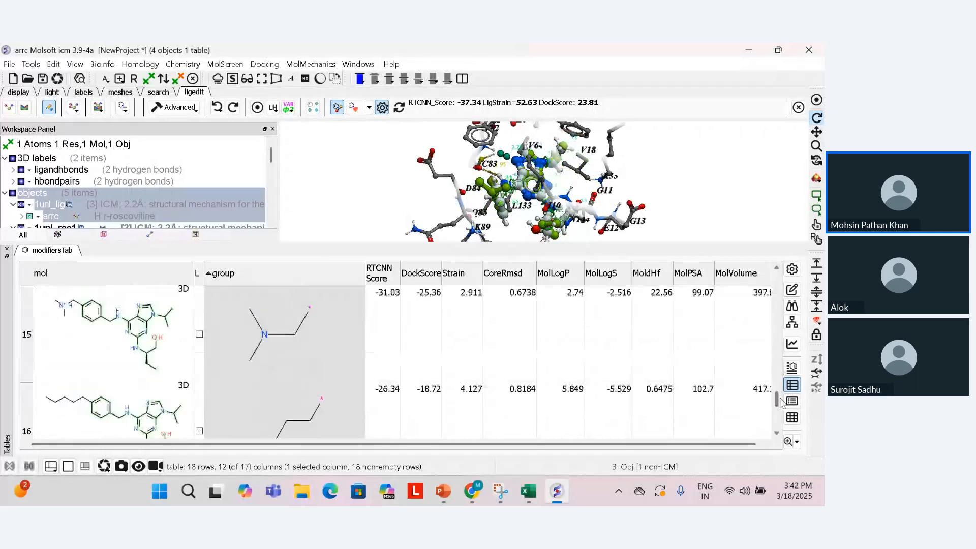
click(200, 334)
drag(711, 190, 698, 218)
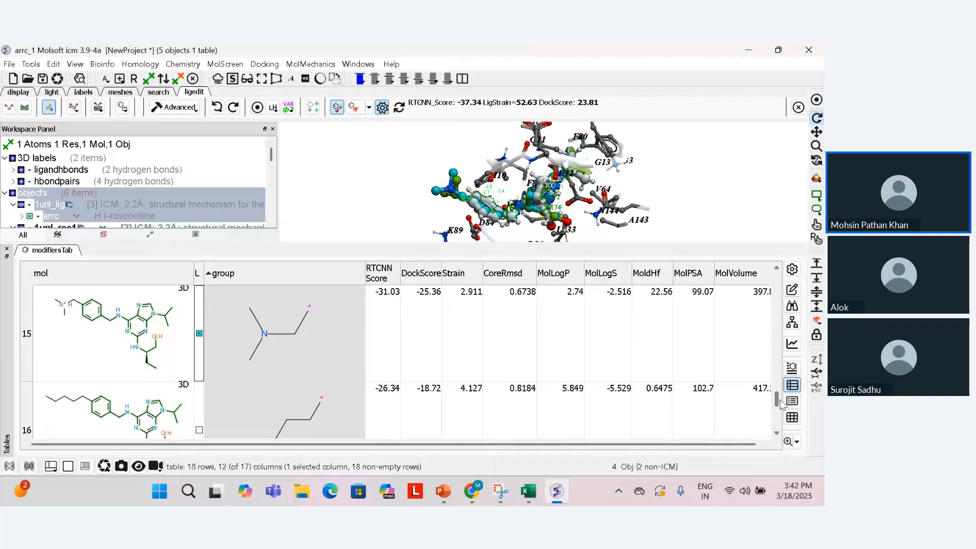
- Overlay the dimethylsulfonamide-substituted ligand, enlarge the 3D view above the results table, and compare the poses and remaining fragments
drag(782, 404, 781, 426)
click(199, 390)
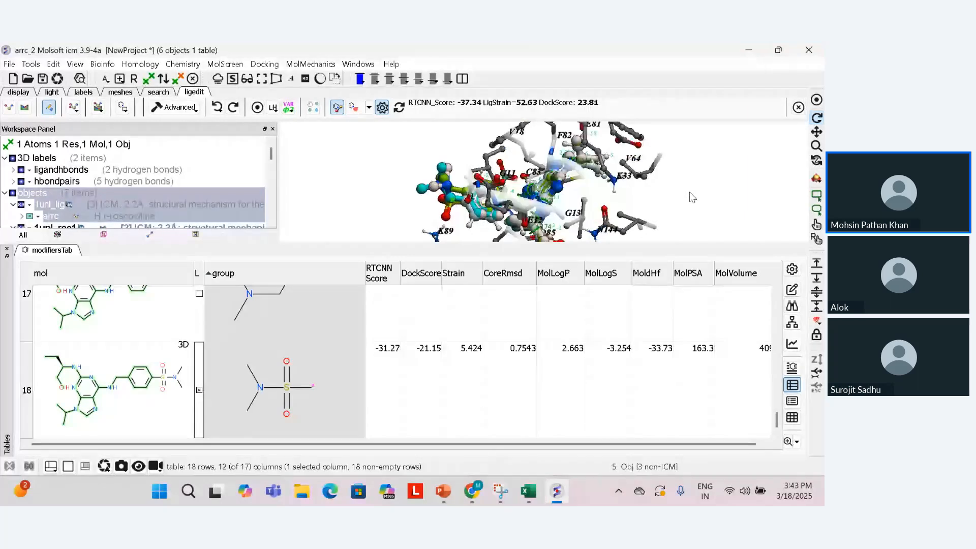
mouse_move(692, 197)
mouse_down()
mouse_move(700, 188)
mouse_move(730, 192)
mouse_move(706, 211)
mouse_up()
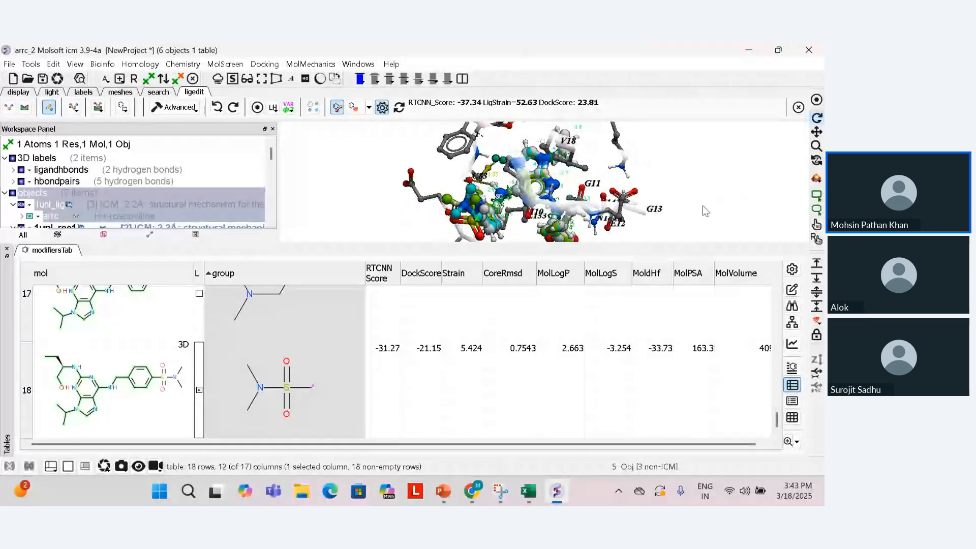
mouse_move(703, 207)
mouse_down()
mouse_move(713, 166)
mouse_move(700, 206)
mouse_up()
drag(696, 244, 698, 300)
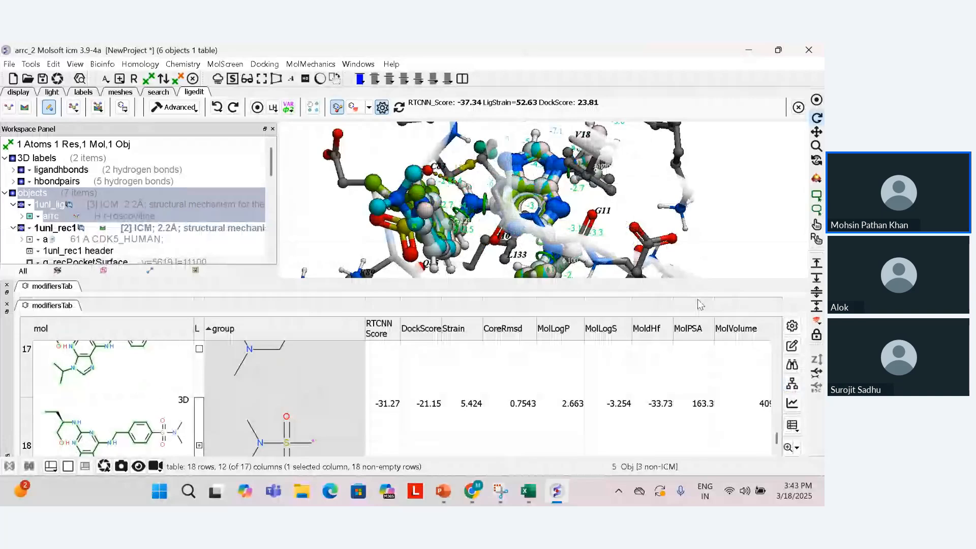
scroll(307, 389, up, 10)
scroll(308, 389, down, 4)
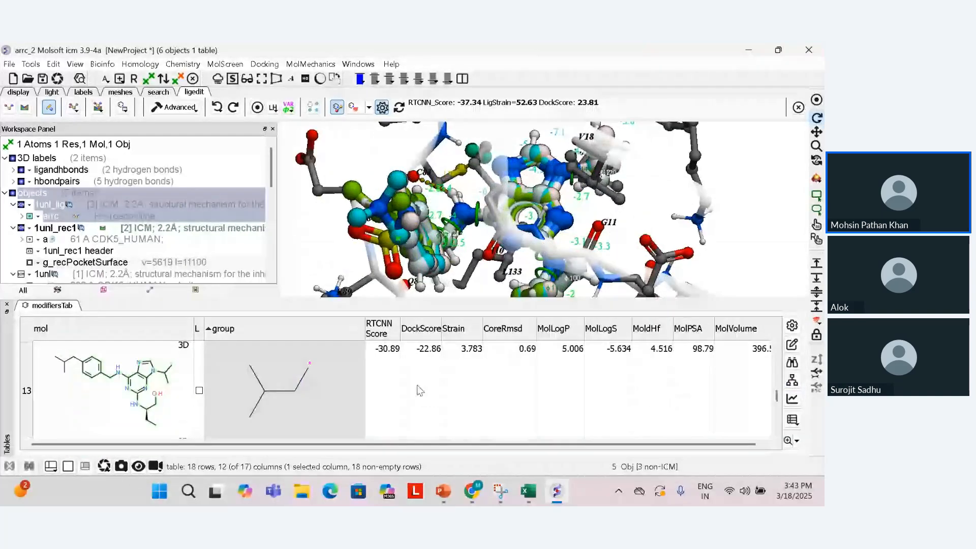
scroll(418, 390, down, 2)
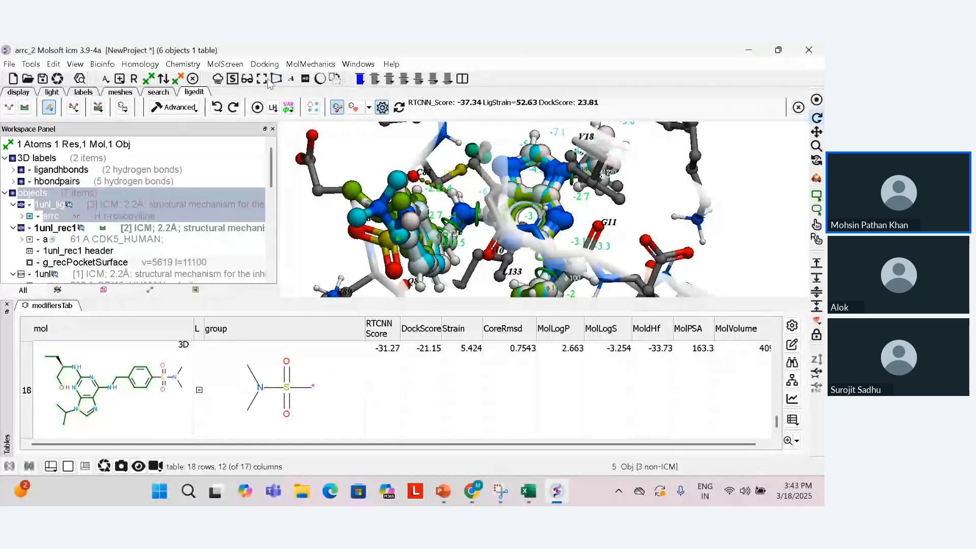
- Save the current ligand to the LIGANDS table, then load the dimethylsulfonamide analogue into the editor and save it there too
click(122, 107)
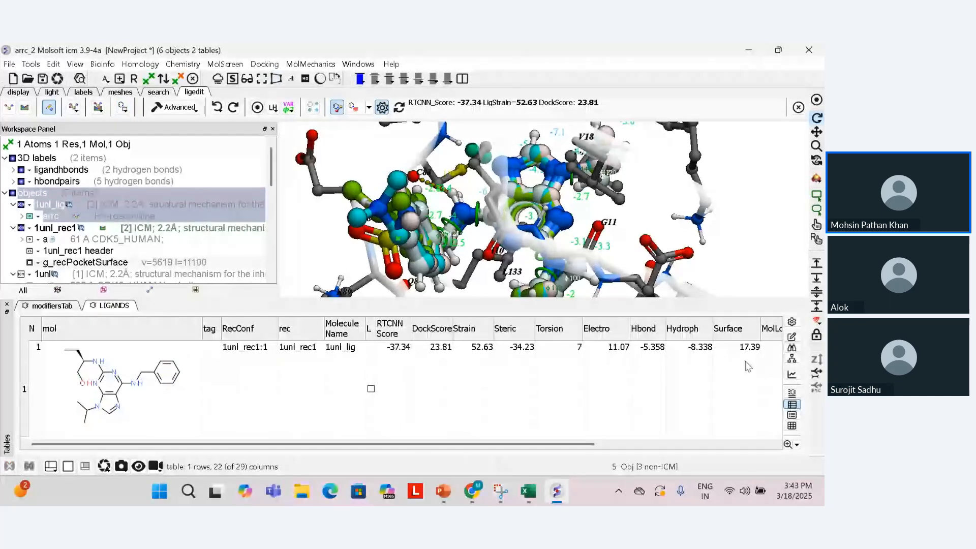
click(50, 306)
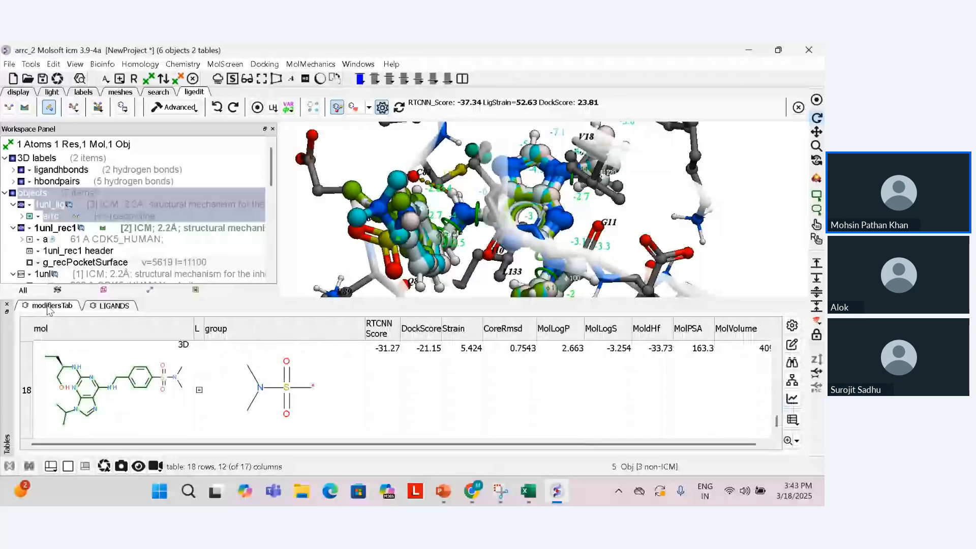
click(347, 395)
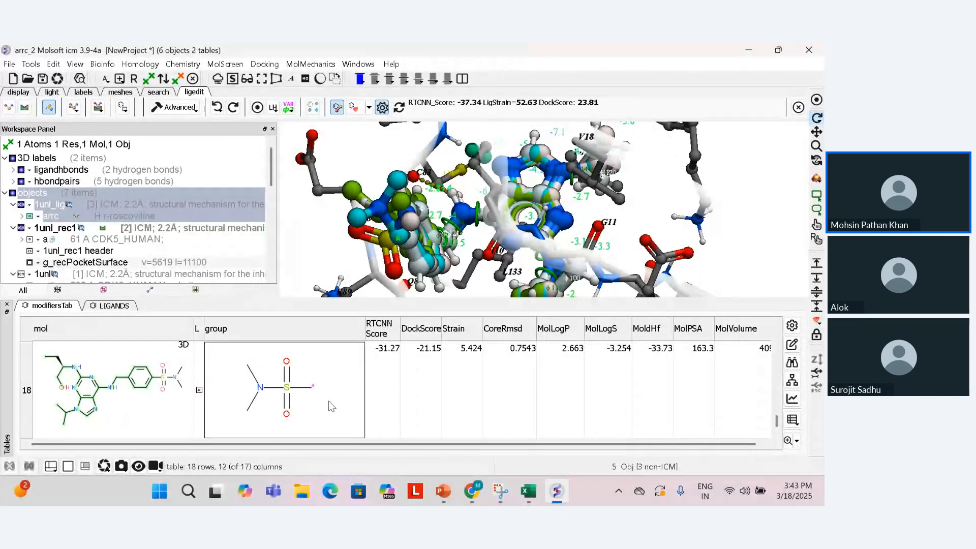
click(122, 107)
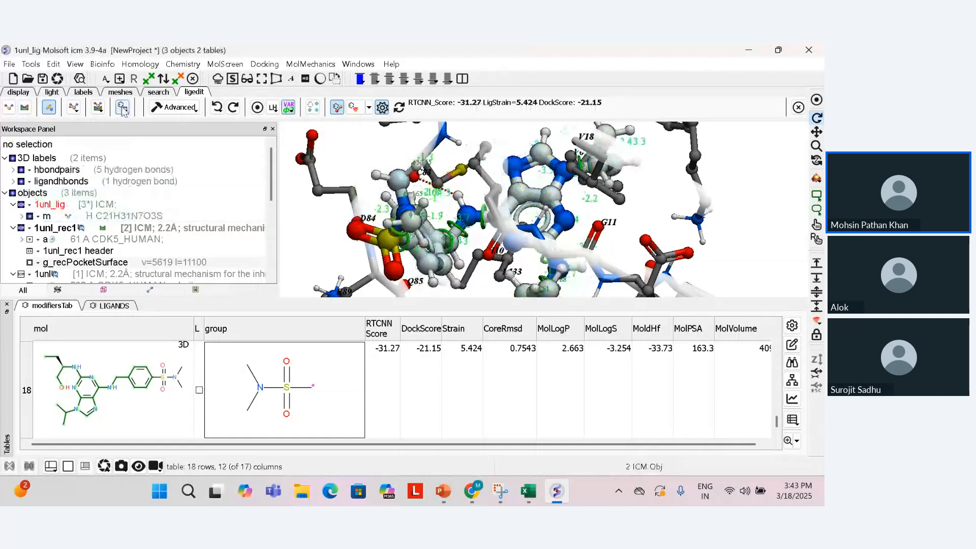
click(114, 306)
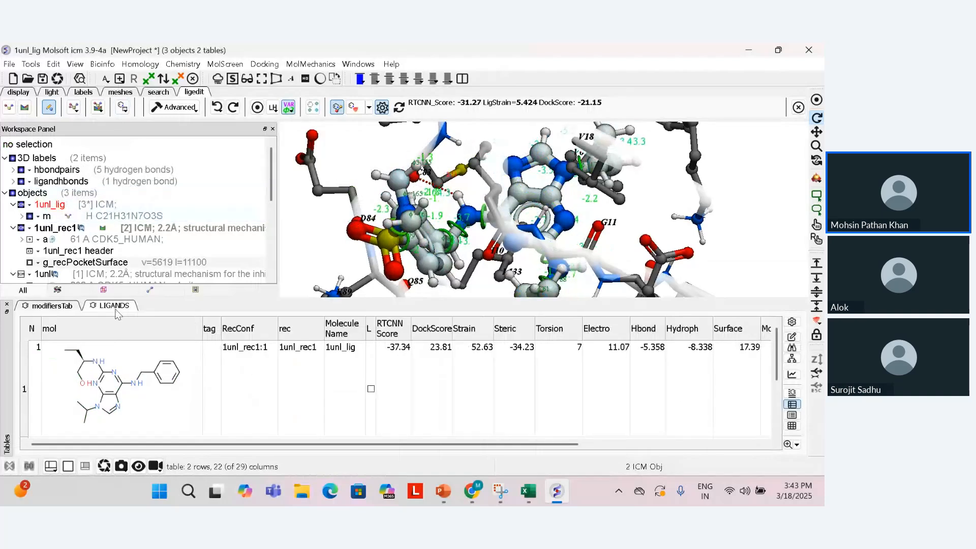
scroll(211, 362, down, 2)
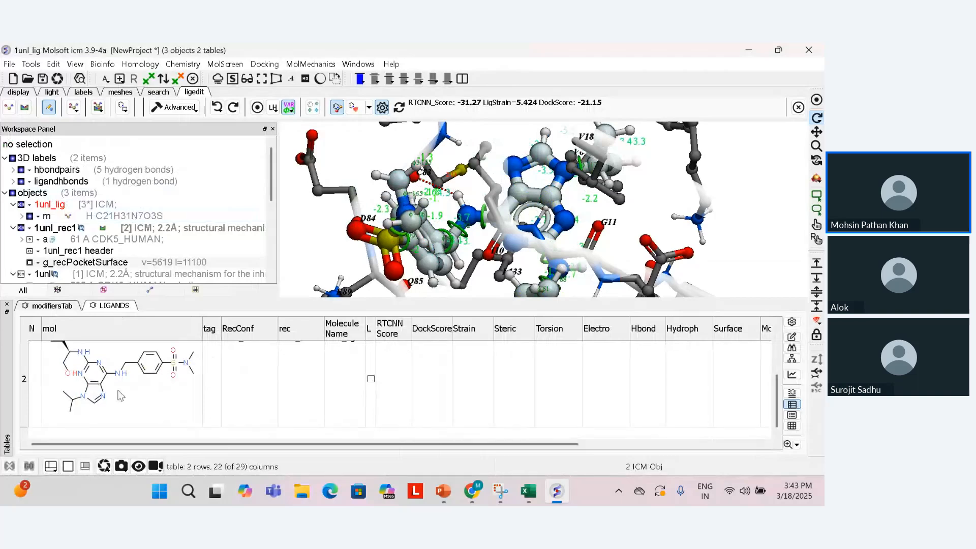
- Close the tables and the edit tools, and undo the sulfonamide modification to restore r-roscovitine in the pocket
click(217, 108)
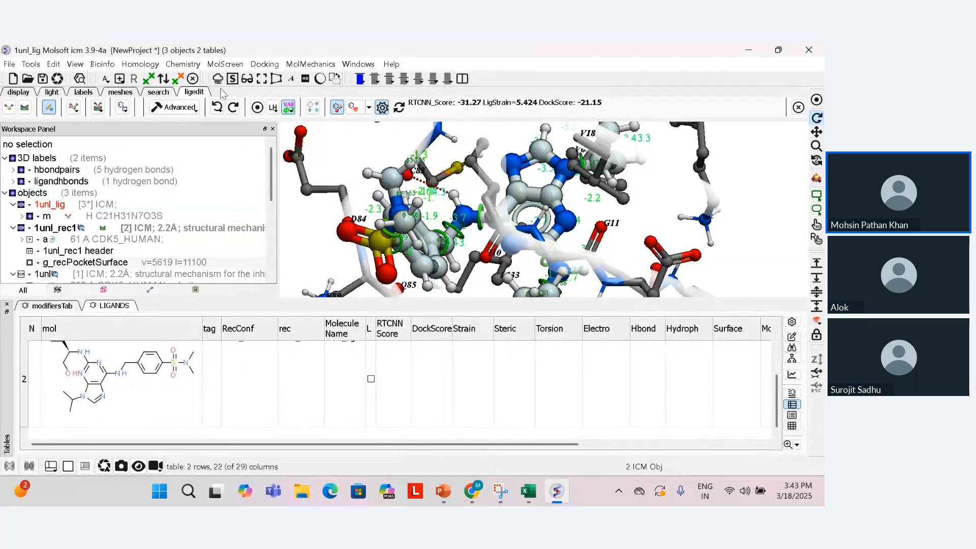
click(218, 108)
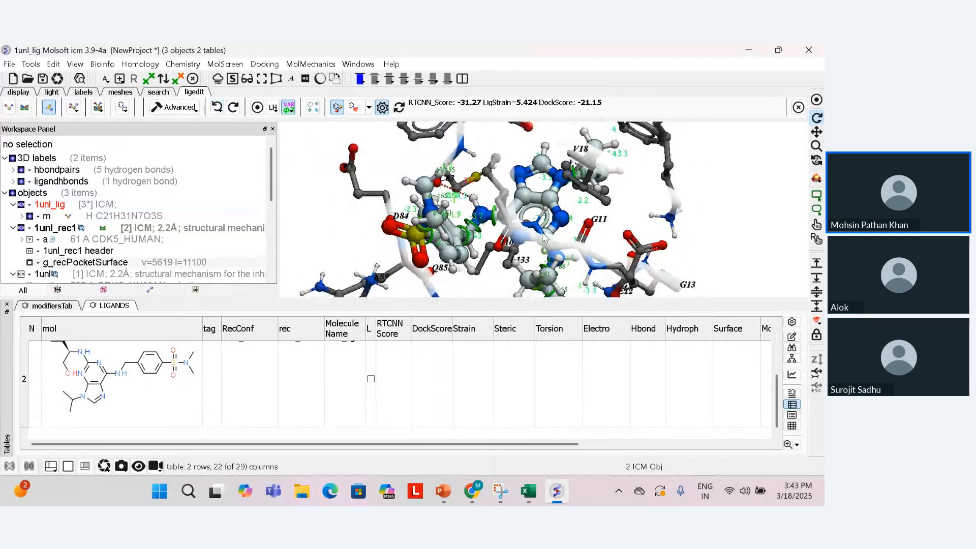
drag(543, 237, 709, 218)
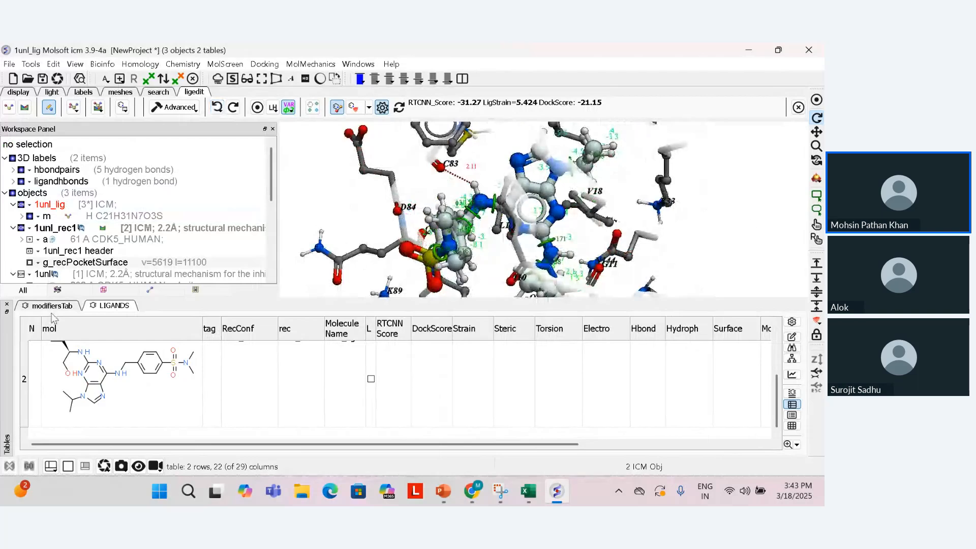
click(7, 304)
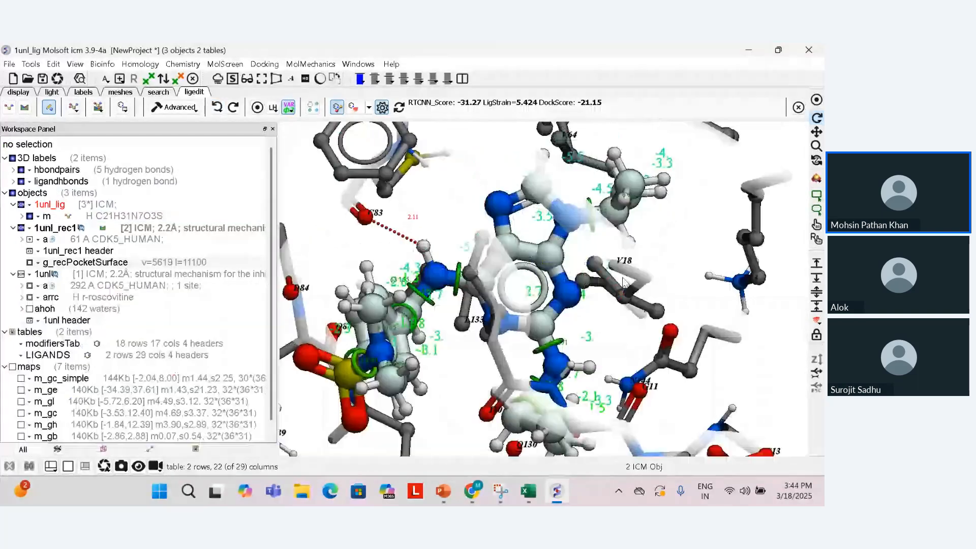
drag(624, 284, 604, 327)
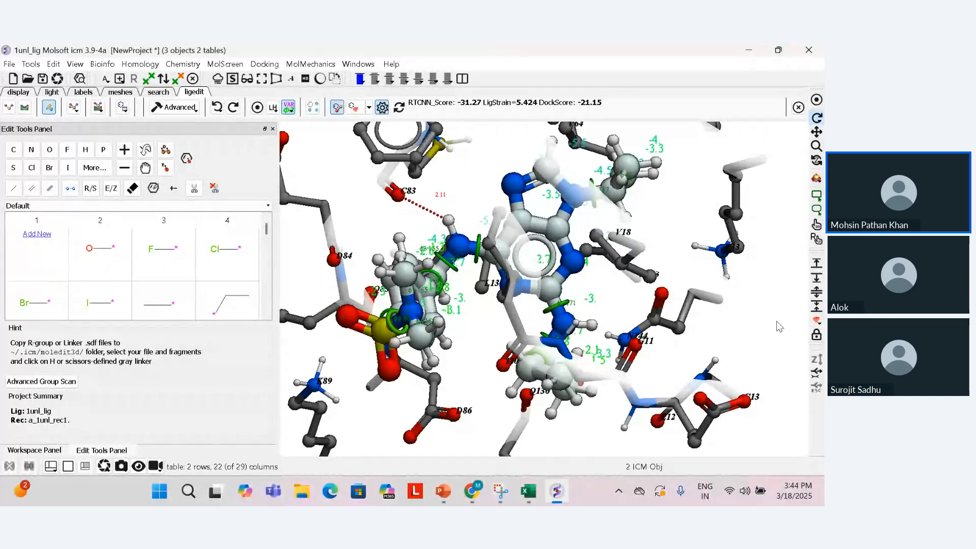
click(273, 129)
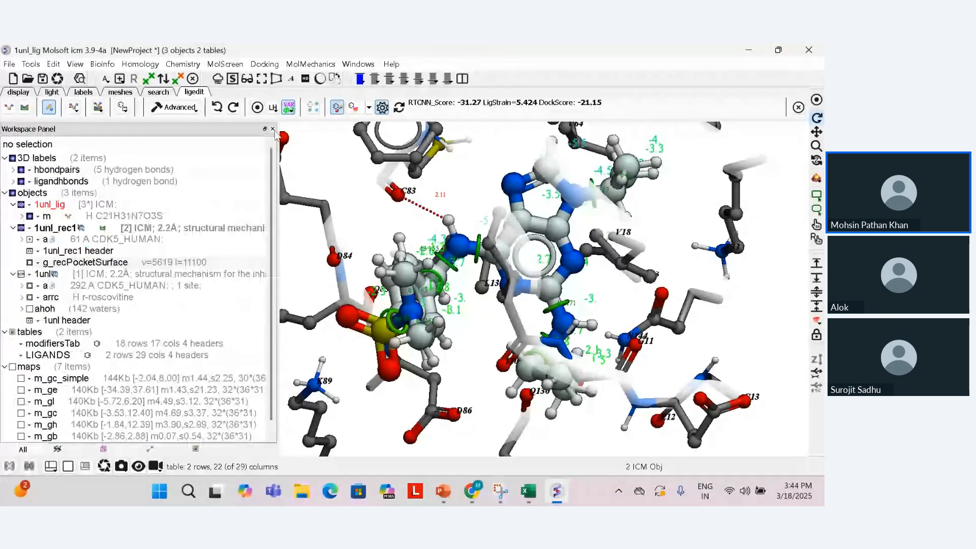
click(217, 108)
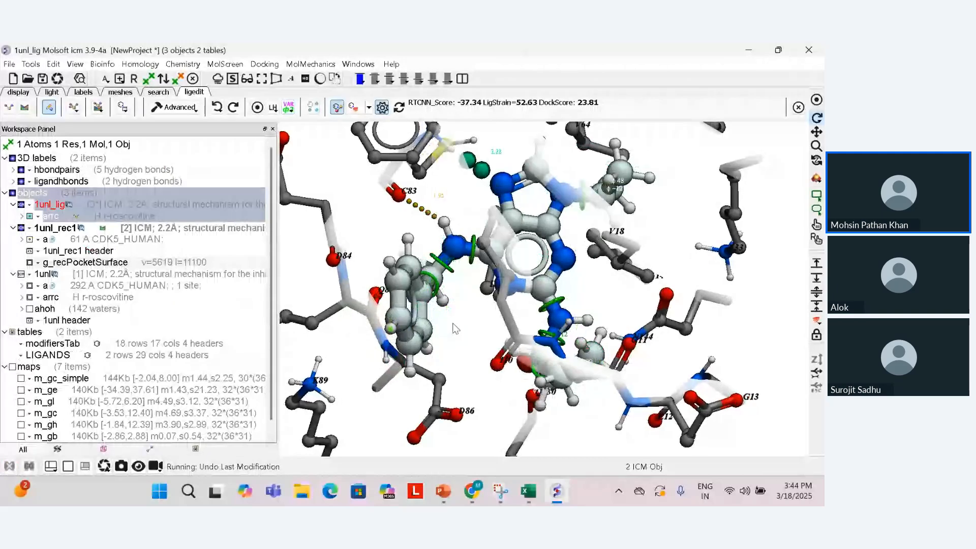
- Open the advanced Find Group search for replacement groups, move its dialog clear of the ligand, and examine possible substitution sites
drag(455, 328, 656, 394)
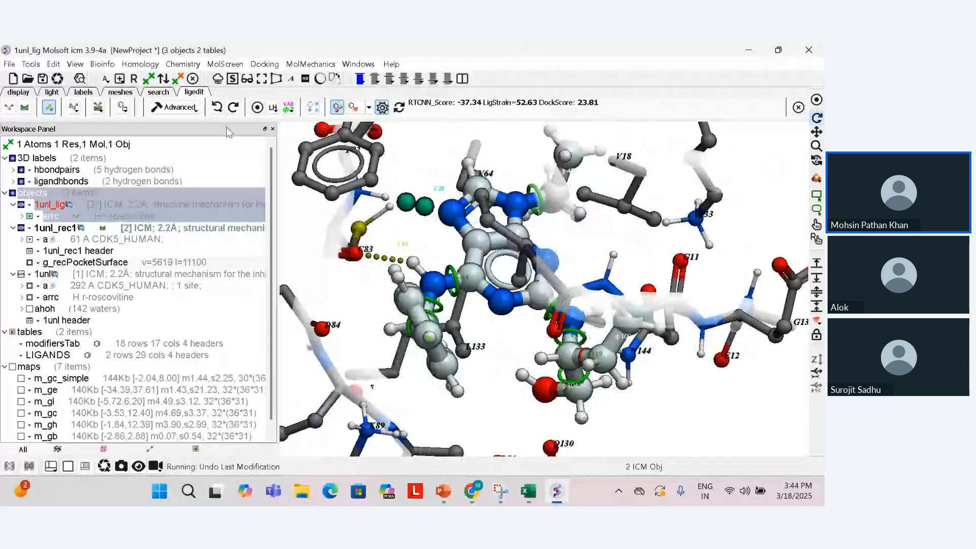
click(196, 109)
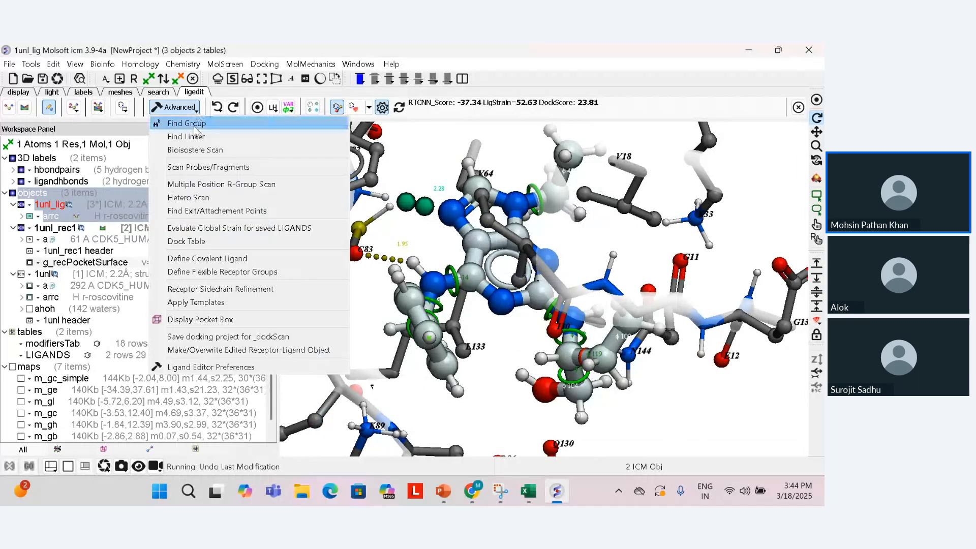
click(194, 127)
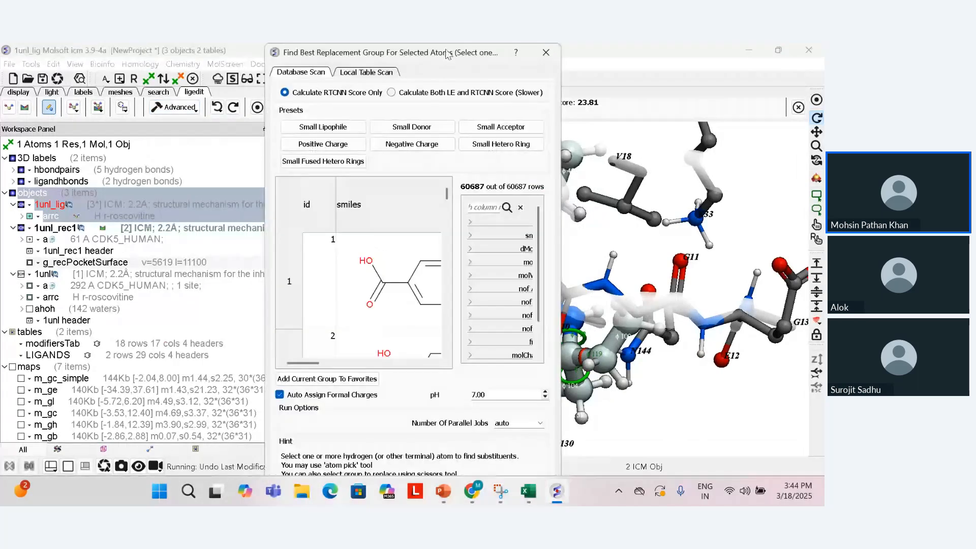
drag(447, 53, 436, 61)
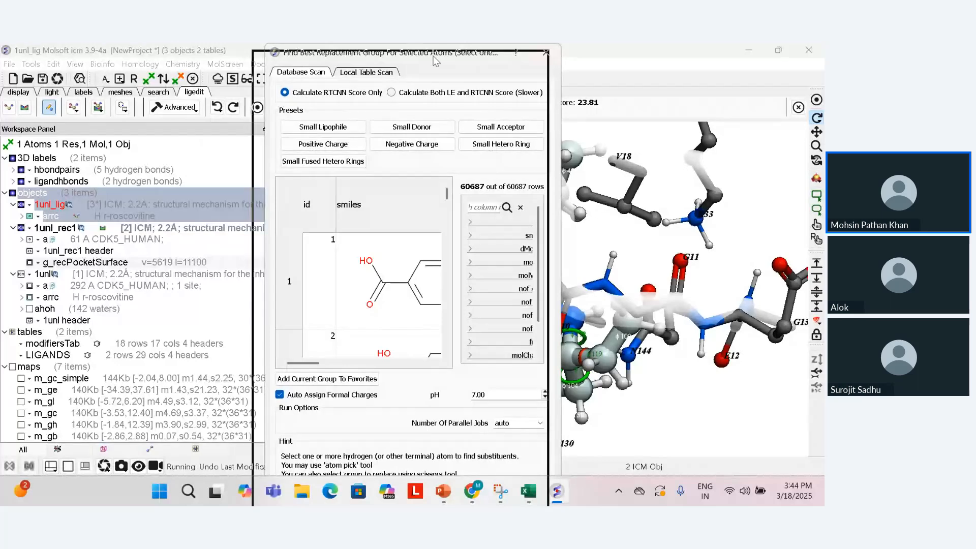
drag(436, 61, 251, 53)
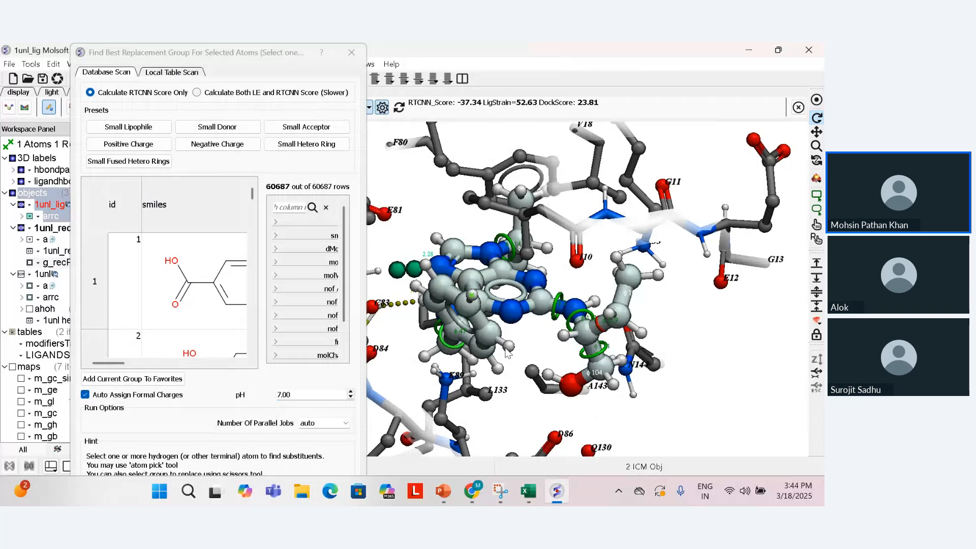
drag(506, 348, 762, 346)
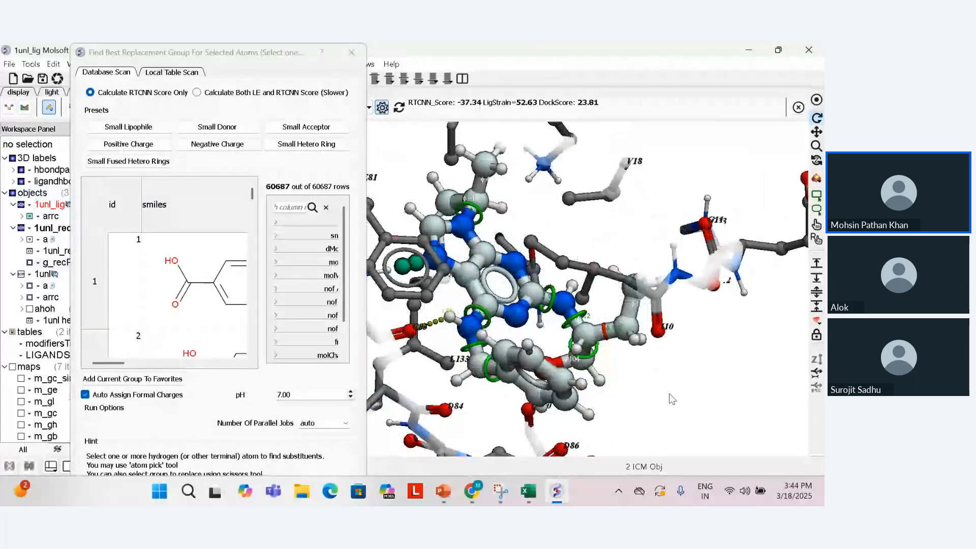
drag(673, 399, 630, 382)
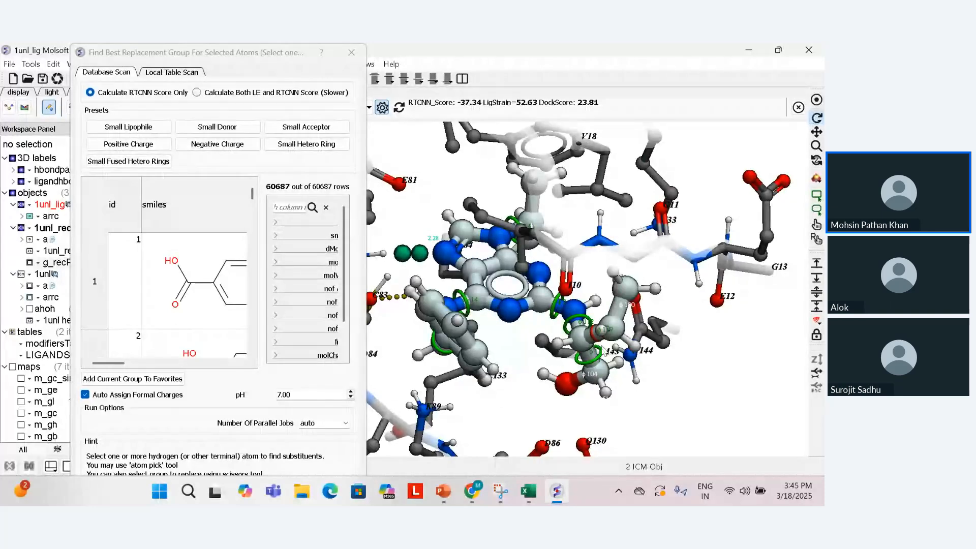
scroll(677, 422, down, 1)
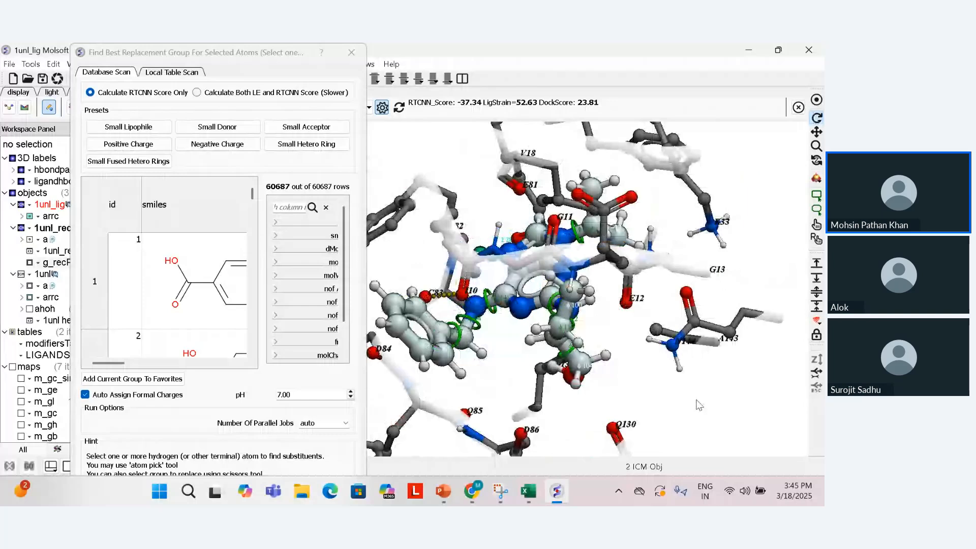
- Move the replacement-group dialog clear of the ligand and pick a terminal hydrogen on its ethyl group as the substitution site
drag(699, 405, 686, 391)
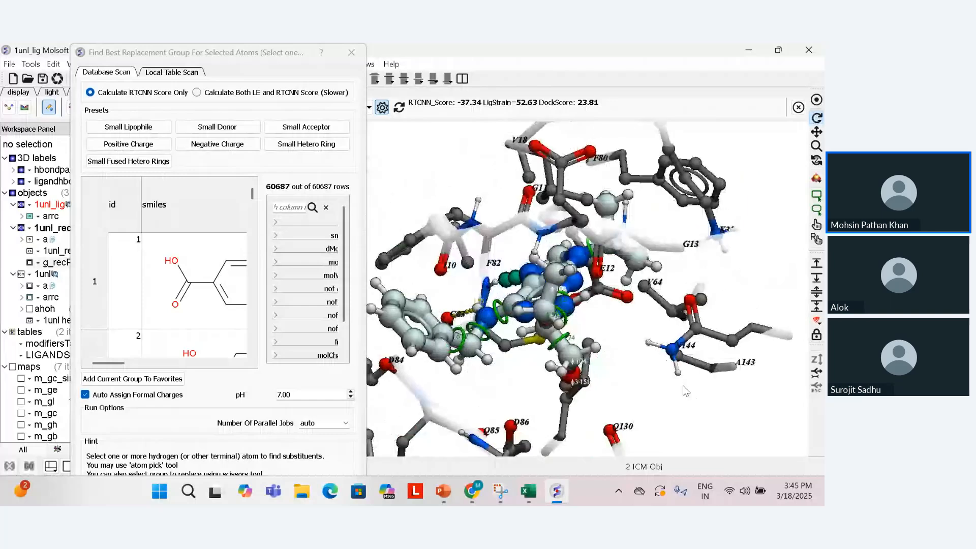
drag(236, 55, 399, 66)
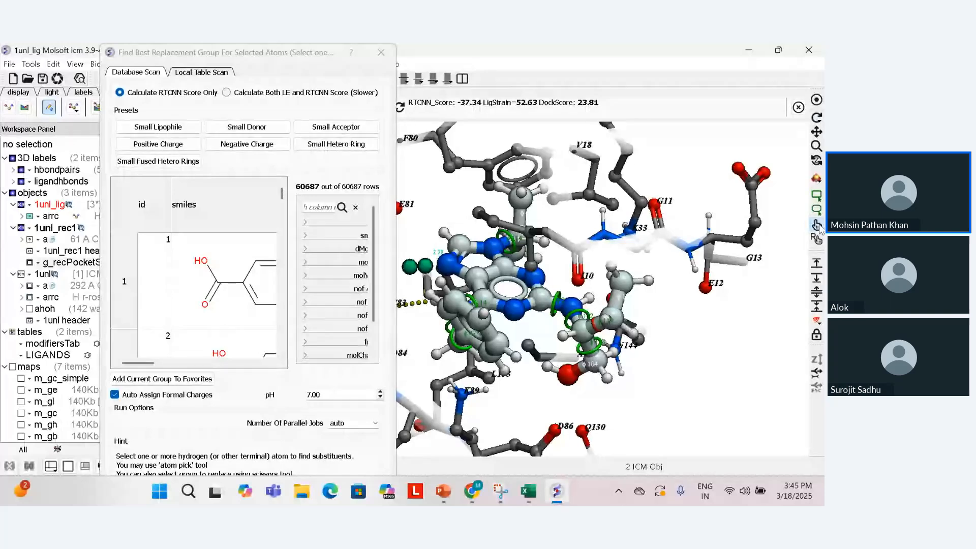
click(649, 280)
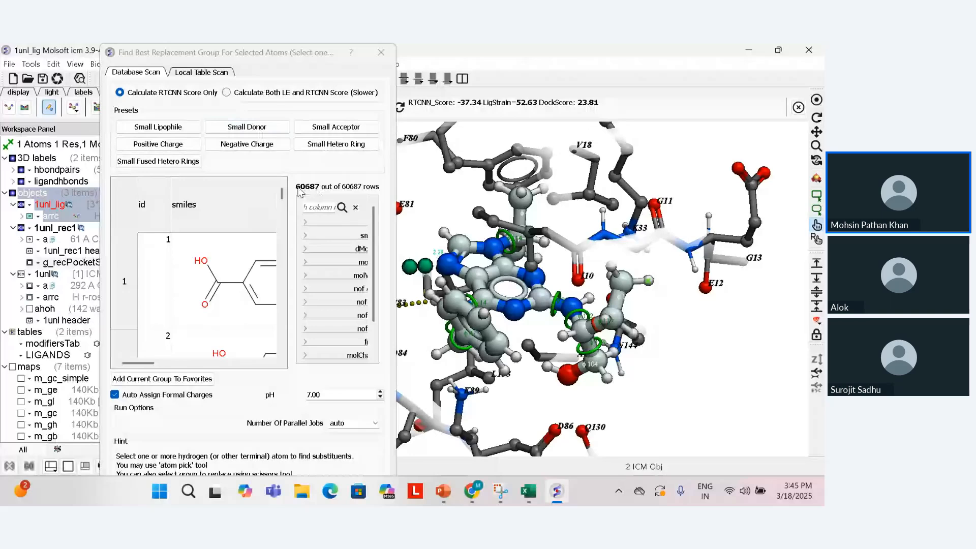
- Compare the Small Lipophile, Small Donor, Small Acceptor, Positive Charge, Negative Charge and Small Fused Hetero Rings presets of the replacement-group database
click(319, 192)
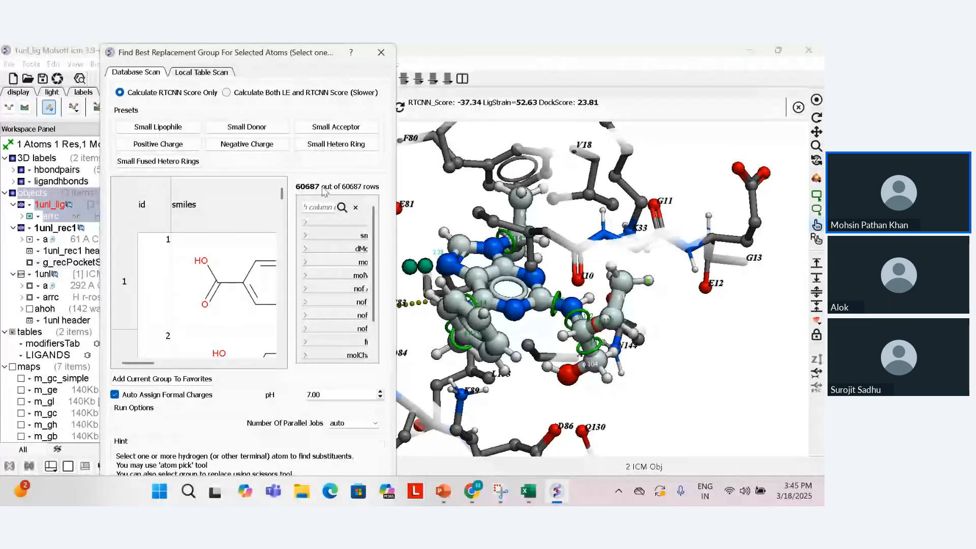
click(158, 127)
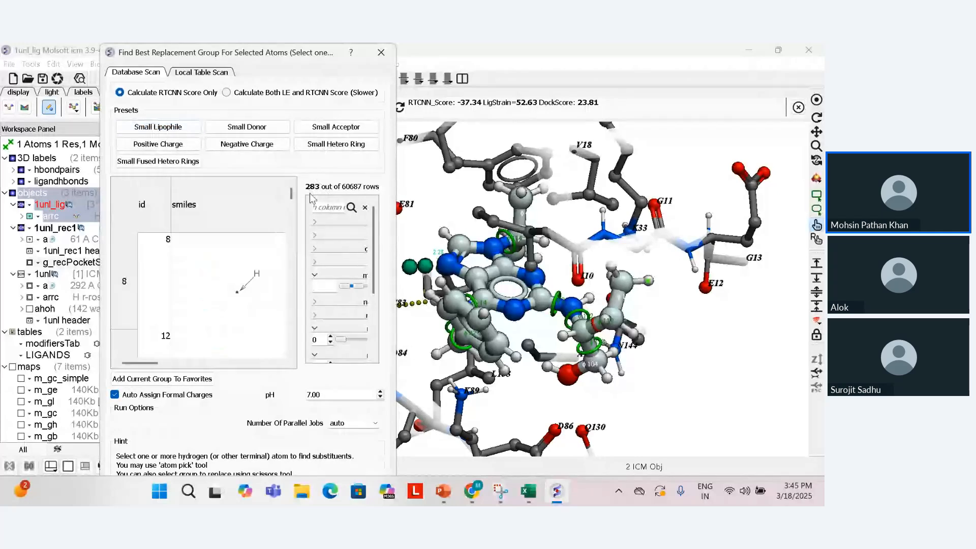
click(259, 134)
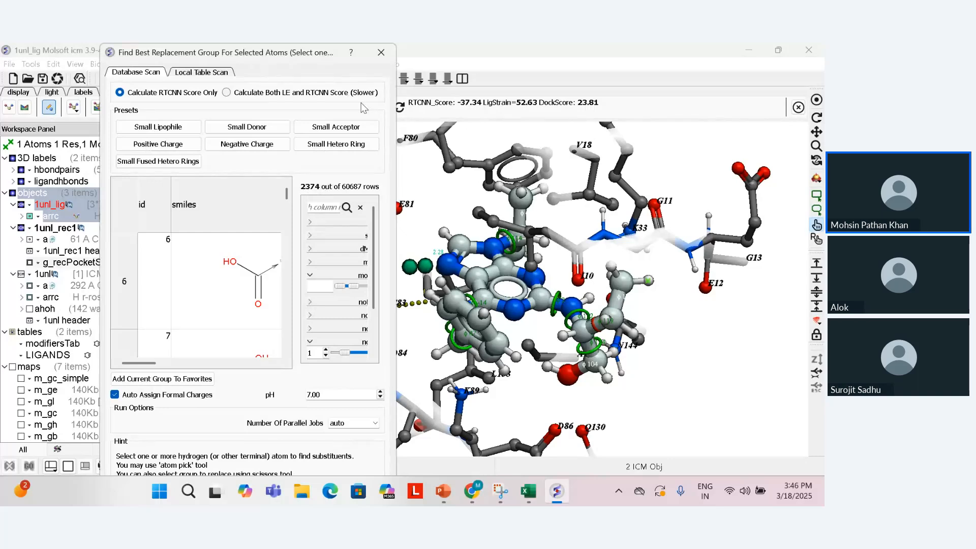
click(355, 130)
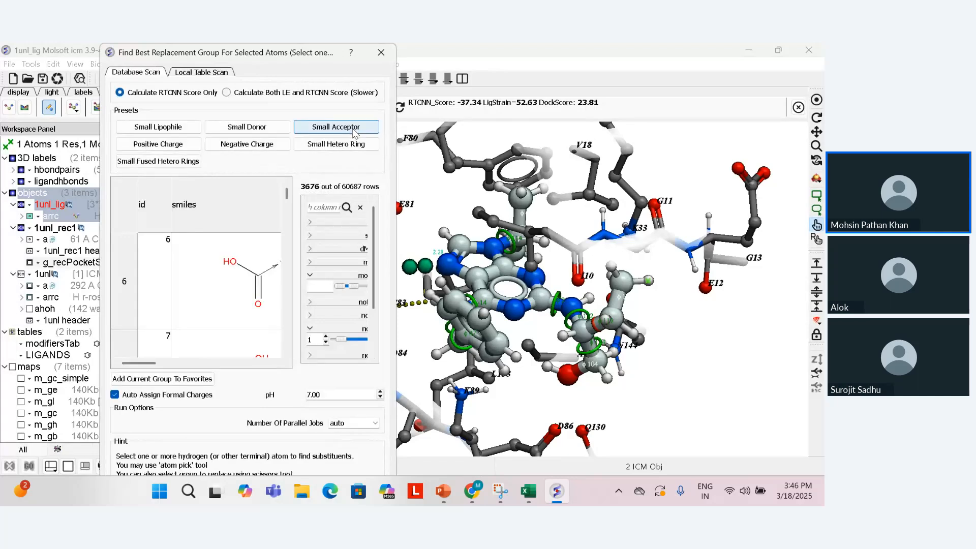
click(173, 148)
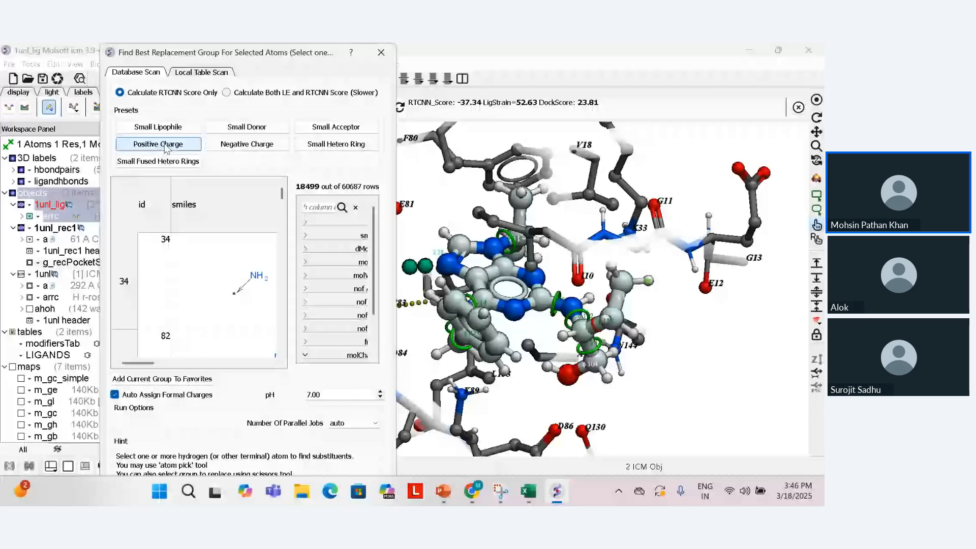
click(255, 146)
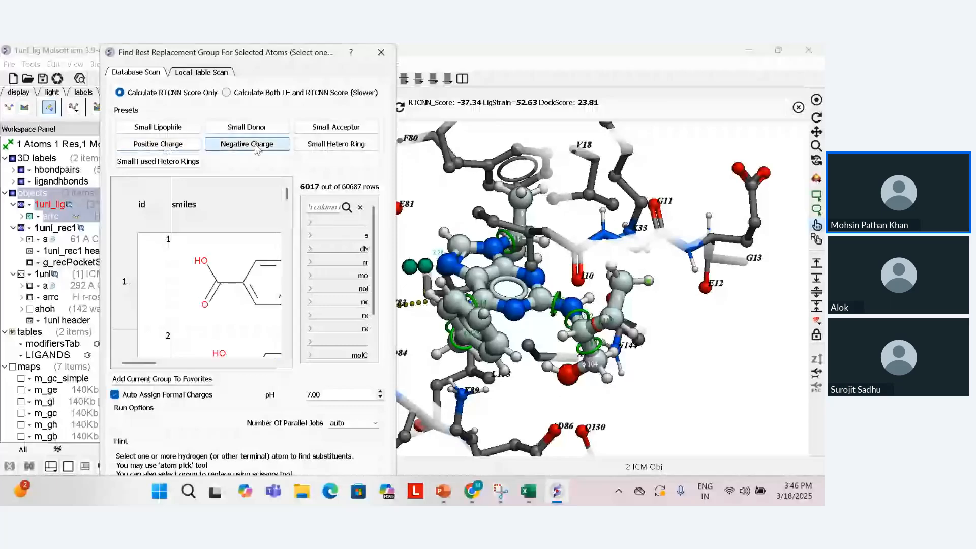
click(168, 162)
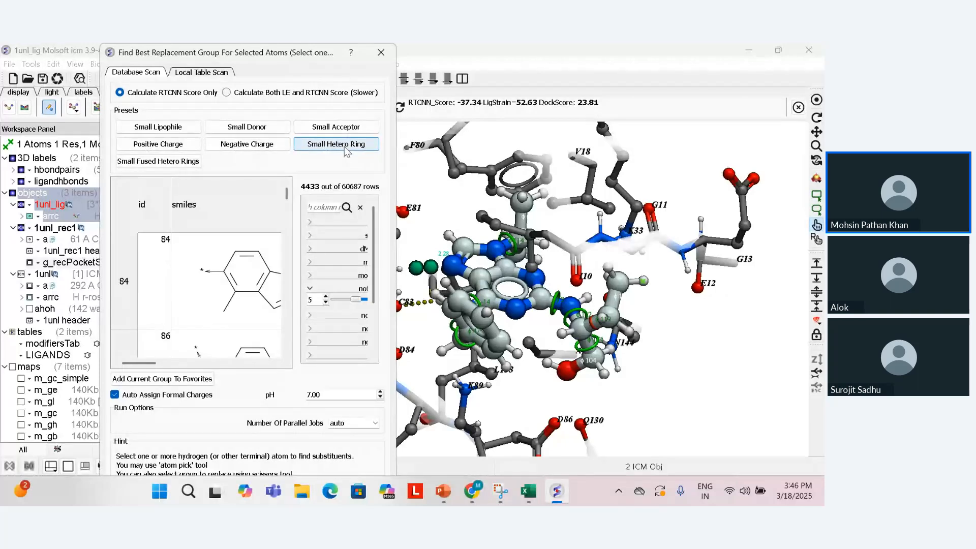
- Close the replacement-group search, show the edit tools, and mark the ligand's phenyl ring for replacement with the scissors tool
scroll(738, 369, down, 2)
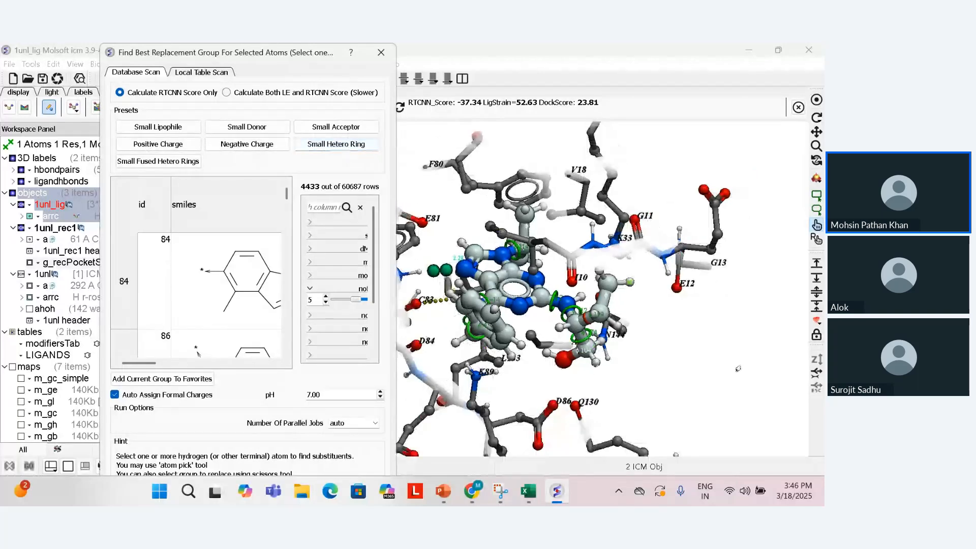
click(49, 107)
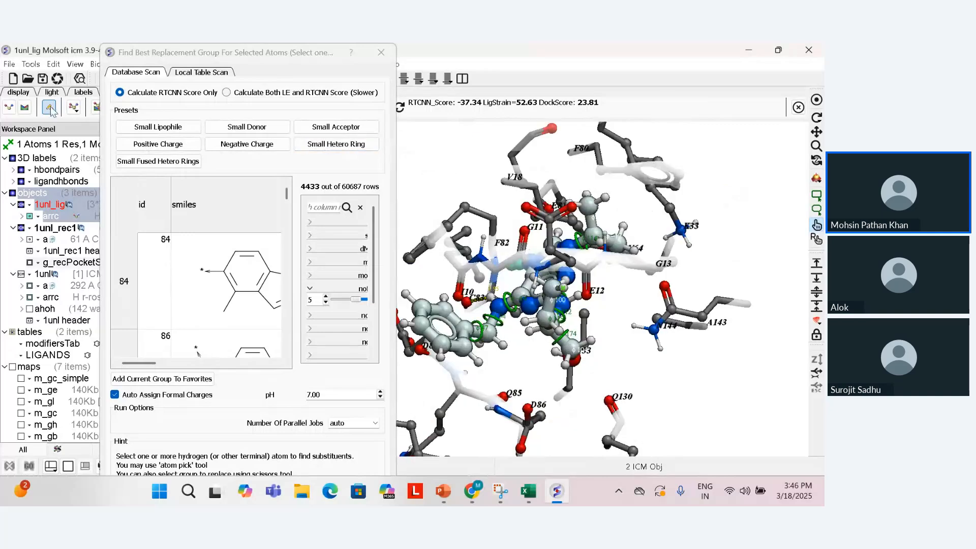
click(382, 46)
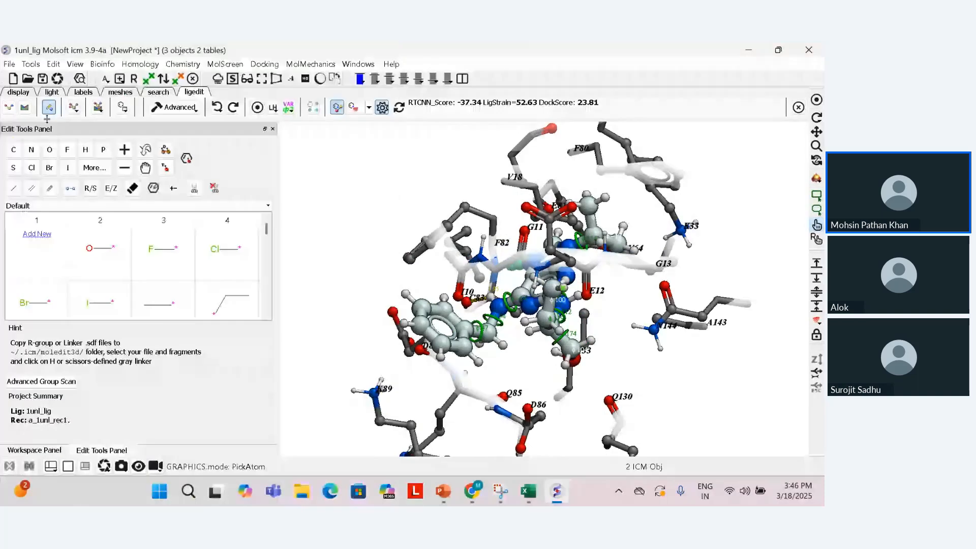
click(195, 191)
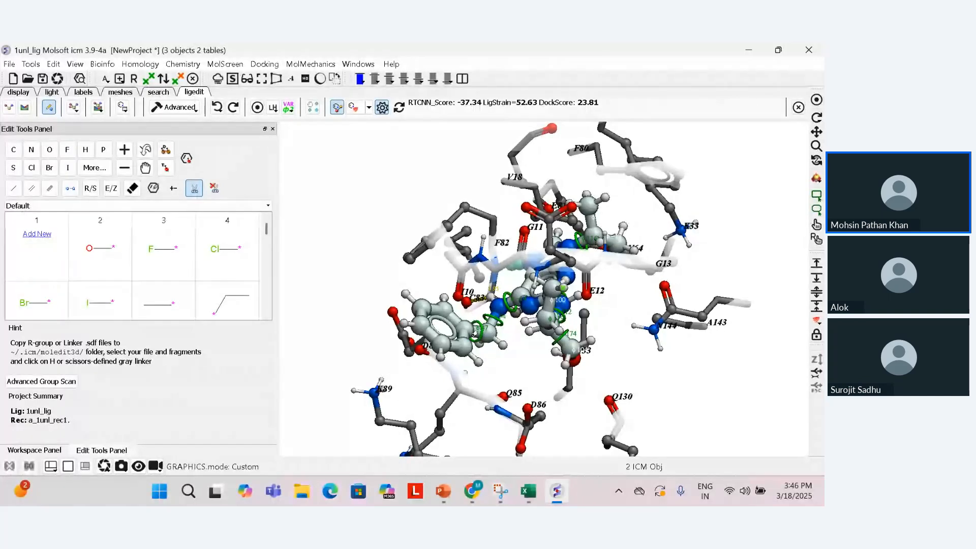
click(473, 330)
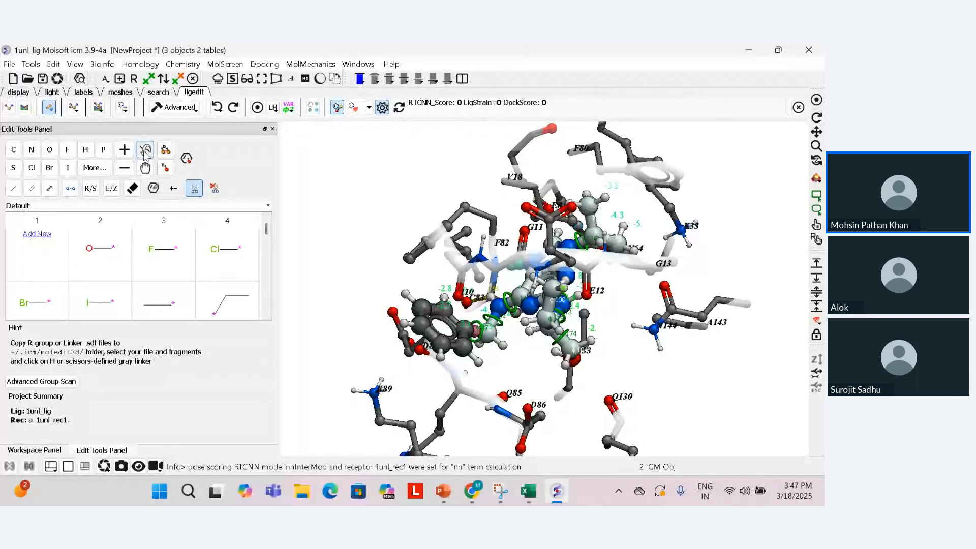
- Reopen the advanced group scan, filter the database with the Small Hetero Ring preset, browse its groups, and close the scan without running it
click(47, 384)
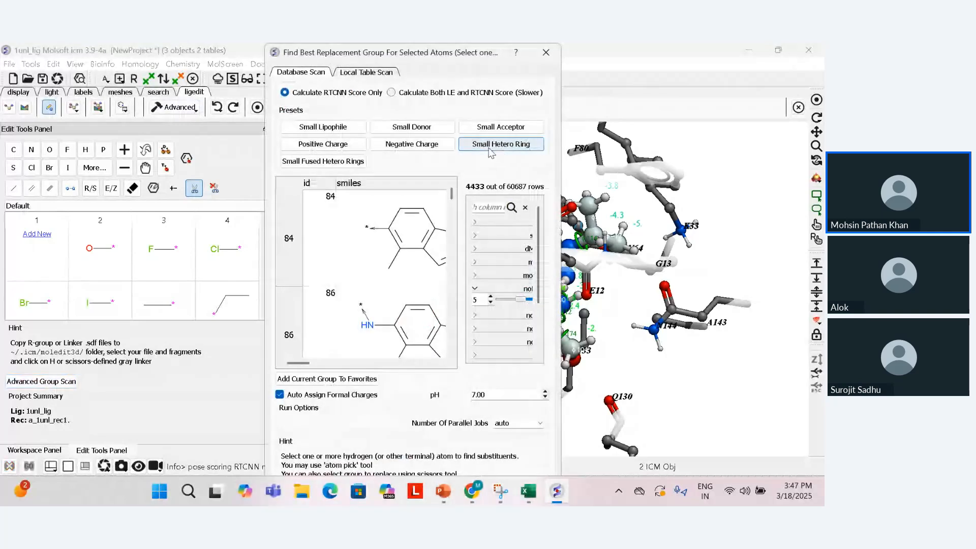
click(489, 147)
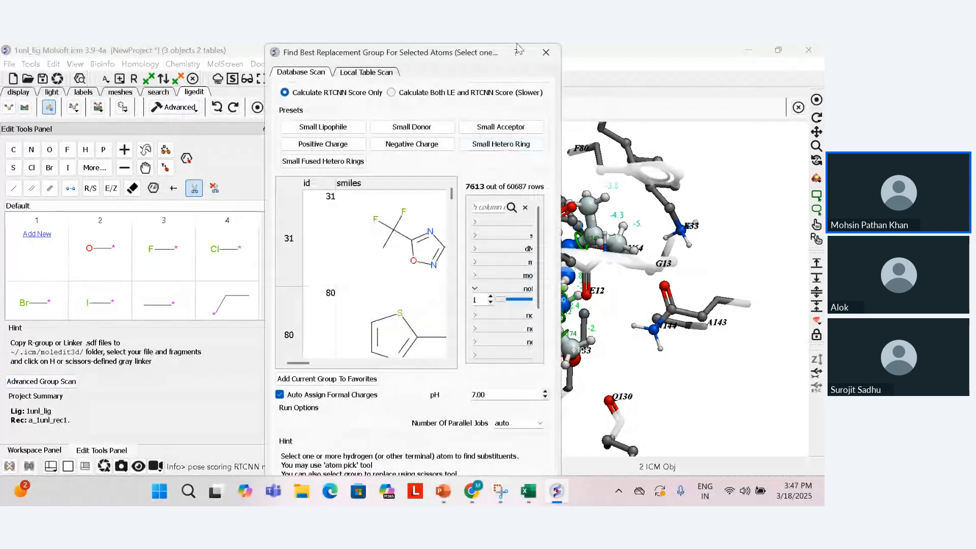
drag(463, 51, 254, 50)
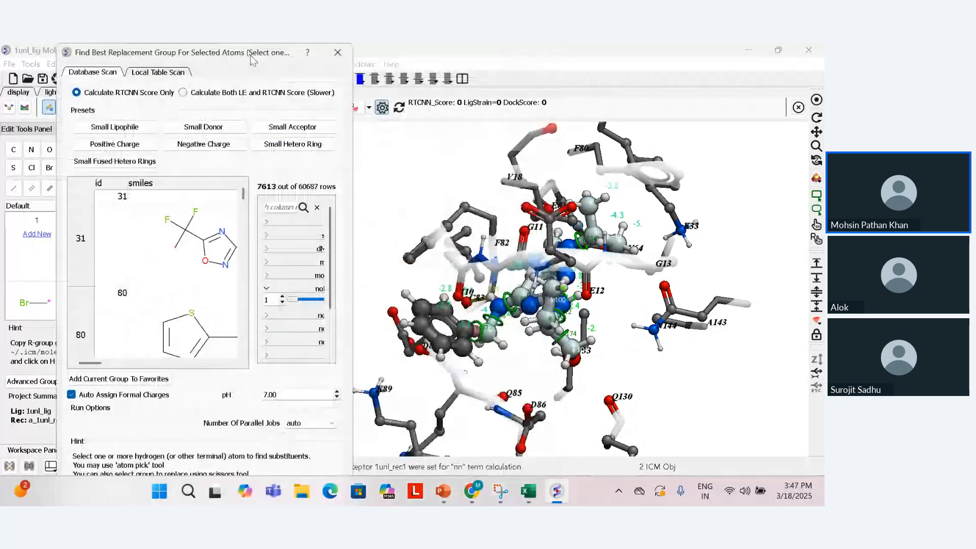
drag(243, 194, 247, 467)
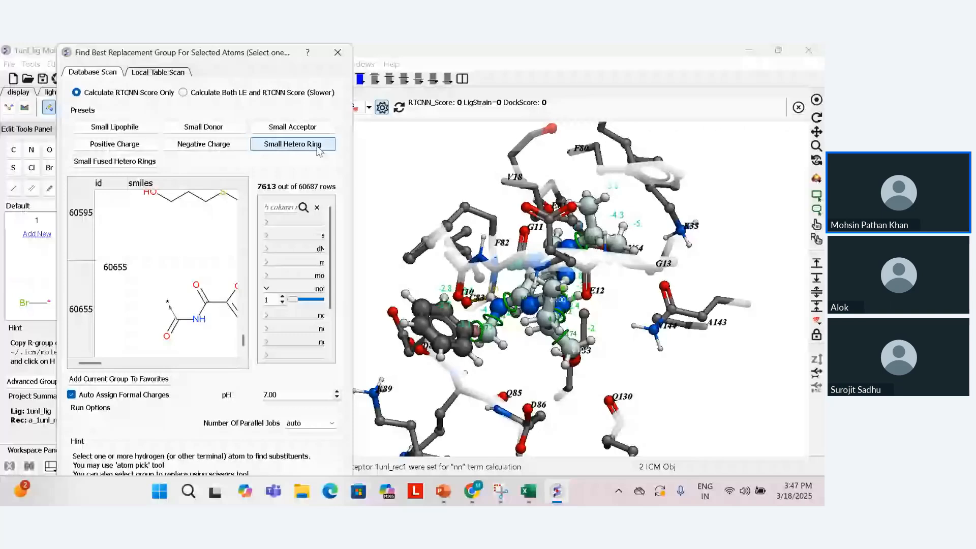
click(338, 53)
- Turn off the scissors tool and undo the cutting-bond selection at the phenyl ring
drag(349, 200, 367, 243)
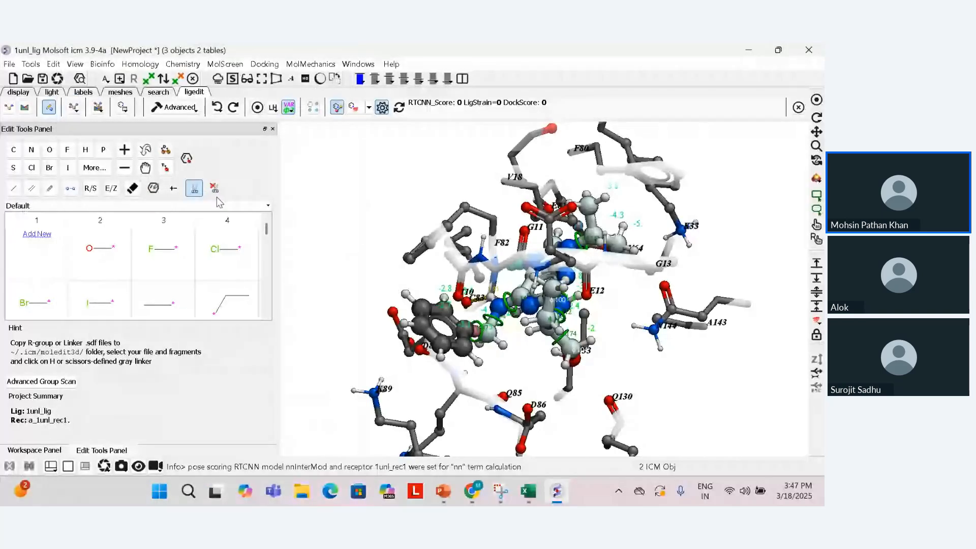
click(195, 189)
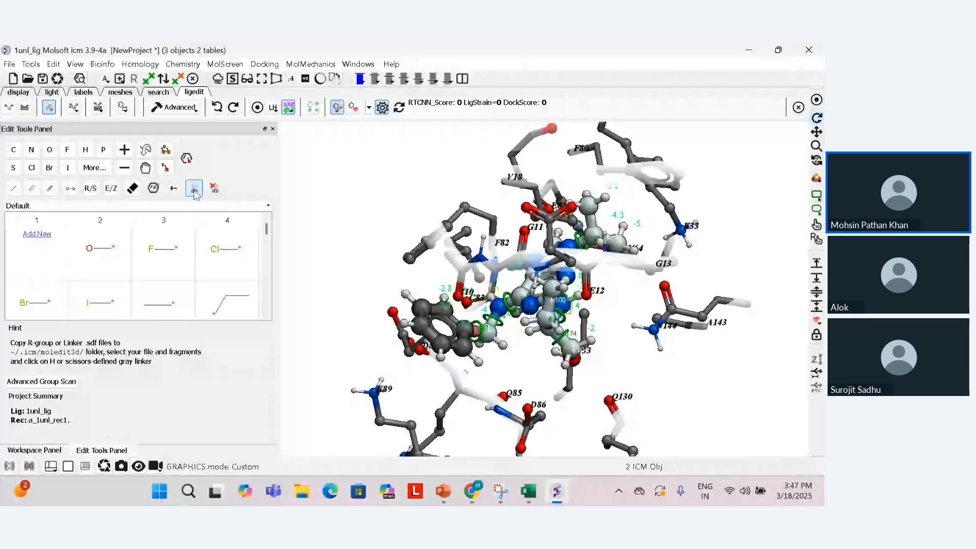
click(217, 108)
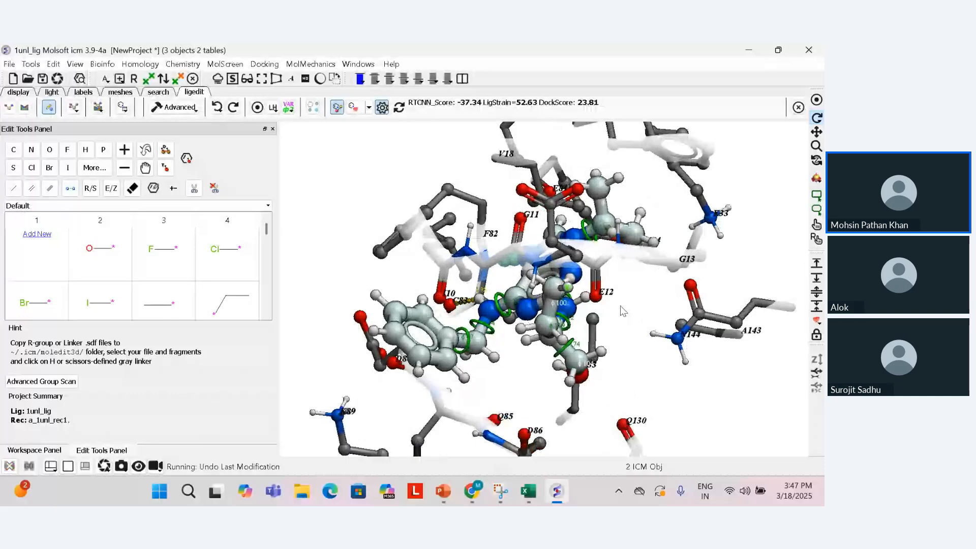
- Mark the ligand's hydroxymethyl group for replacement by selecting the bond that attaches it with the scissors tool
scroll(642, 305, up, 1)
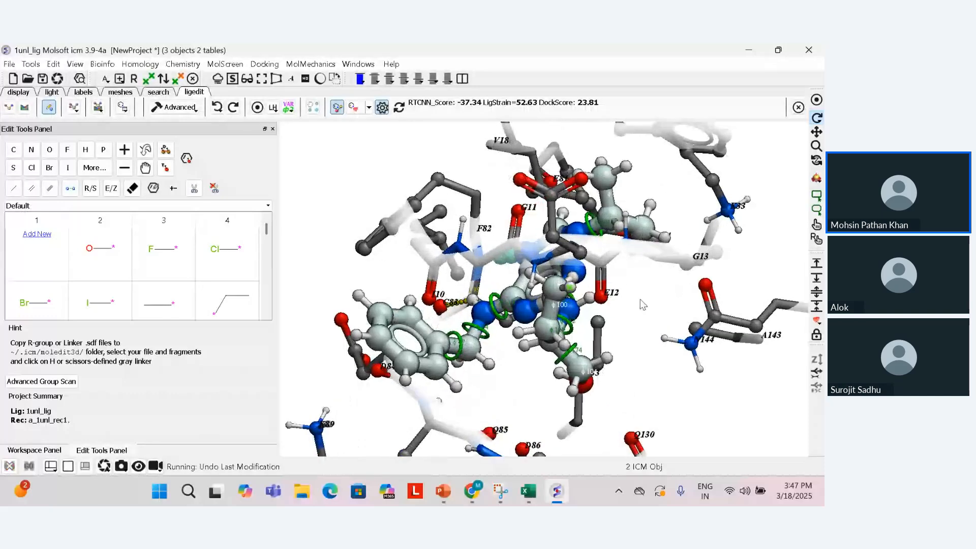
drag(642, 304, 655, 332)
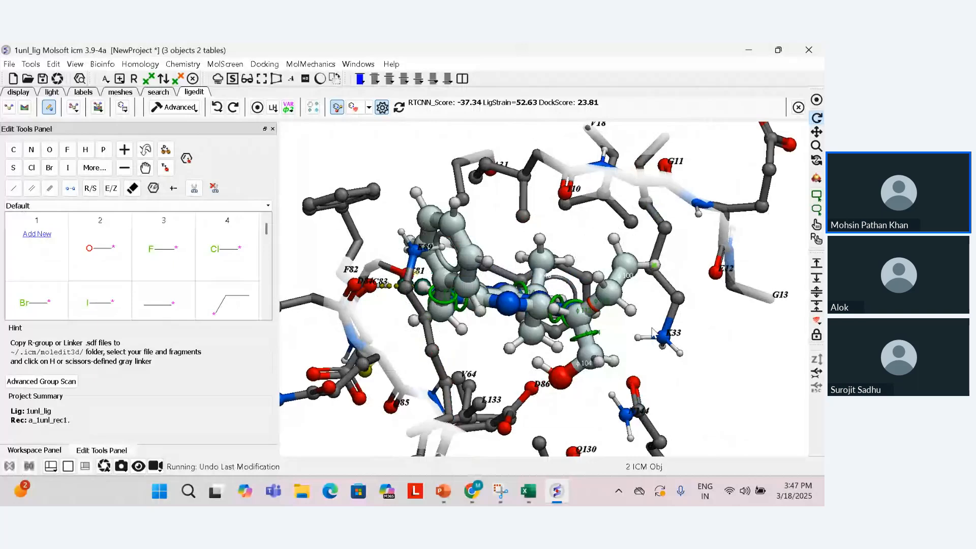
scroll(651, 329, up, 2)
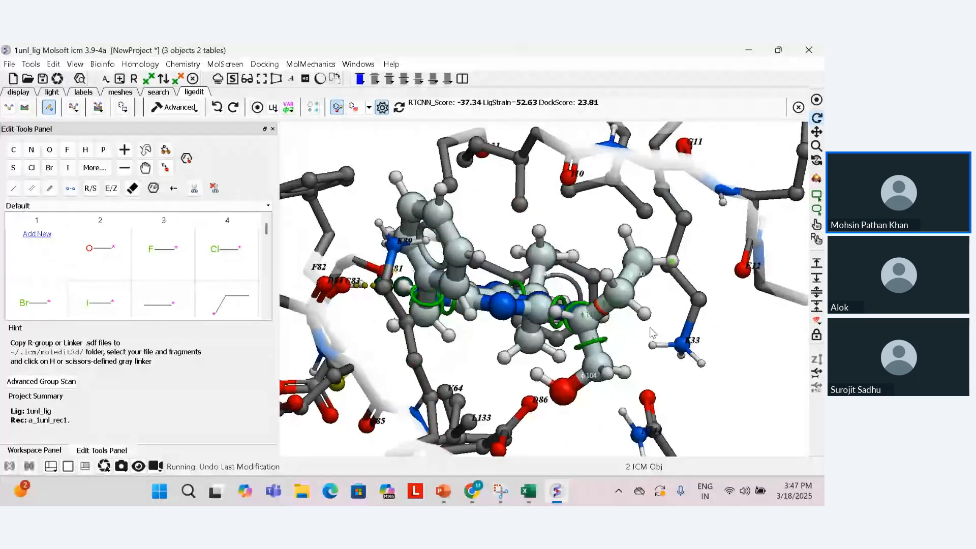
drag(653, 333, 577, 394)
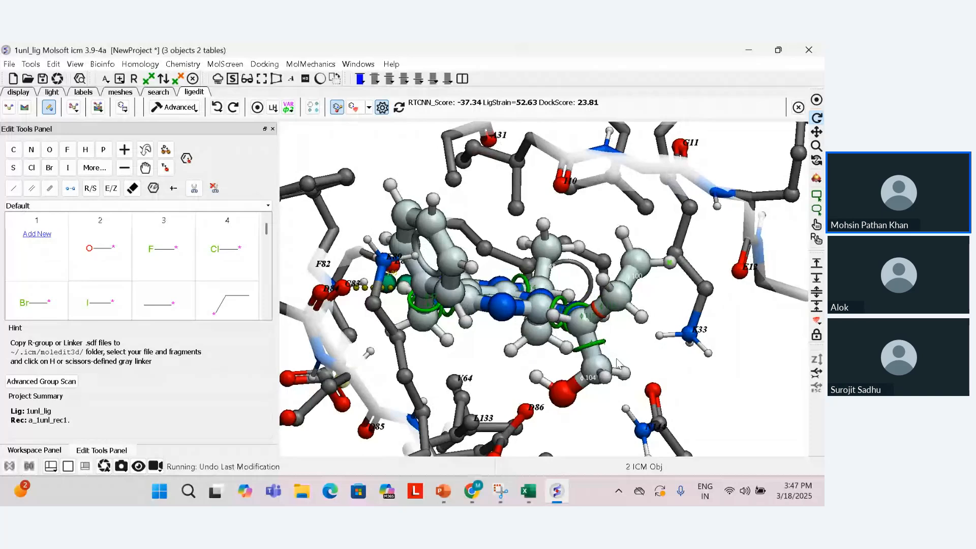
drag(618, 363, 651, 343)
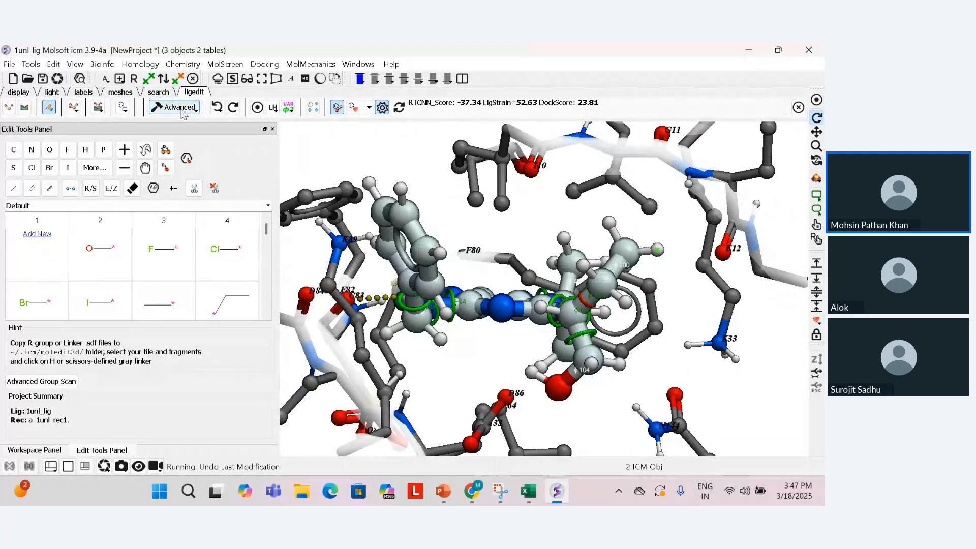
click(194, 188)
click(586, 347)
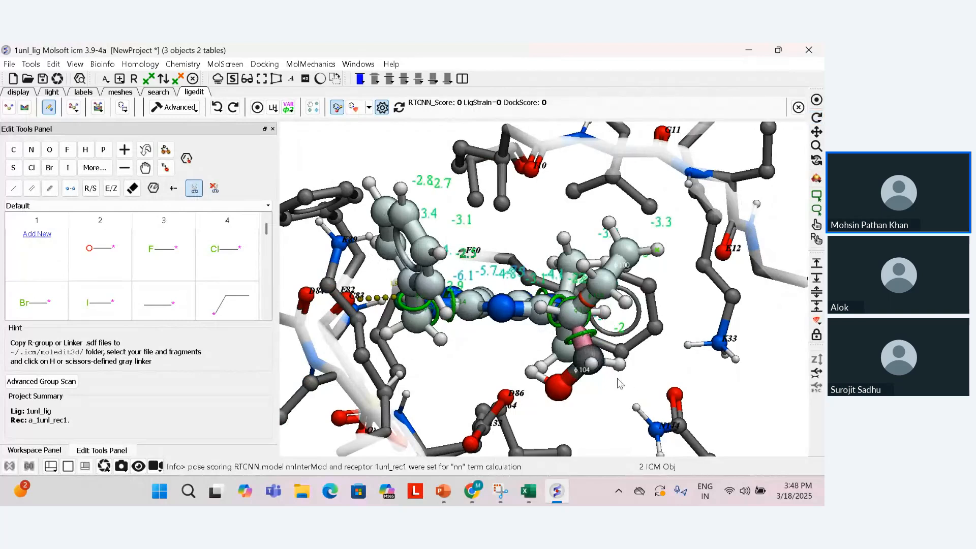
- Run a Bioisostere Scan on the marked hydroxymethyl group using the 2D from ChEMBL Activity database, with 20 maximum hits to score
mouse_move(595, 402)
mouse_down()
mouse_move(620, 415)
mouse_move(602, 391)
mouse_up()
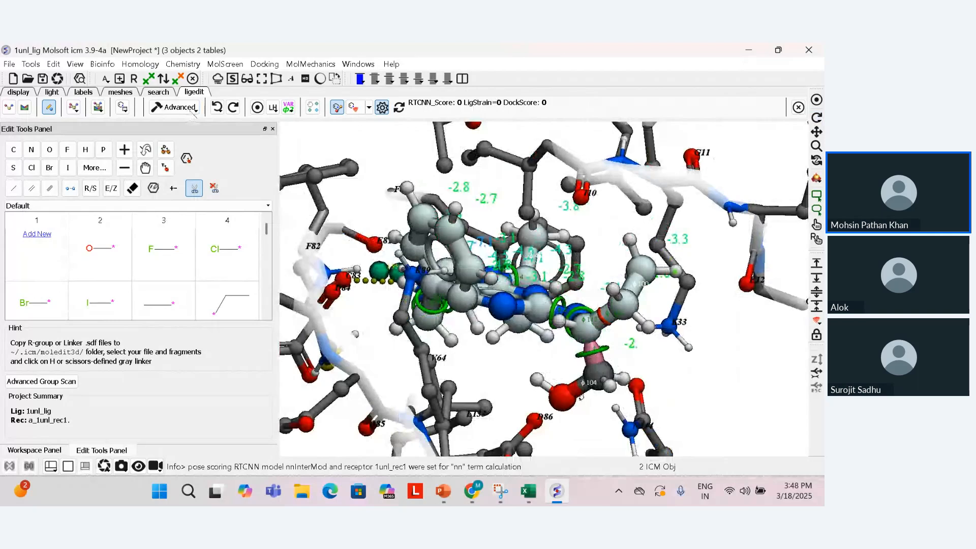
click(193, 108)
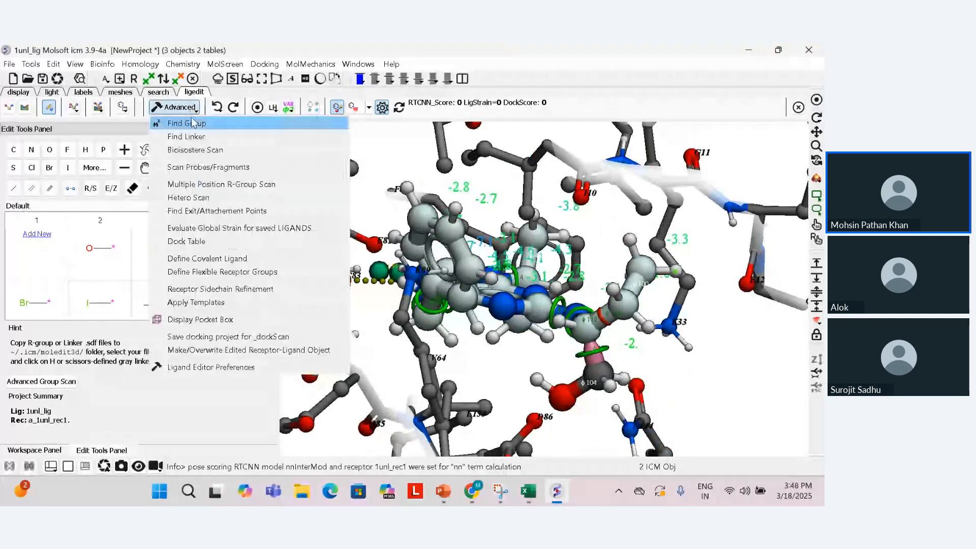
click(196, 149)
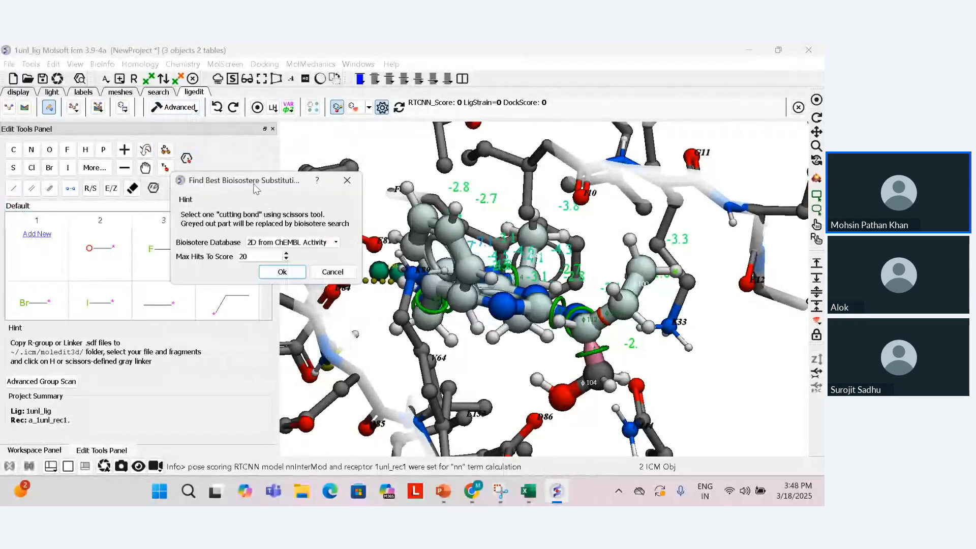
click(292, 243)
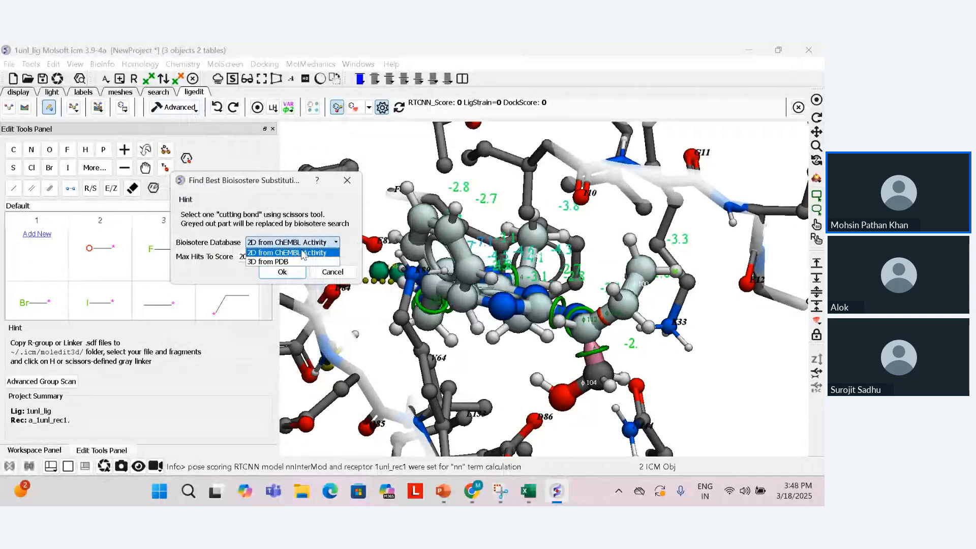
click(267, 253)
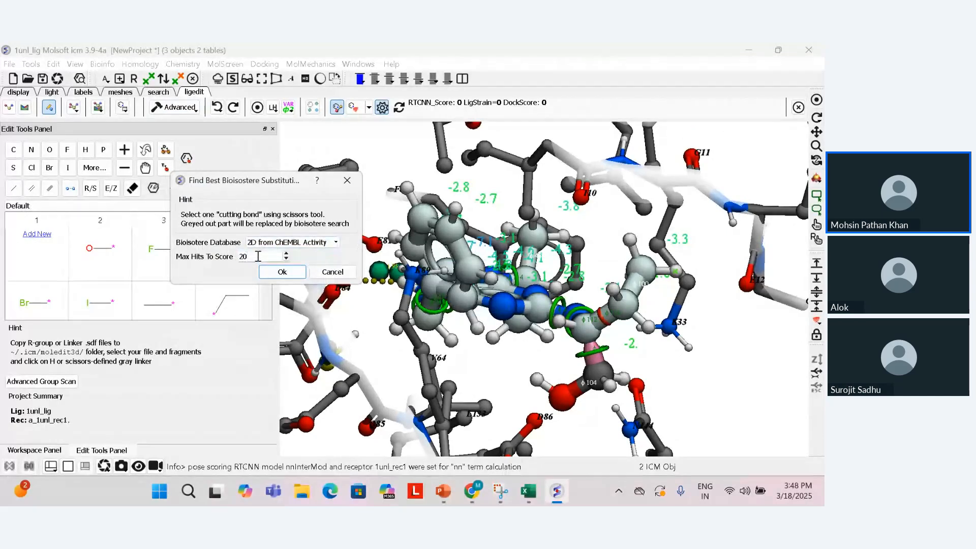
click(288, 275)
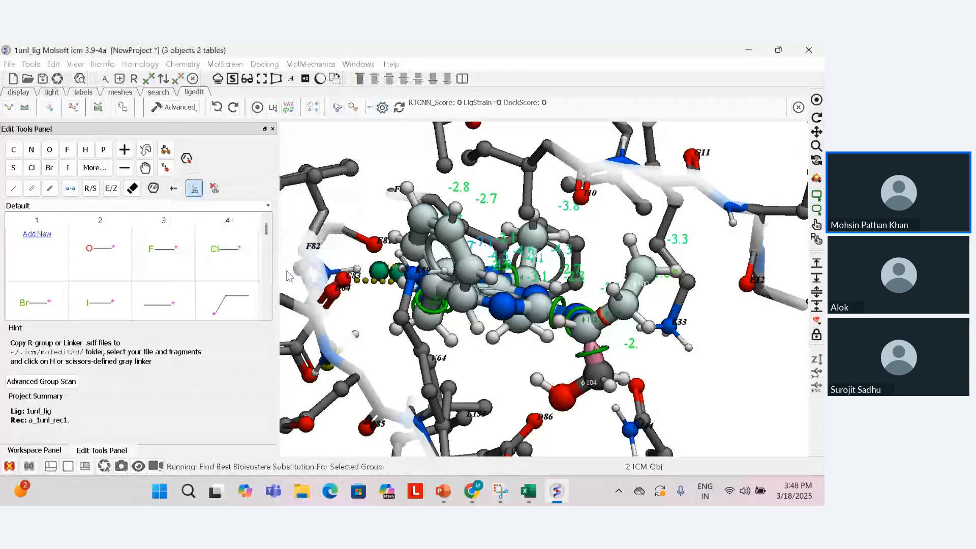
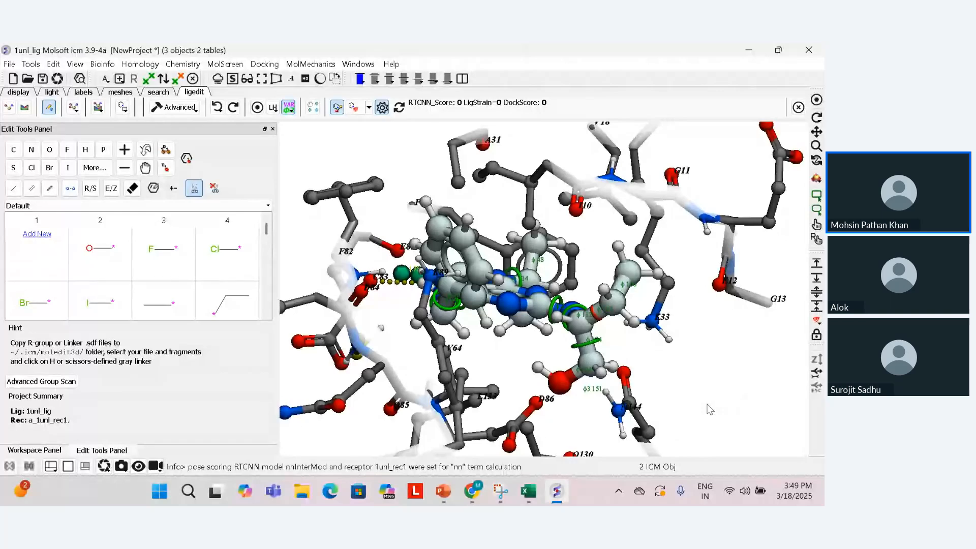
- Mark the ligand's central purine core as a linker by selecting the three bonds to its substituents with the scissors tool
drag(710, 410, 440, 449)
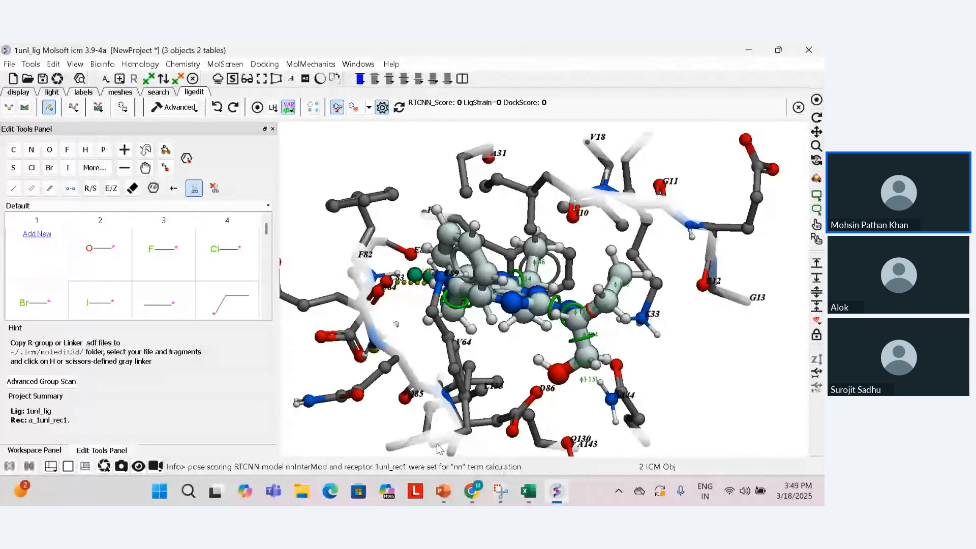
click(272, 128)
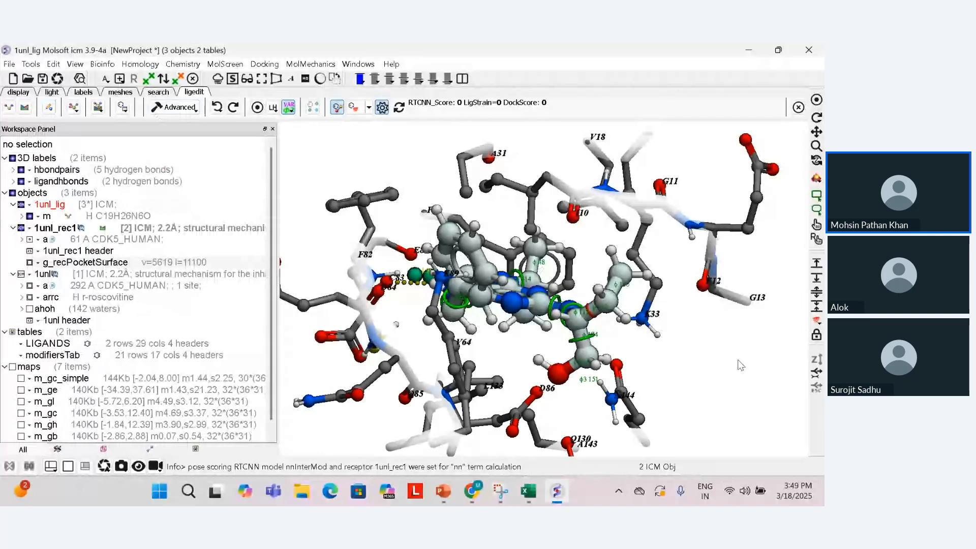
drag(741, 365, 694, 402)
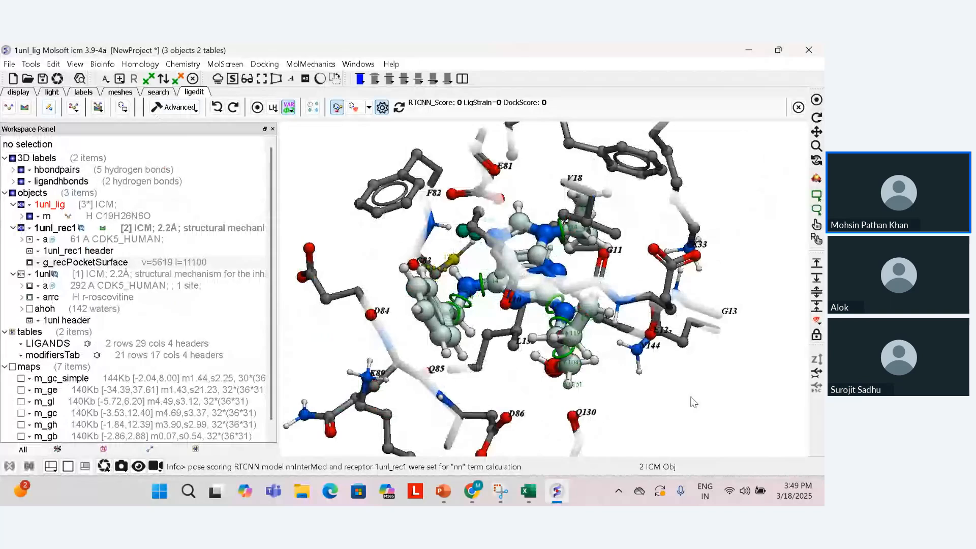
scroll(512, 419, up, 3)
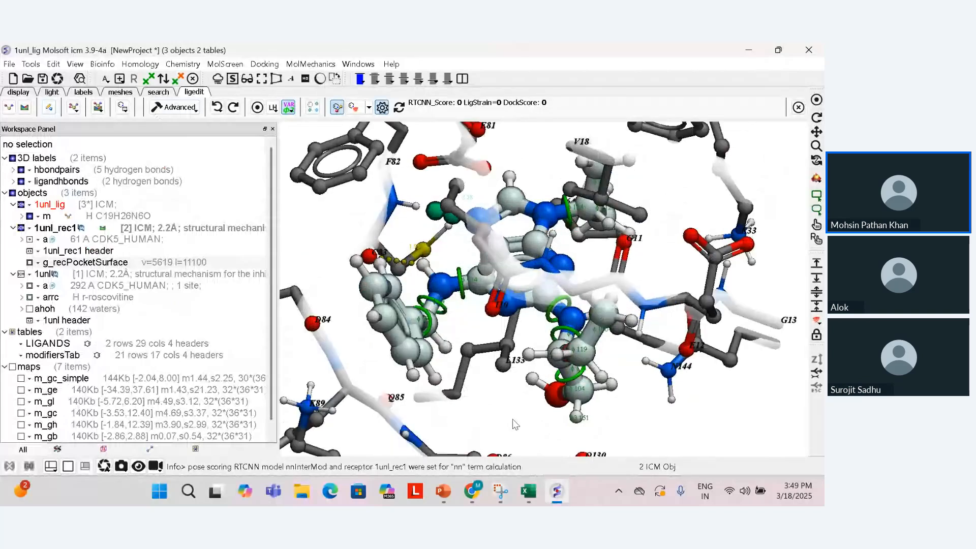
scroll(513, 419, up, 2)
drag(513, 419, 468, 429)
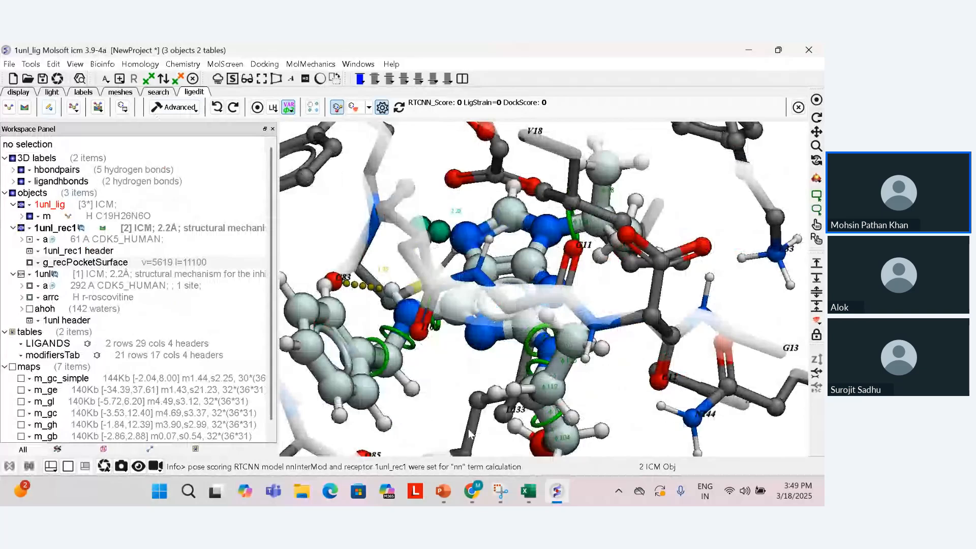
drag(469, 433, 387, 409)
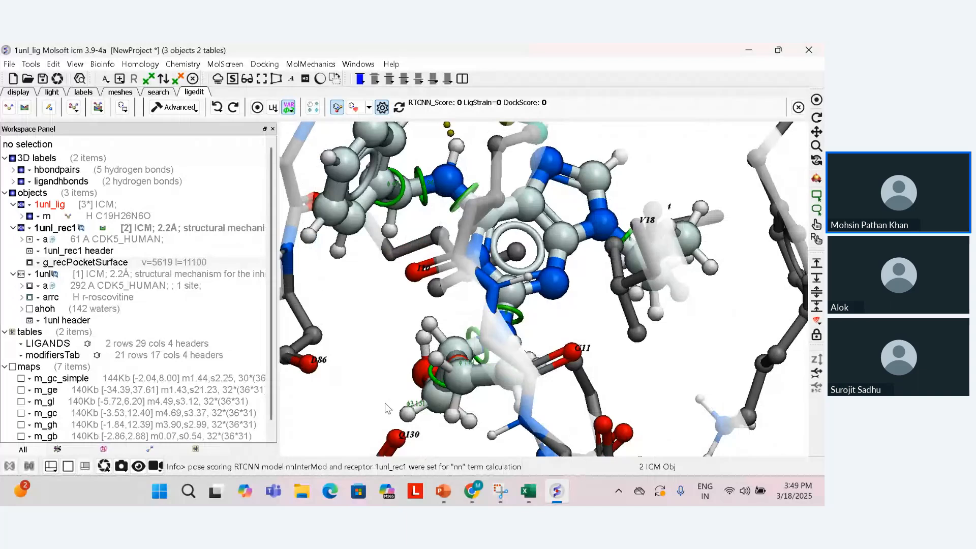
click(49, 106)
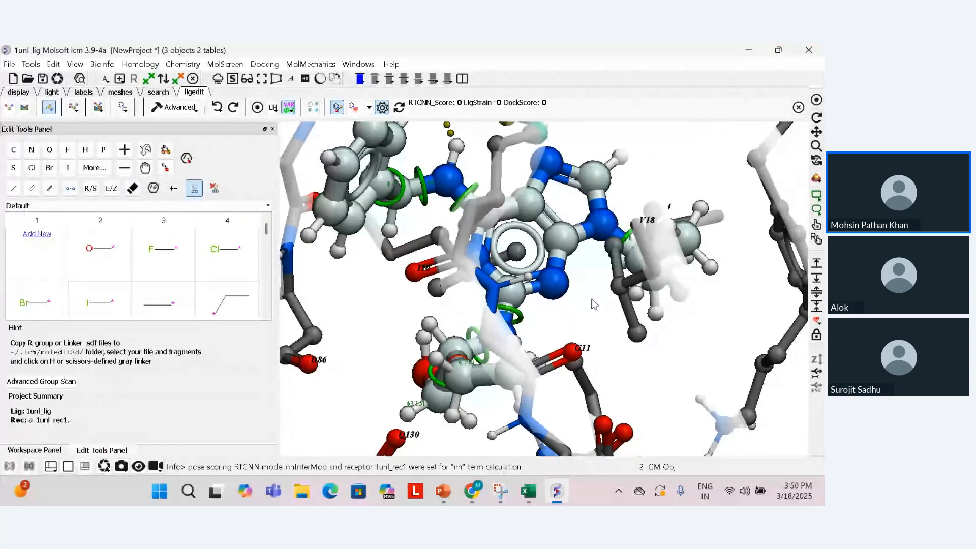
drag(592, 300, 605, 309)
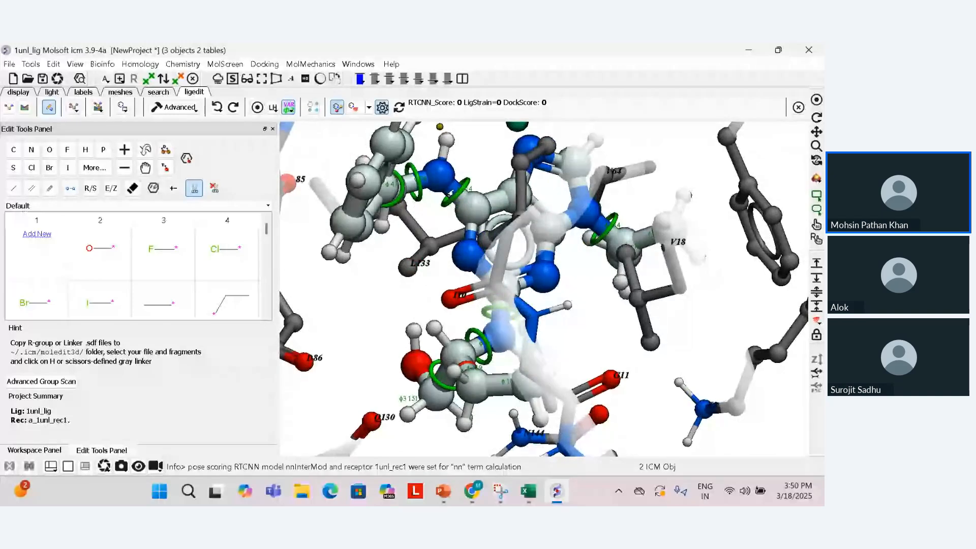
click(449, 192)
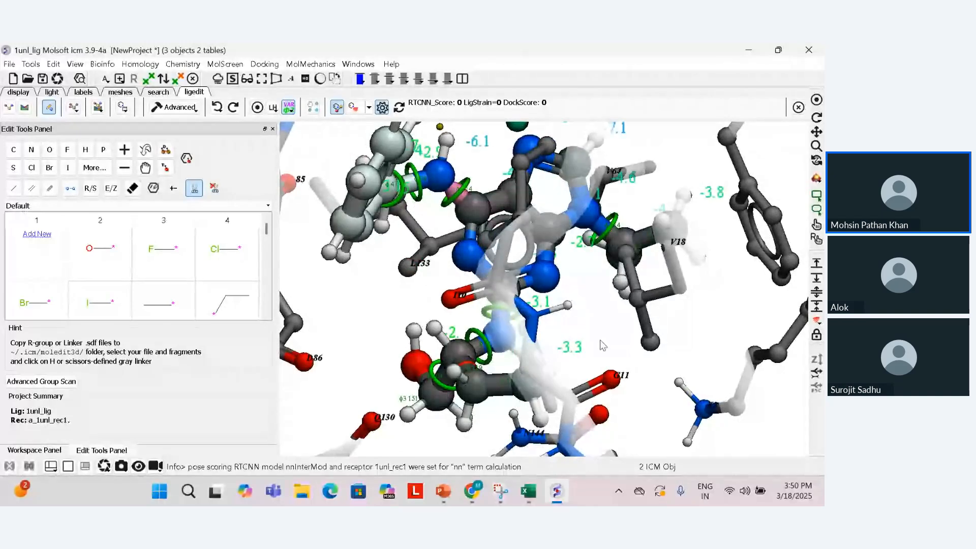
drag(603, 346, 523, 324)
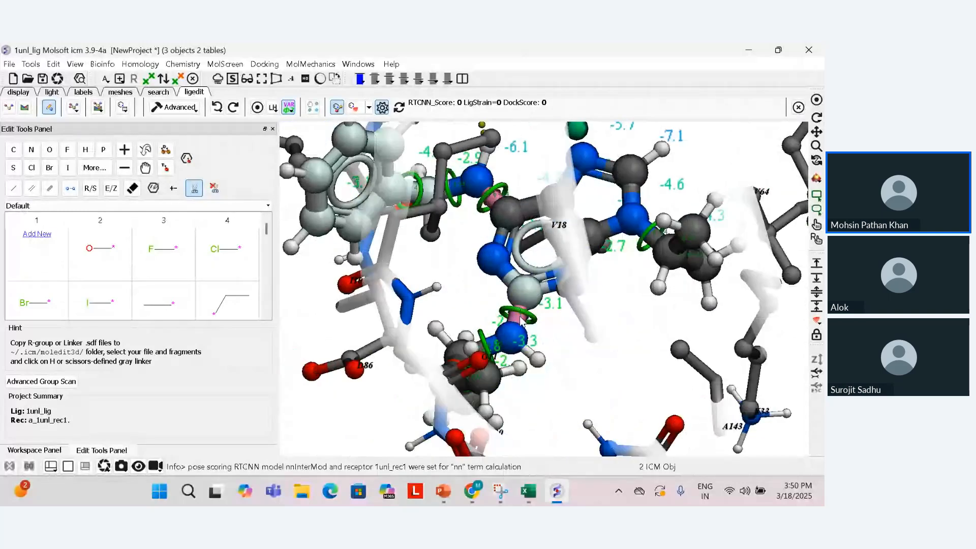
click(654, 238)
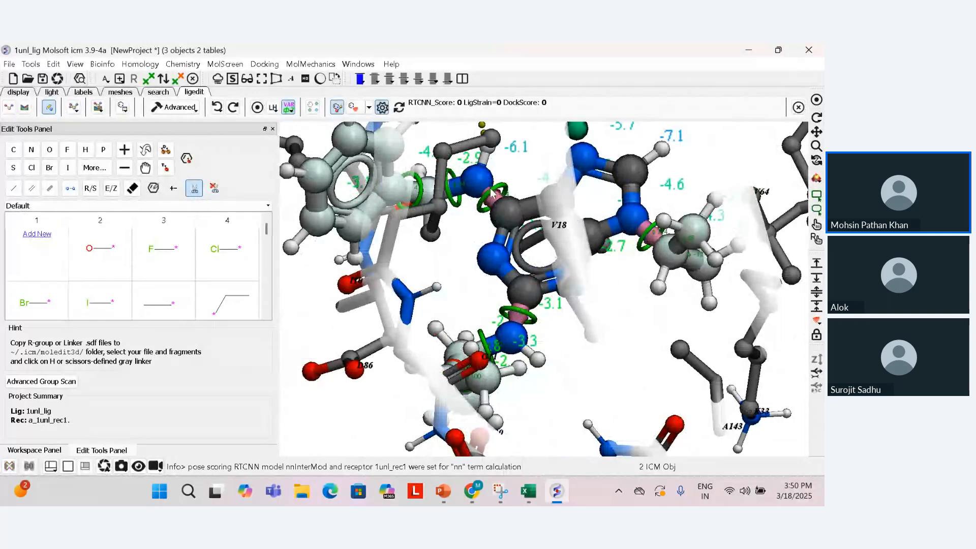
- Open the Find Linker scan for the marked core, review its conformation database settings, and close it without running
click(195, 107)
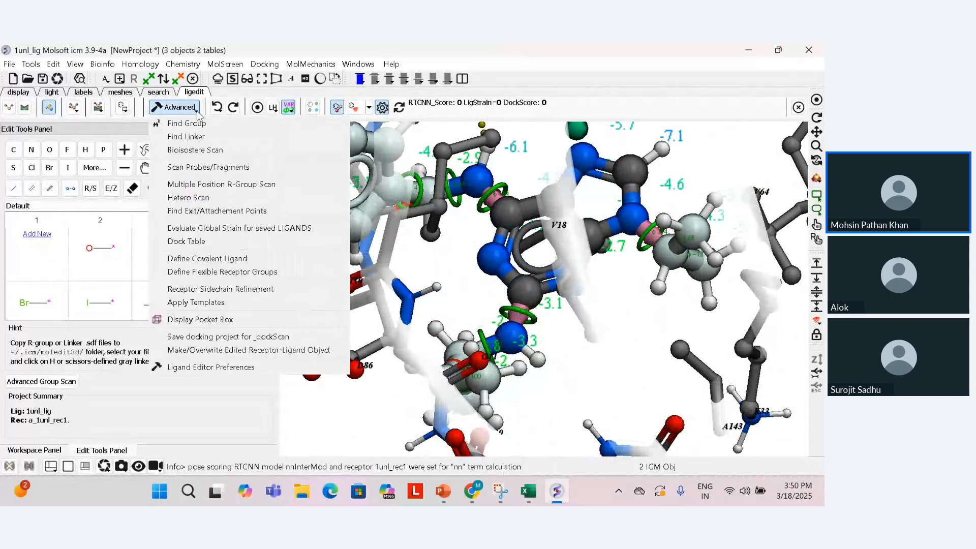
click(204, 136)
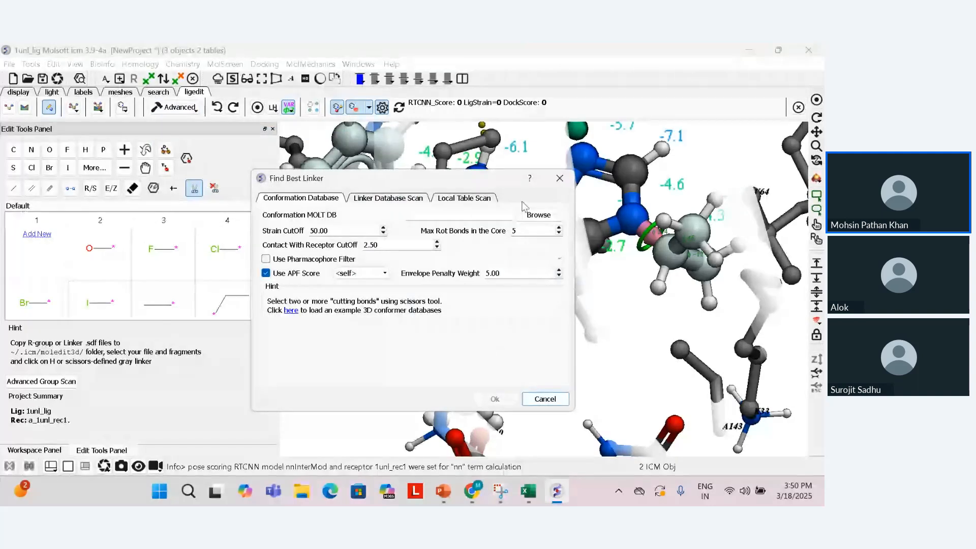
click(560, 178)
click(175, 107)
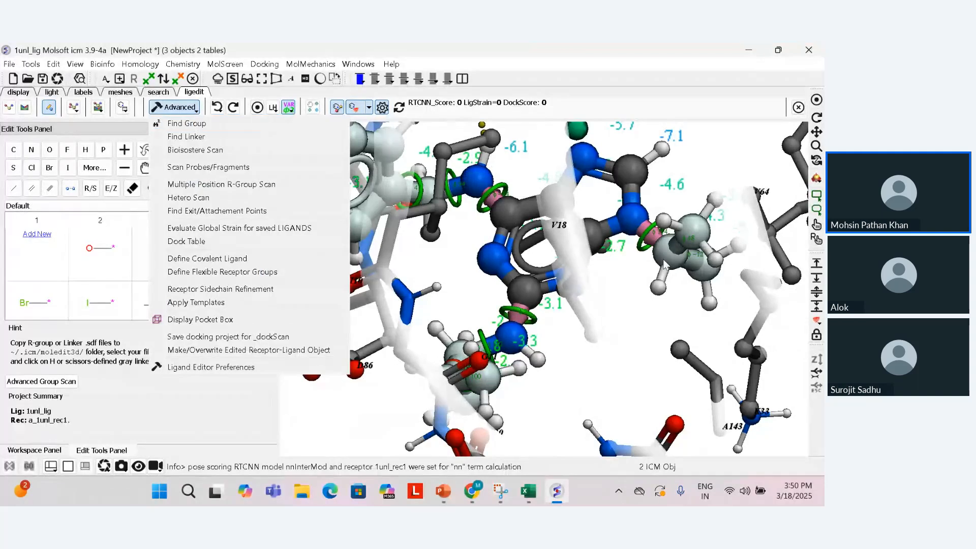
click(663, 342)
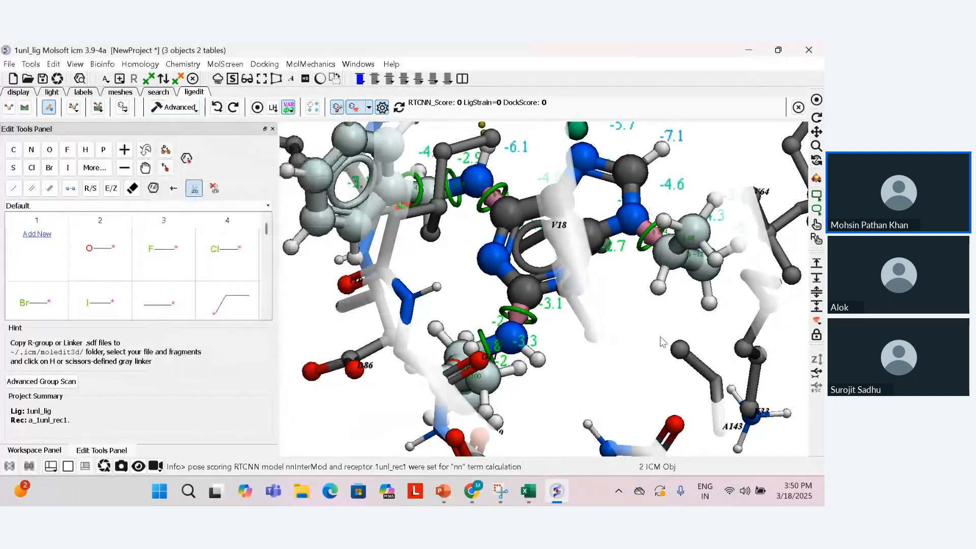
click(178, 107)
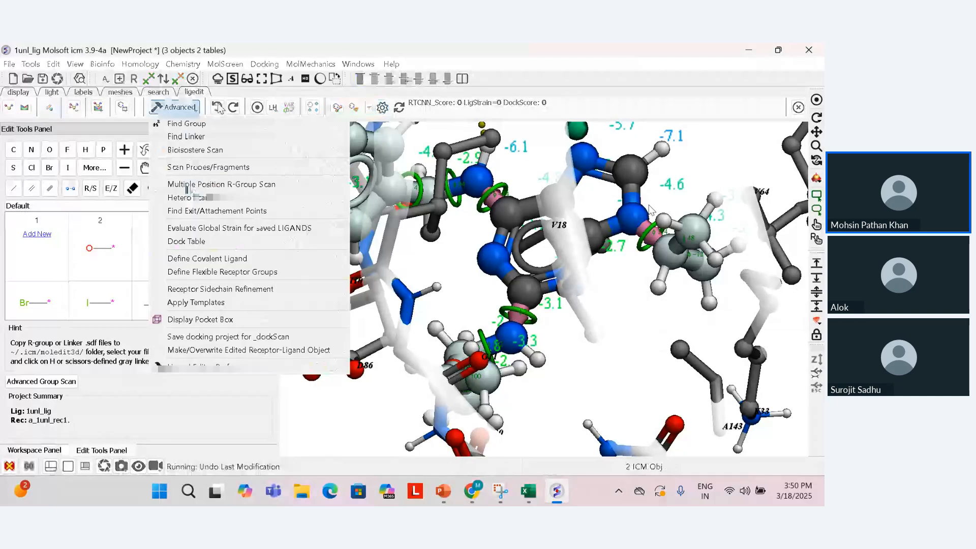
- Undo the core's cutting-bond selection and mark the ligand's ethyl group for replacement by selecting its attaching bond
click(219, 107)
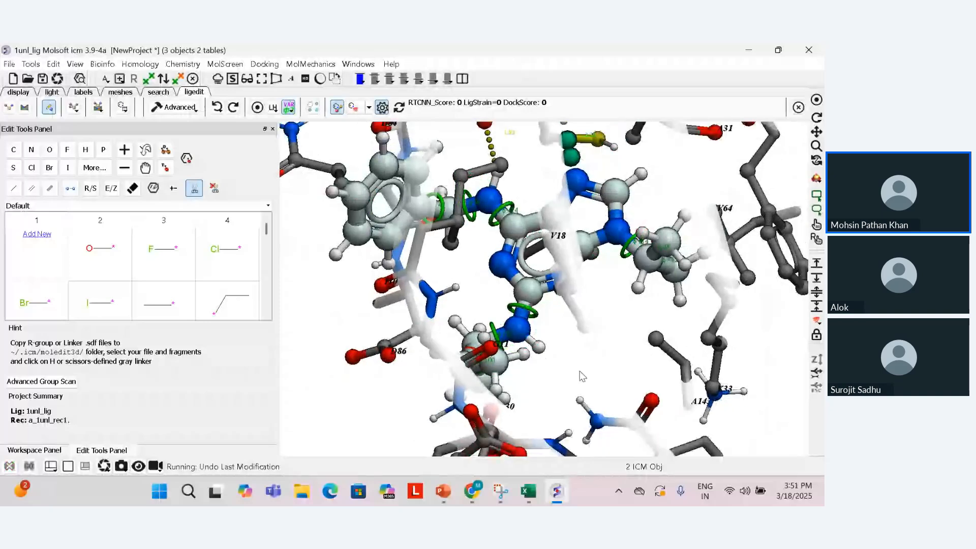
drag(582, 376, 588, 358)
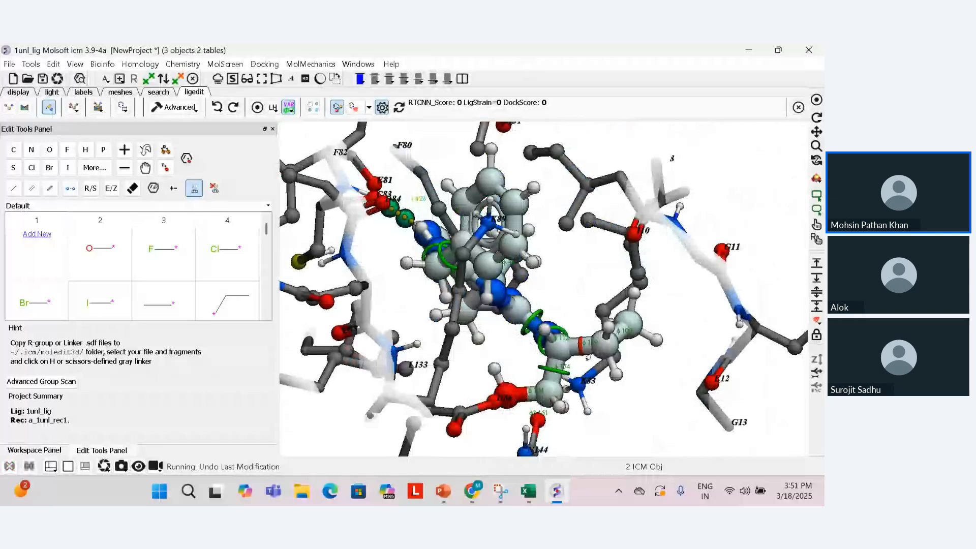
drag(643, 407, 638, 410)
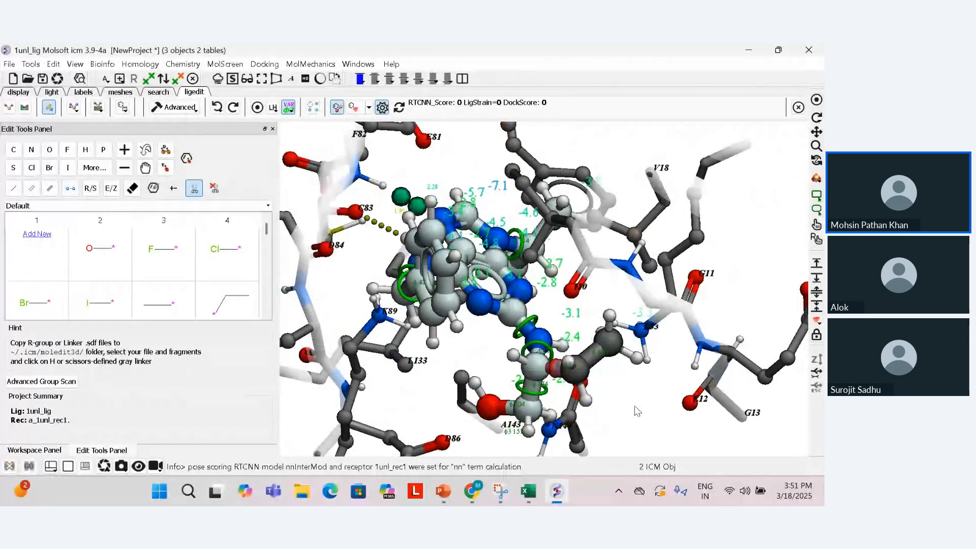
- Run a Bioisostere Scan on the marked ethyl group using the 2D from ChEMBL Activity database
click(174, 107)
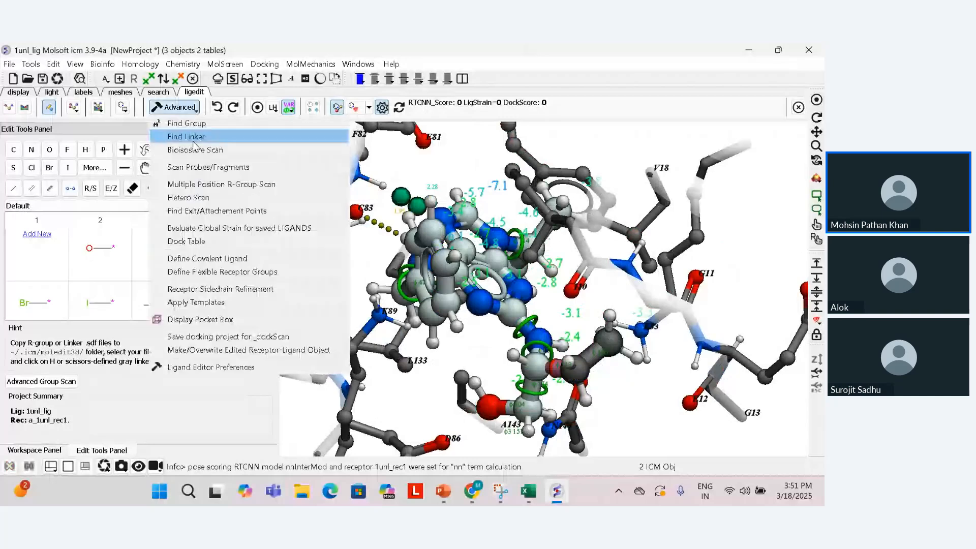
click(195, 149)
click(336, 242)
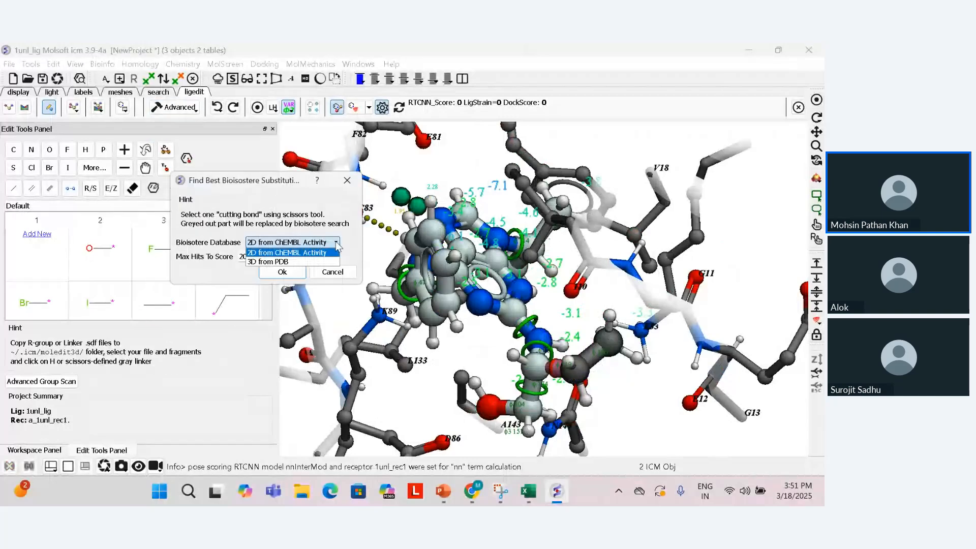
click(293, 253)
click(282, 272)
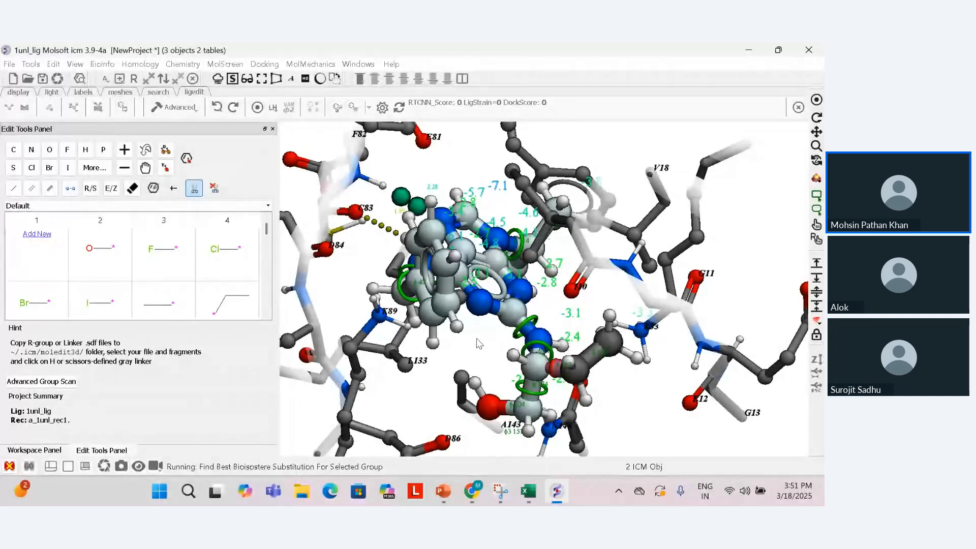
- Close the terminal to enlarge the modifiersTab results table and browse the replacement groups in its group column
click(272, 130)
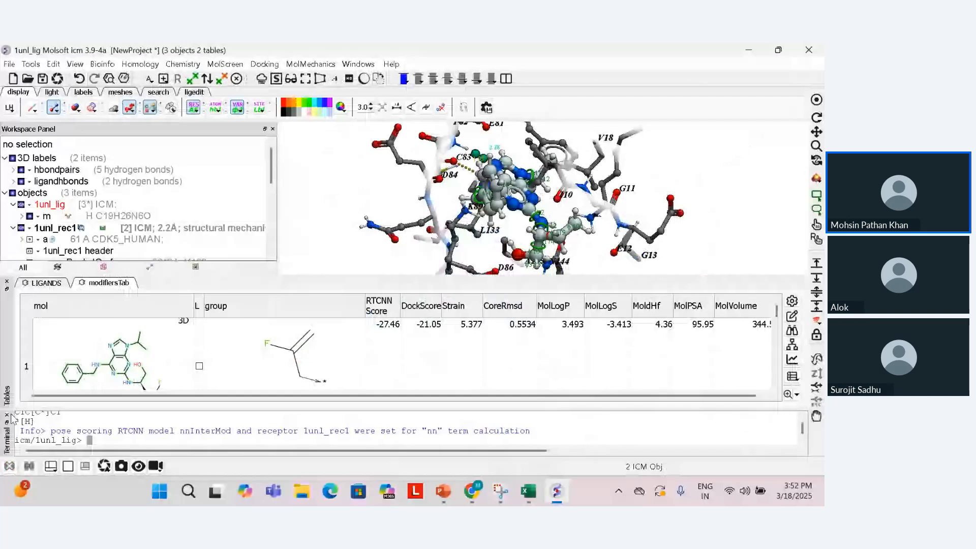
click(7, 415)
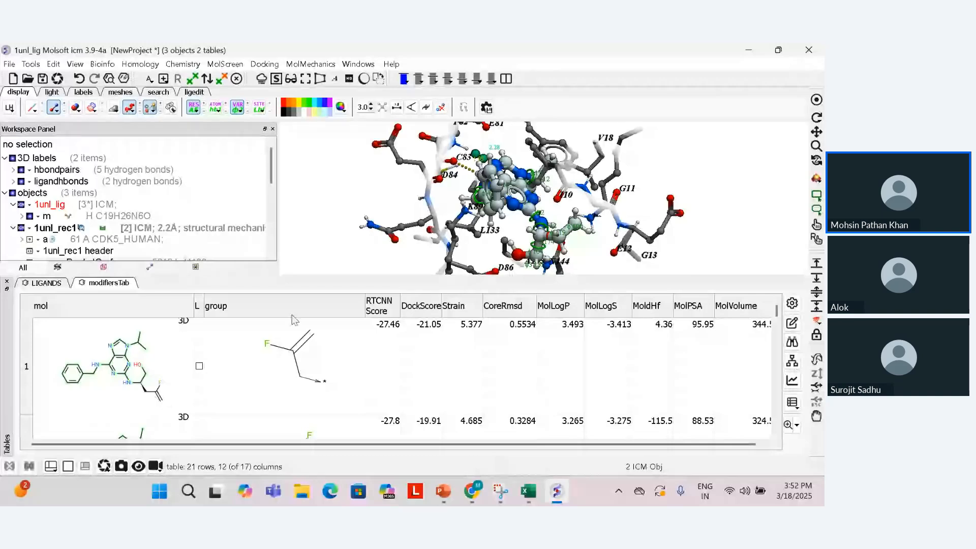
click(261, 309)
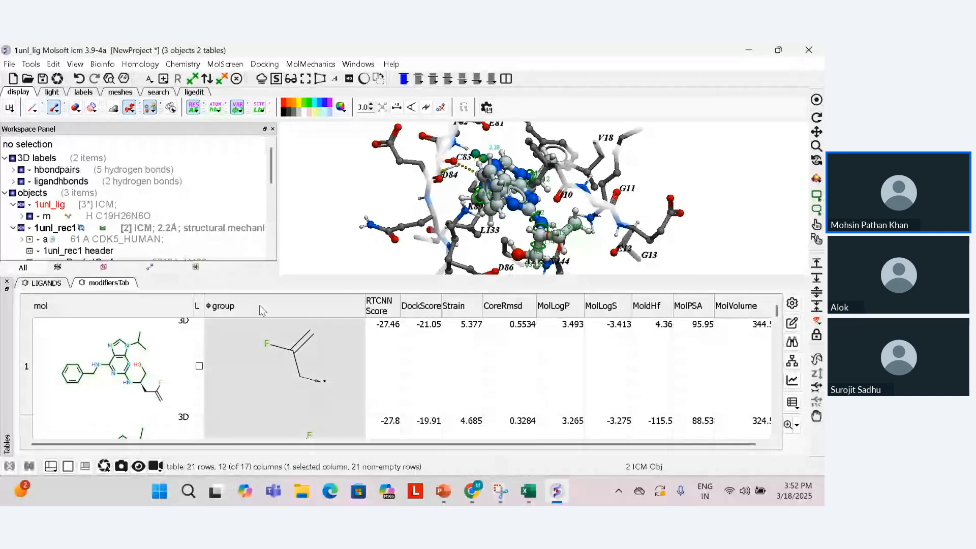
scroll(752, 336, down, 4)
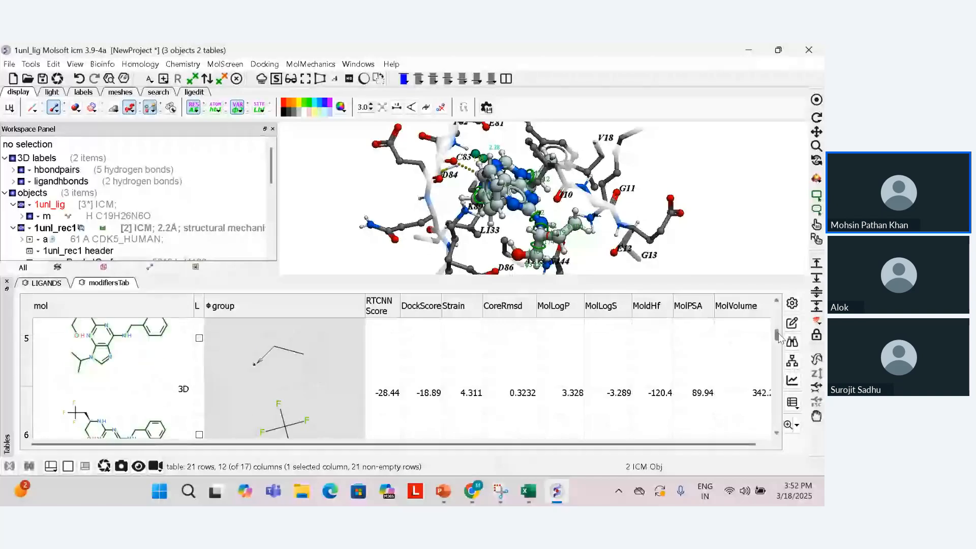
scroll(779, 337, up, 1)
drag(780, 338, 787, 311)
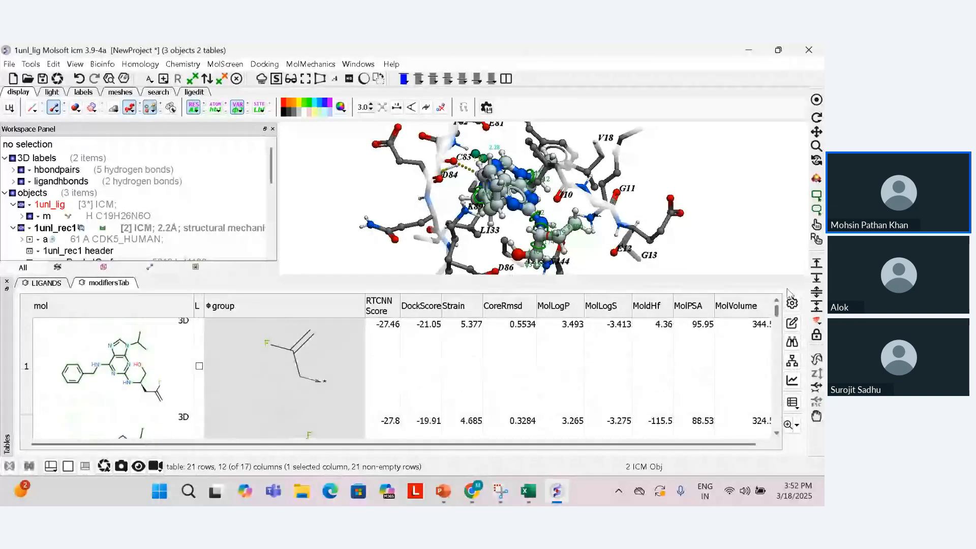
- Sort the modifiersTab results by RTCNN Score in ascending order
click(380, 305)
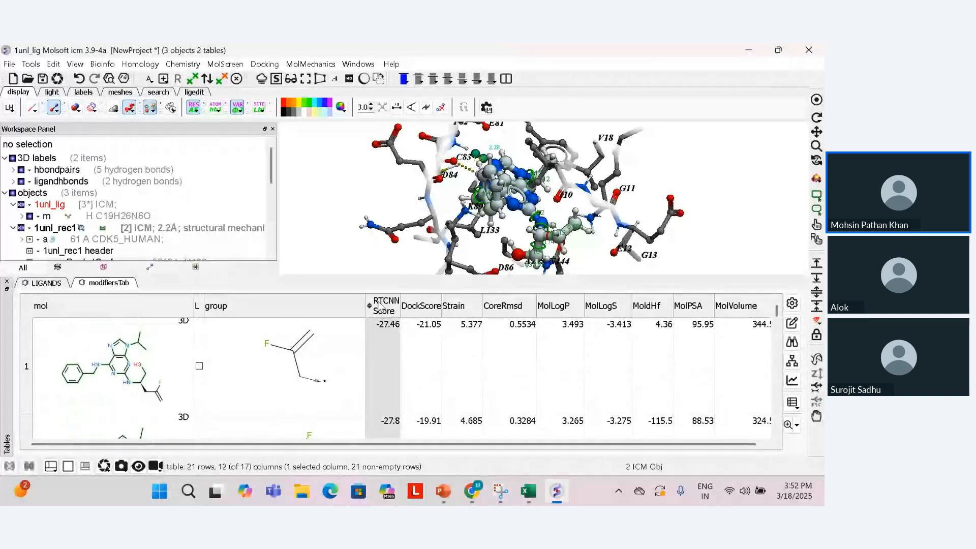
click(380, 306)
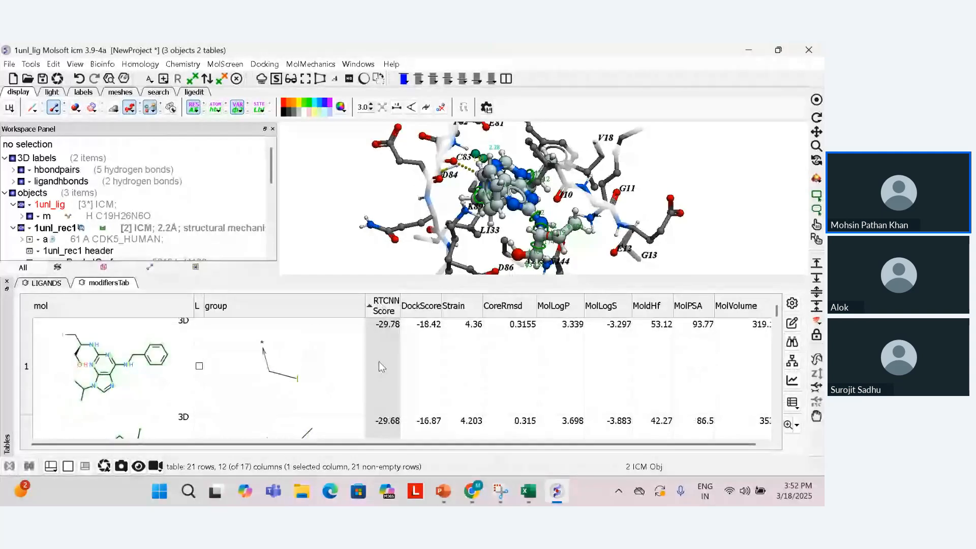
click(380, 366)
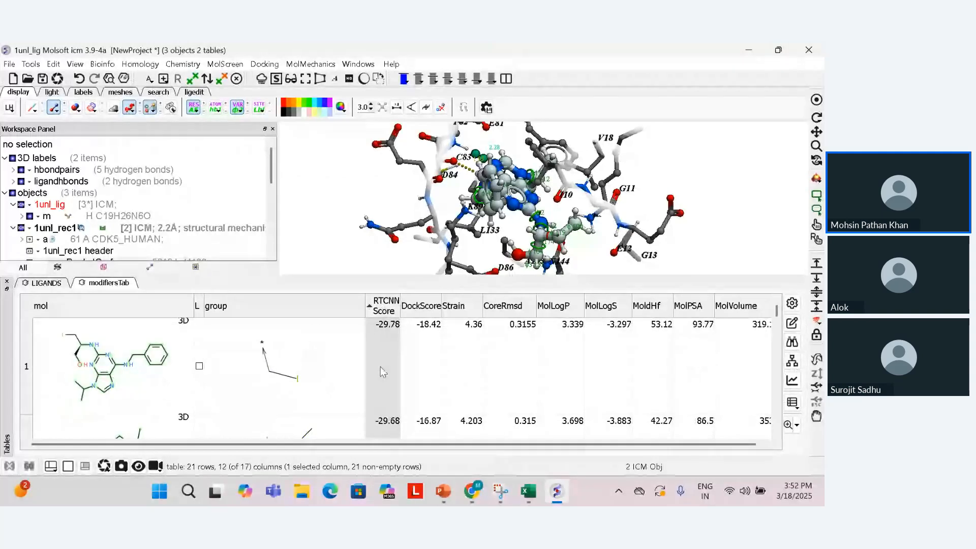
- Display several scan hits in the binding pocket, including the hydrogen, cyclopropyl and trifluoromethyl replacements, for comparison with the original ligand
click(199, 371)
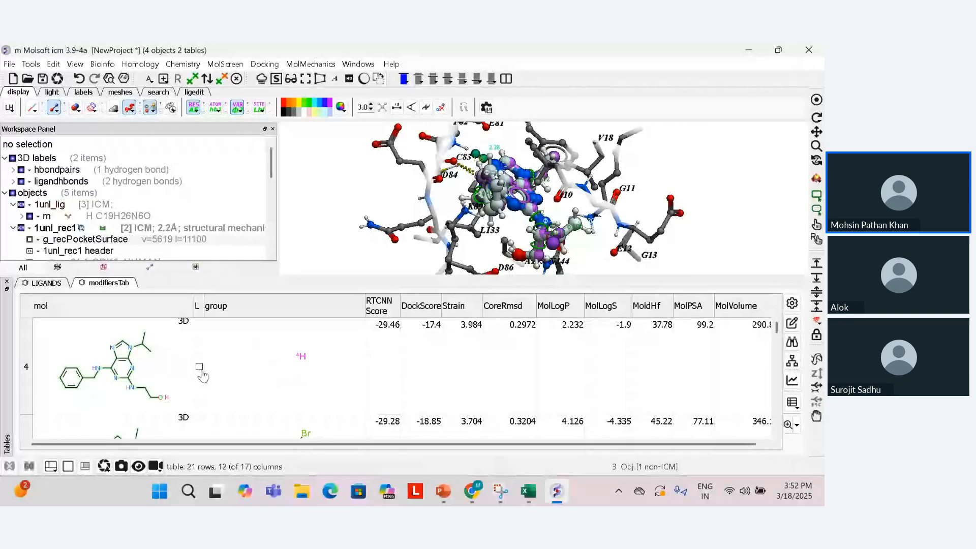
click(200, 367)
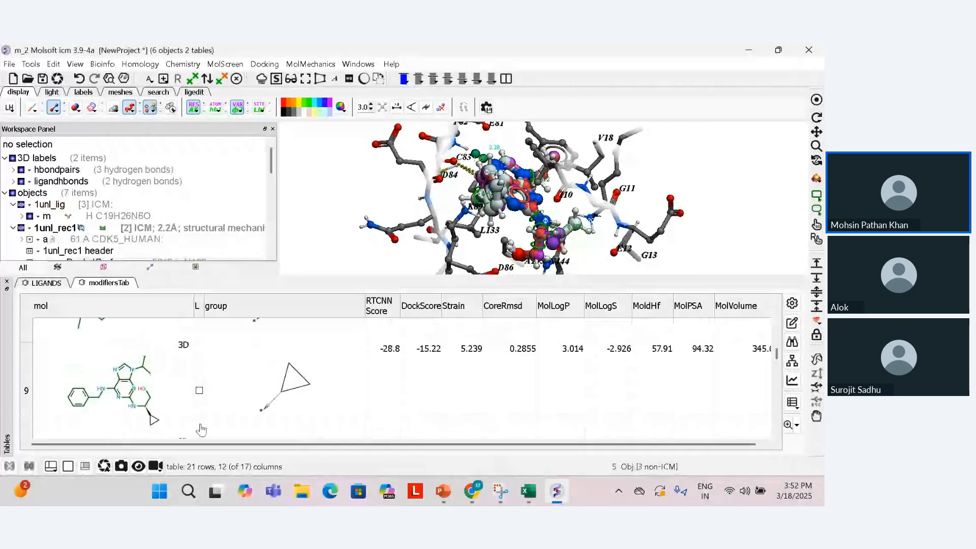
click(199, 390)
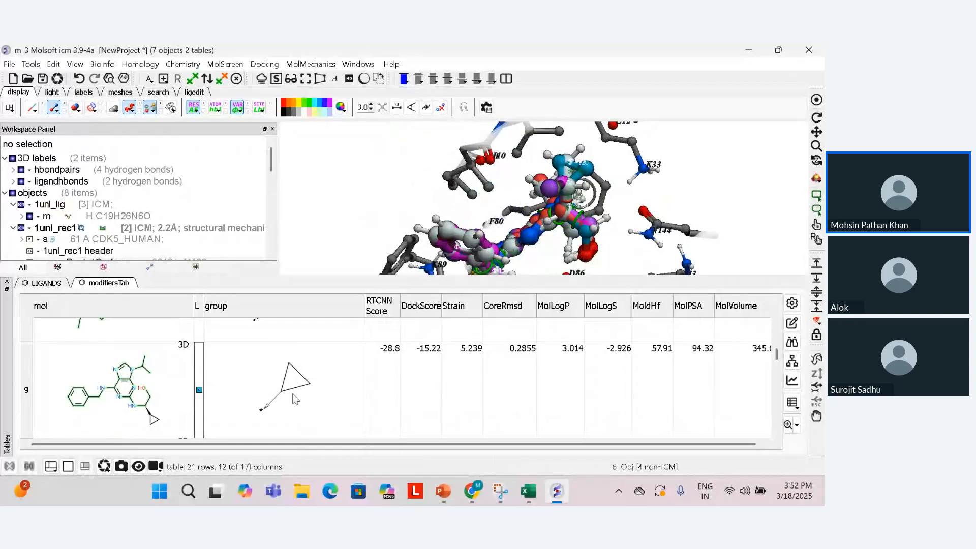
scroll(295, 399, down, 9)
click(198, 392)
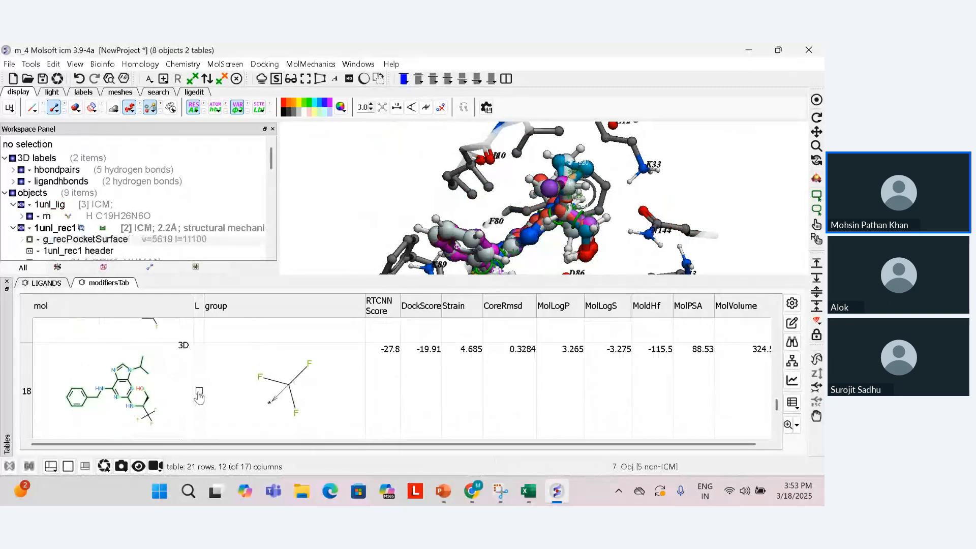
click(199, 395)
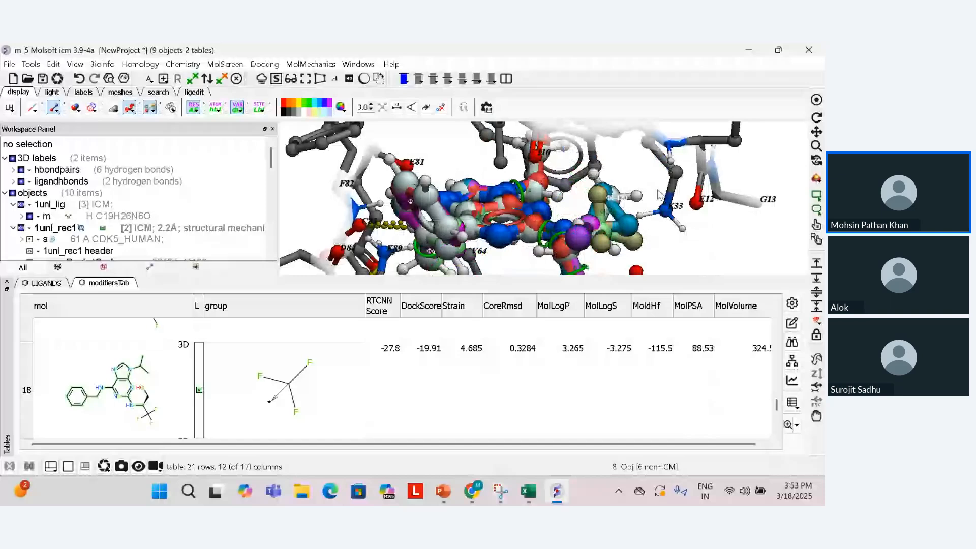
- Store the current ligand with its scores in the LIGANDS table and bring the new entry into view
drag(658, 190, 662, 216)
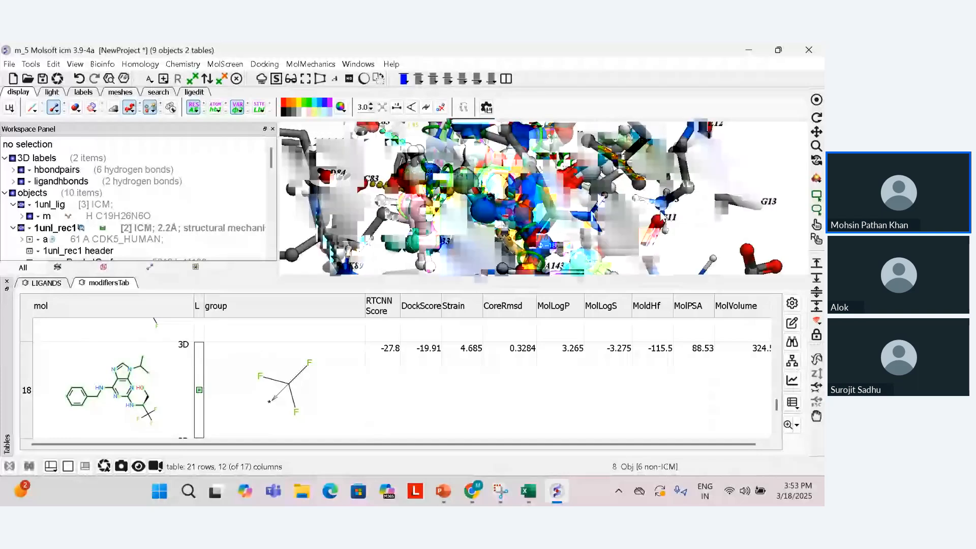
click(28, 373)
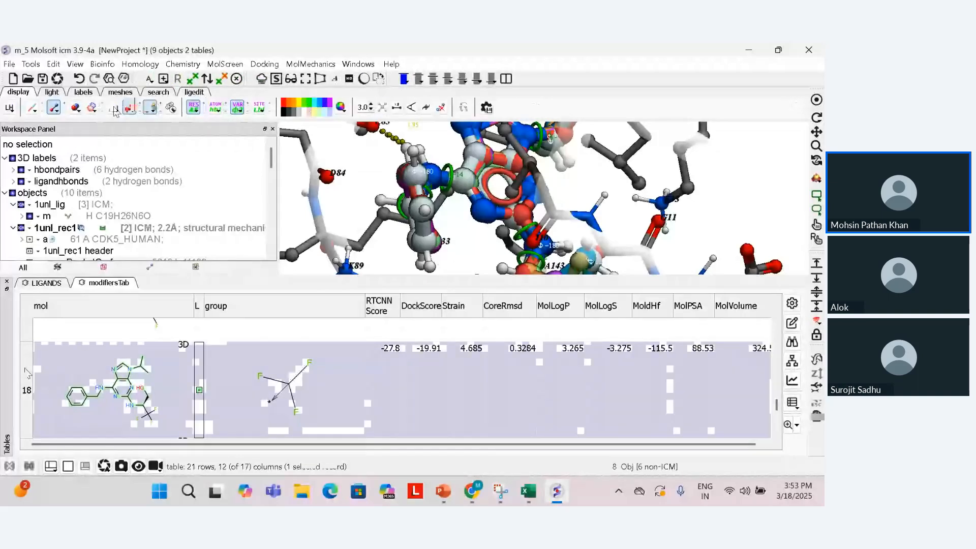
click(116, 111)
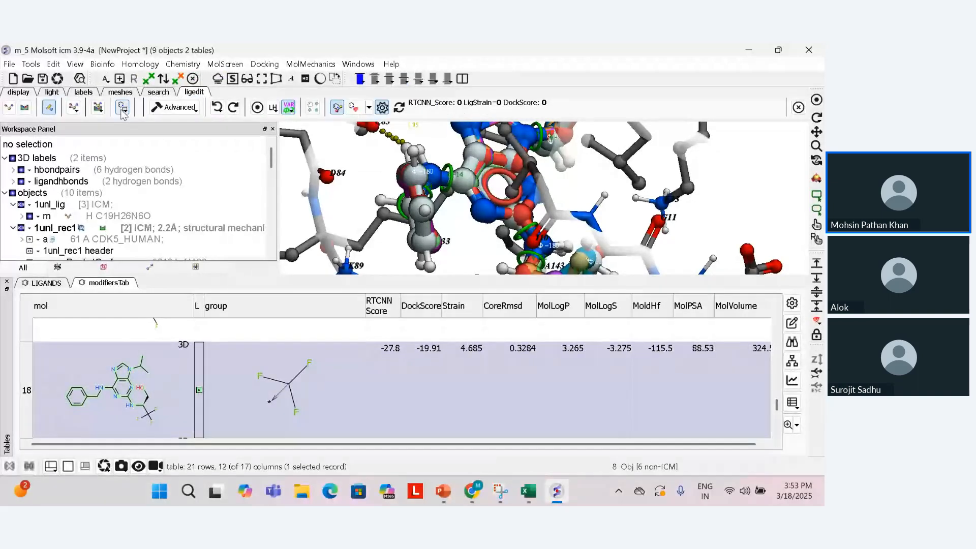
click(121, 111)
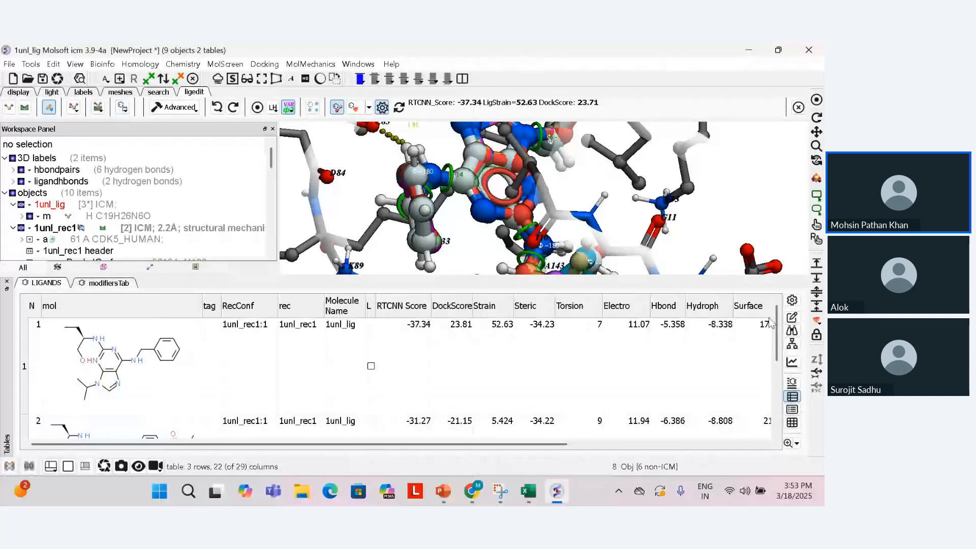
drag(776, 325, 778, 415)
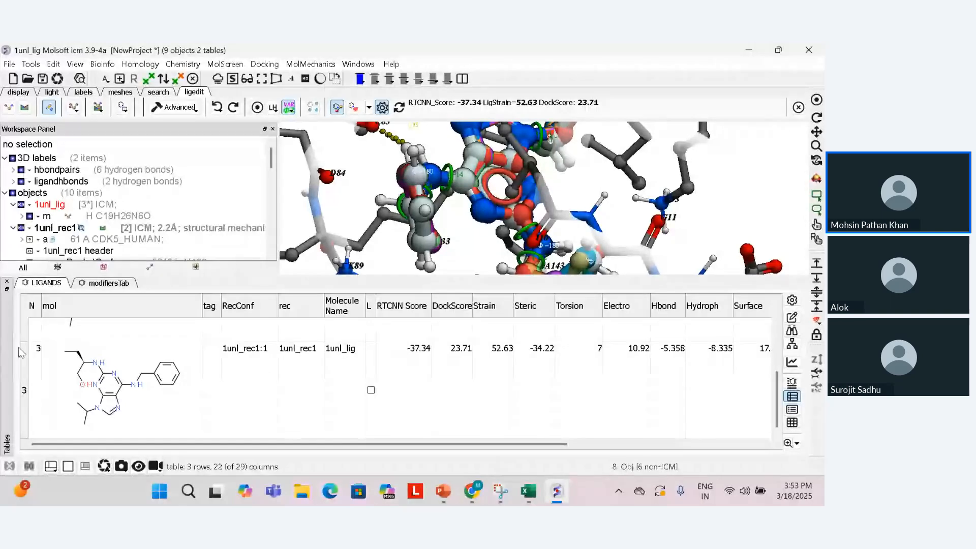
click(174, 108)
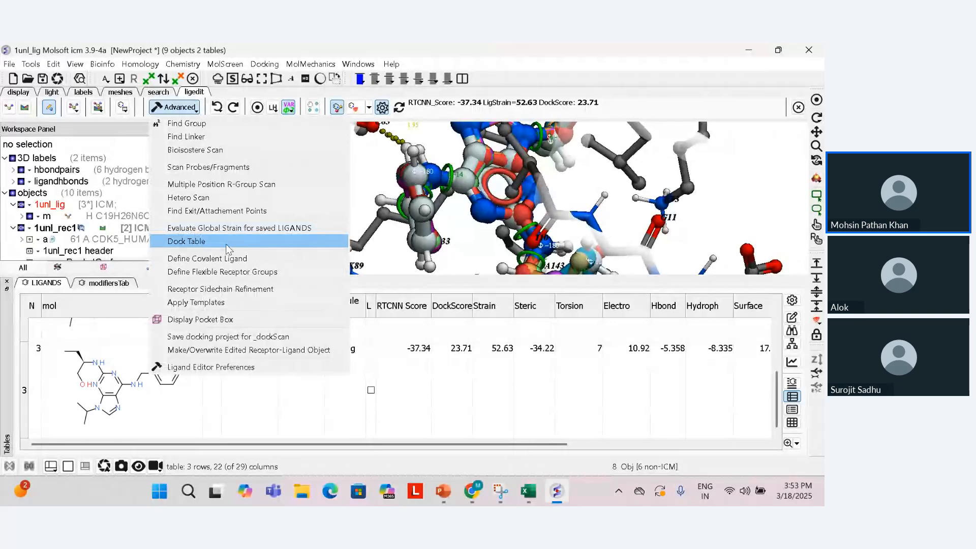
click(359, 167)
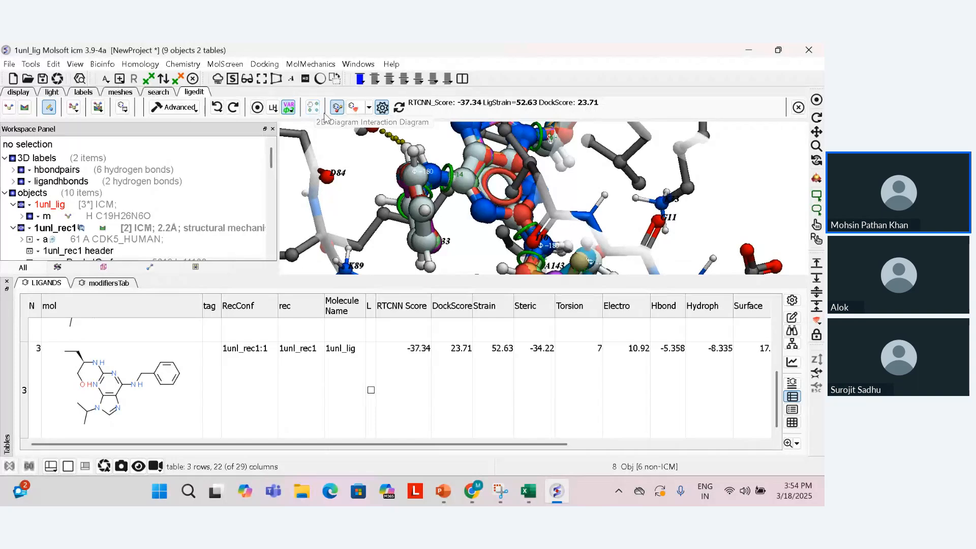
- Enlarge the 3D view of the binding pocket and undo the last ligand edit
scroll(479, 273, down, 2)
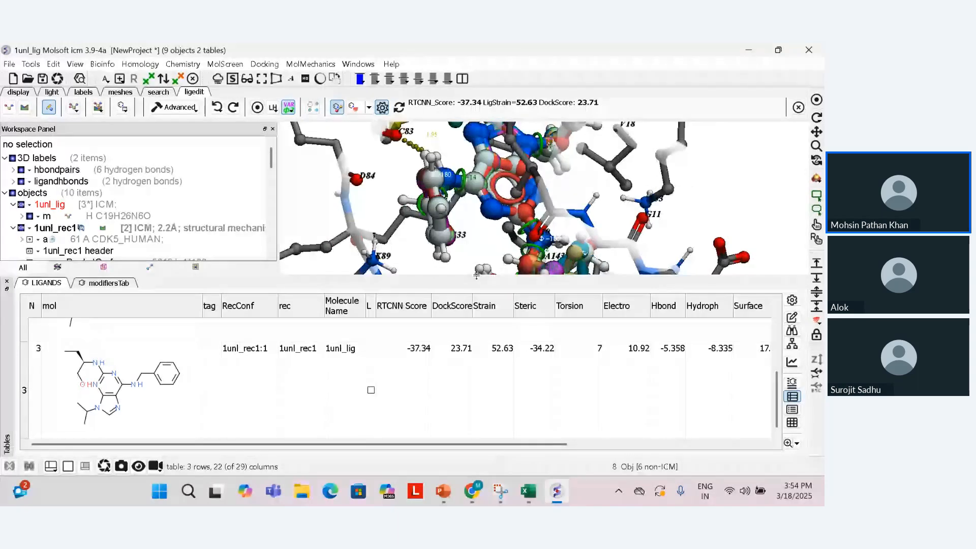
drag(477, 275, 496, 365)
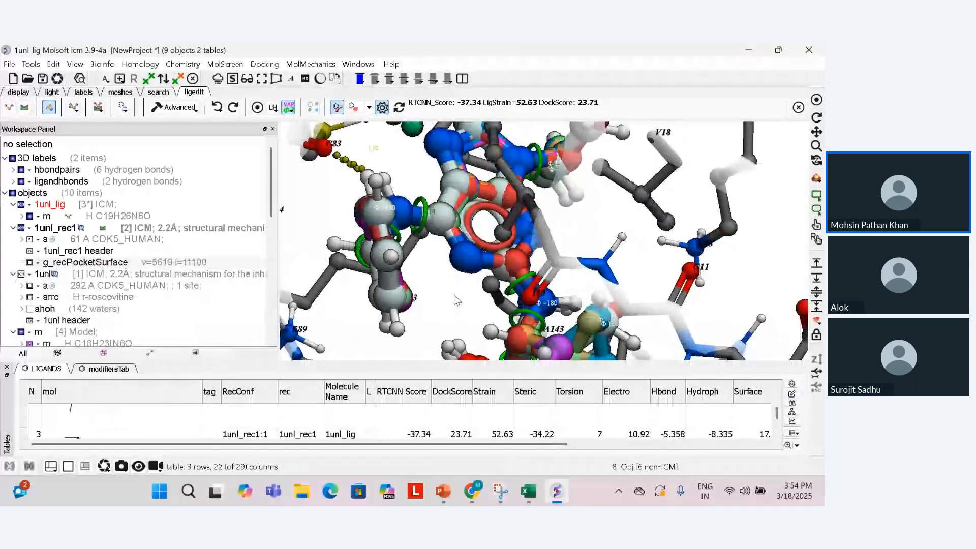
scroll(456, 300, down, 1)
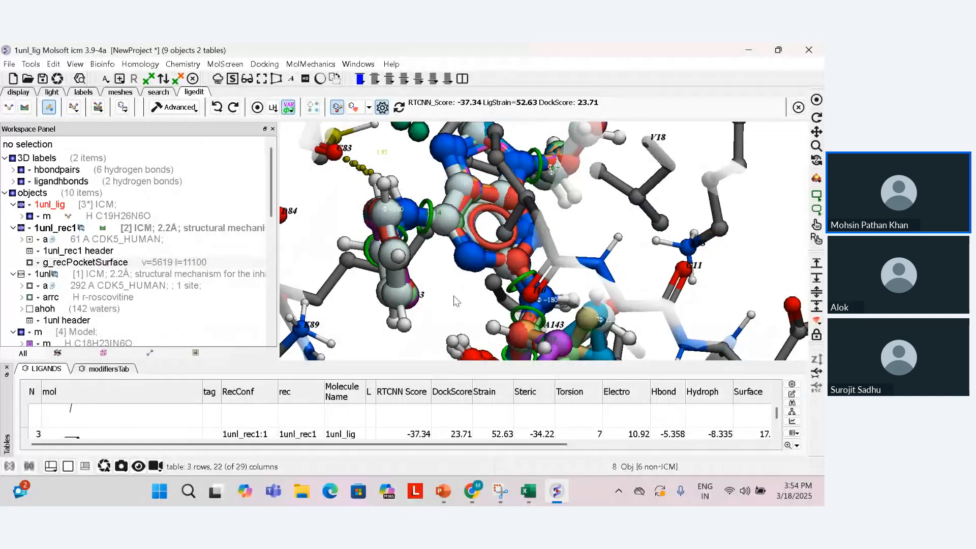
drag(454, 297, 464, 289)
middle_drag(462, 284, 454, 268)
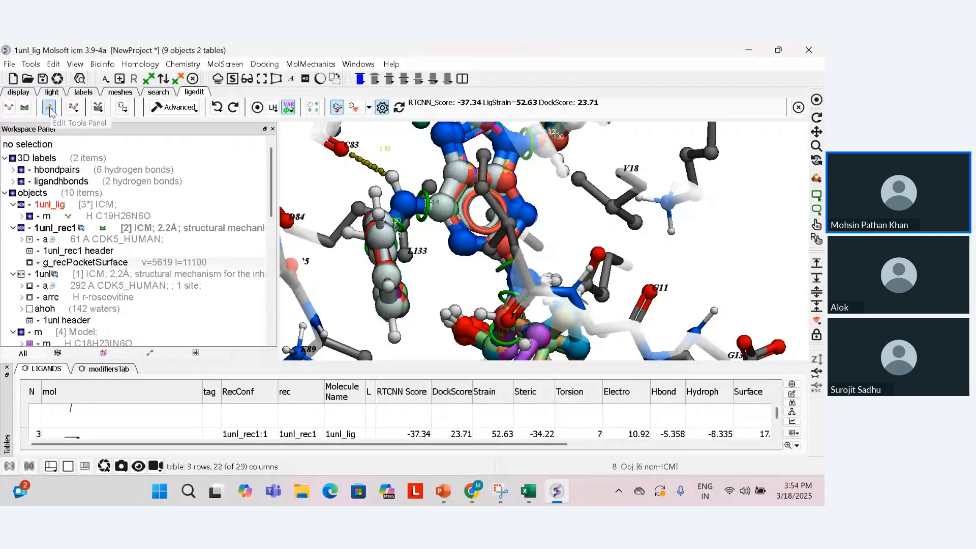
click(217, 108)
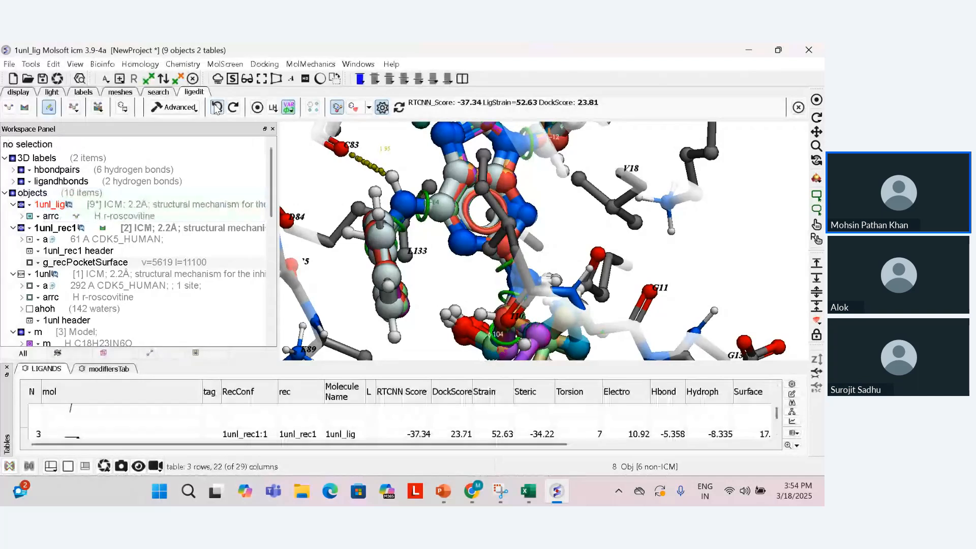
- Toggle individual hits from the modifiersTab results in the pocket, removing the fluoromethyl analogue, and enlarge the 3D view again
click(115, 370)
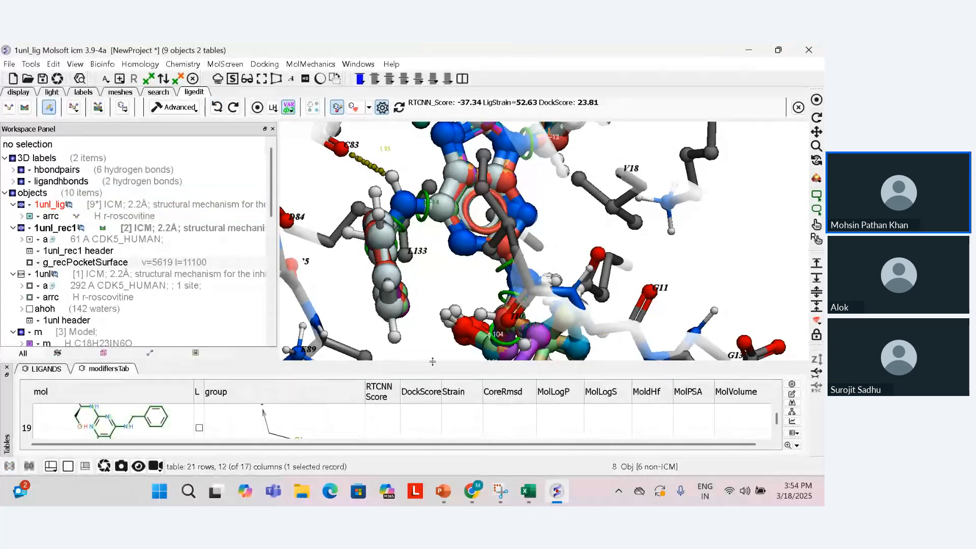
drag(348, 361, 348, 219)
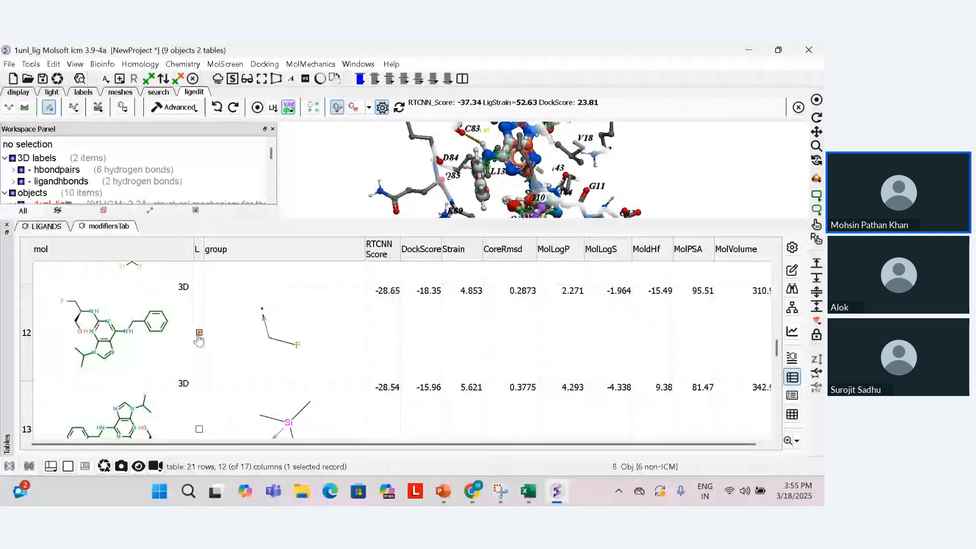
click(199, 334)
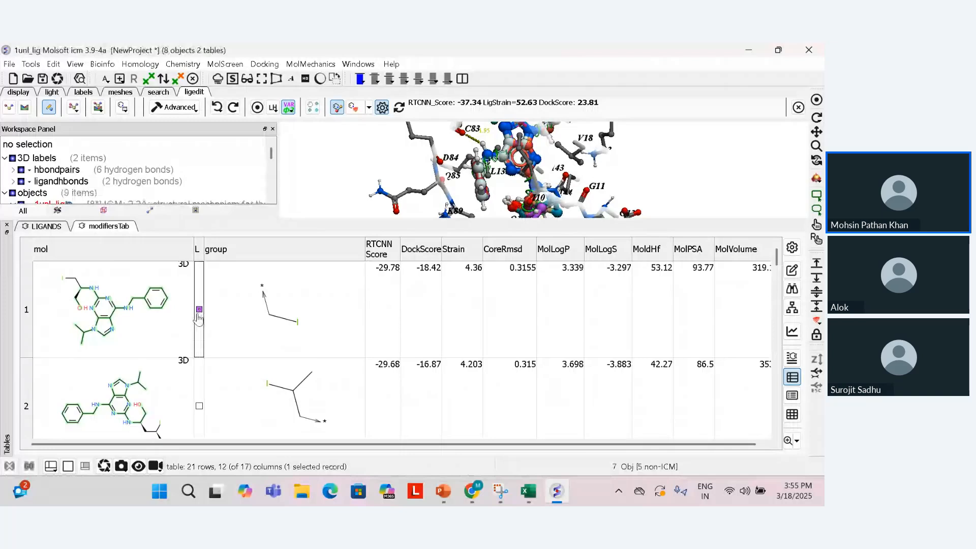
click(199, 310)
scroll(200, 356, down, 6)
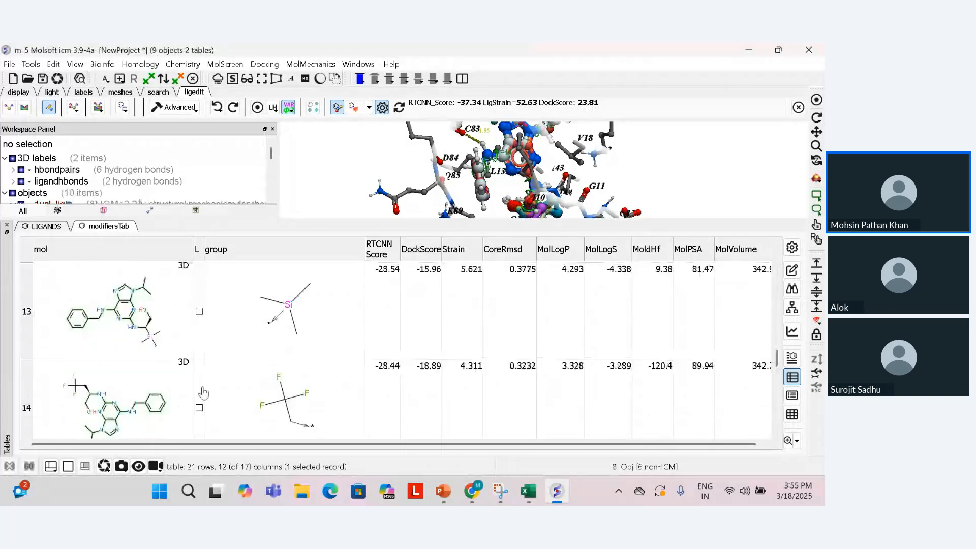
scroll(203, 392, up, 3)
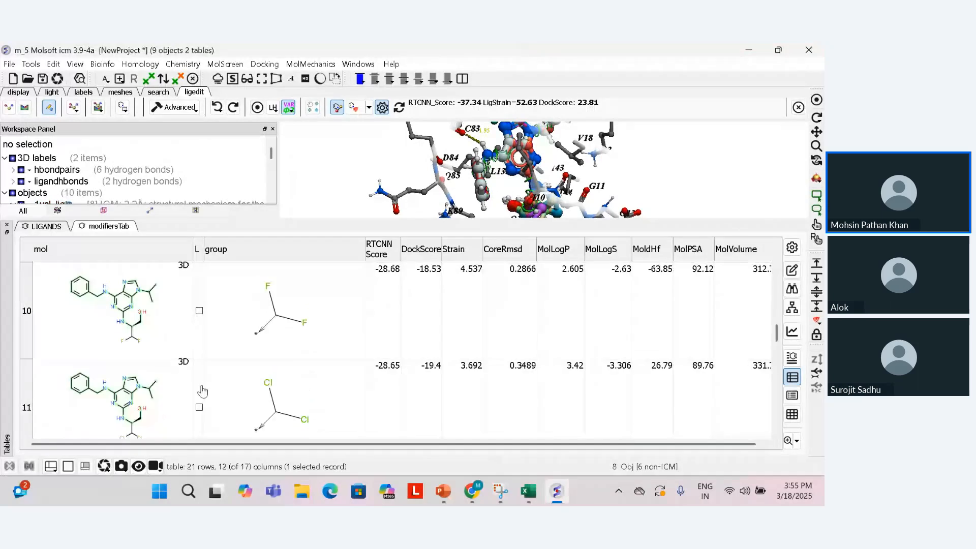
scroll(203, 392, down, 2)
click(199, 358)
drag(331, 219, 331, 362)
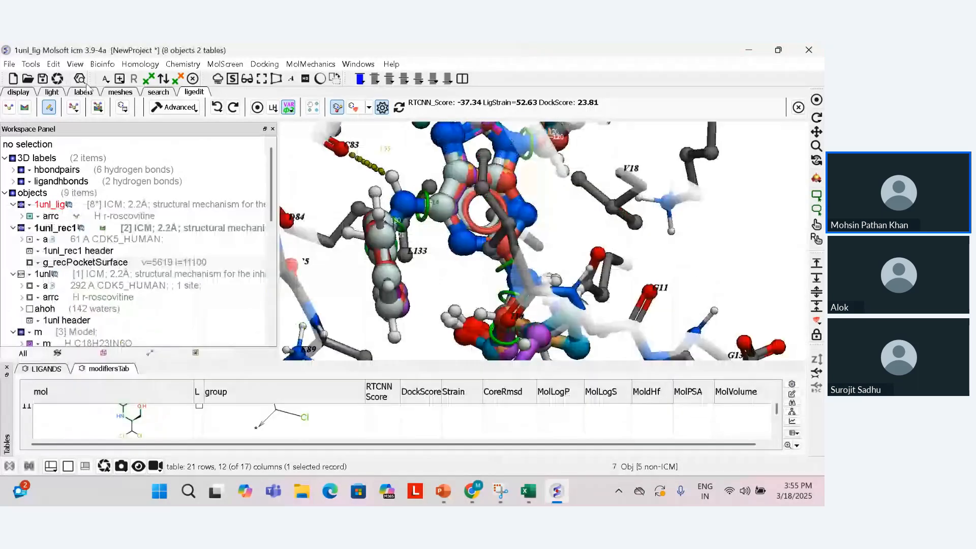
- Add a chlorine at the para position of the benzyl ring in the 2D molecule editor and apply it to the 3D ligand
click(49, 108)
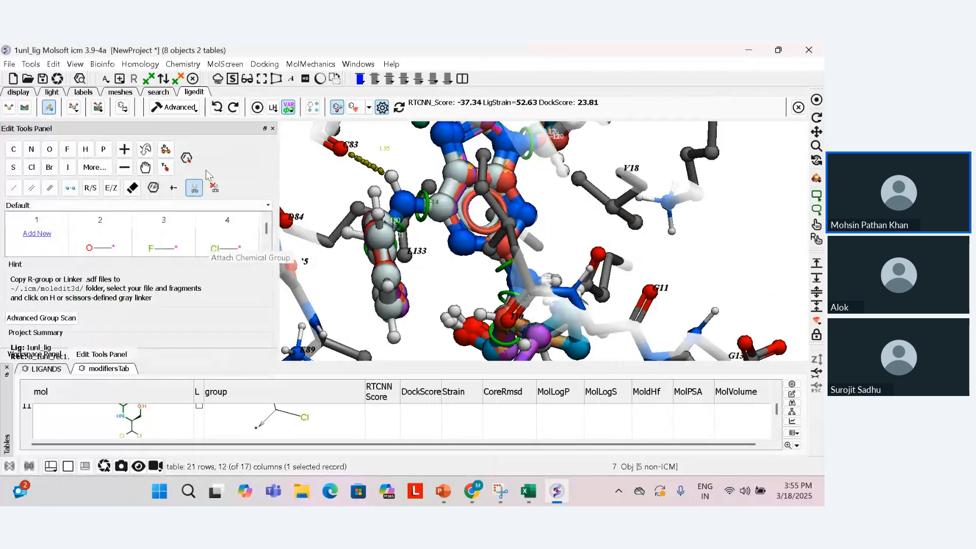
click(154, 192)
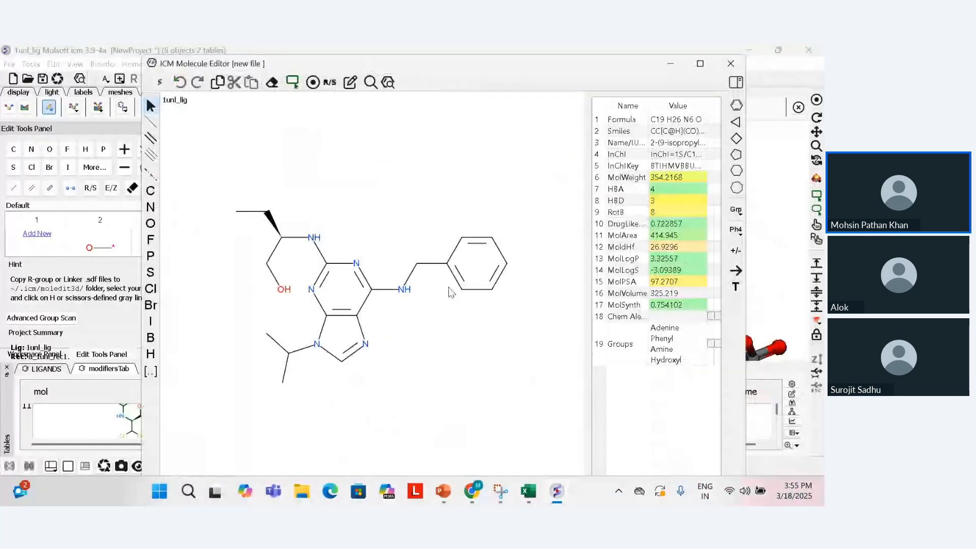
click(151, 123)
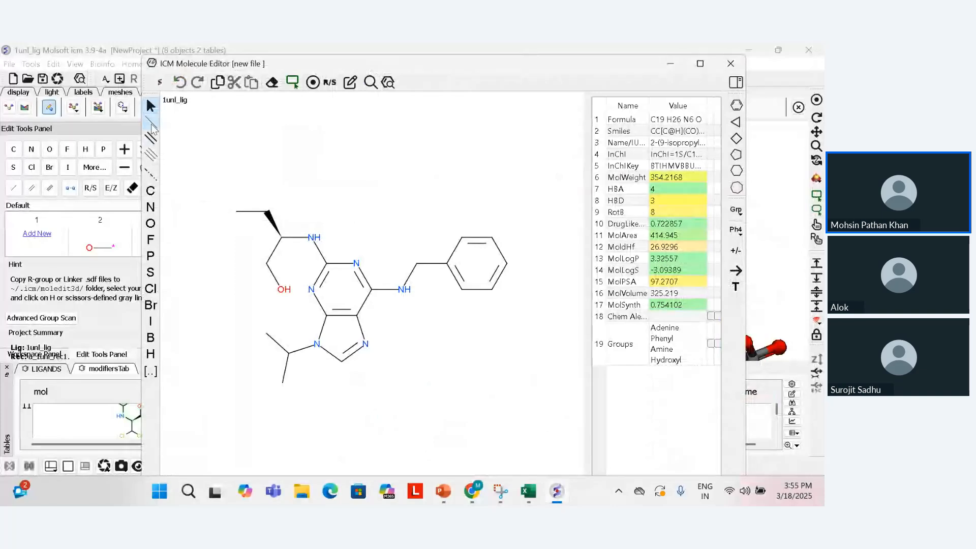
click(506, 263)
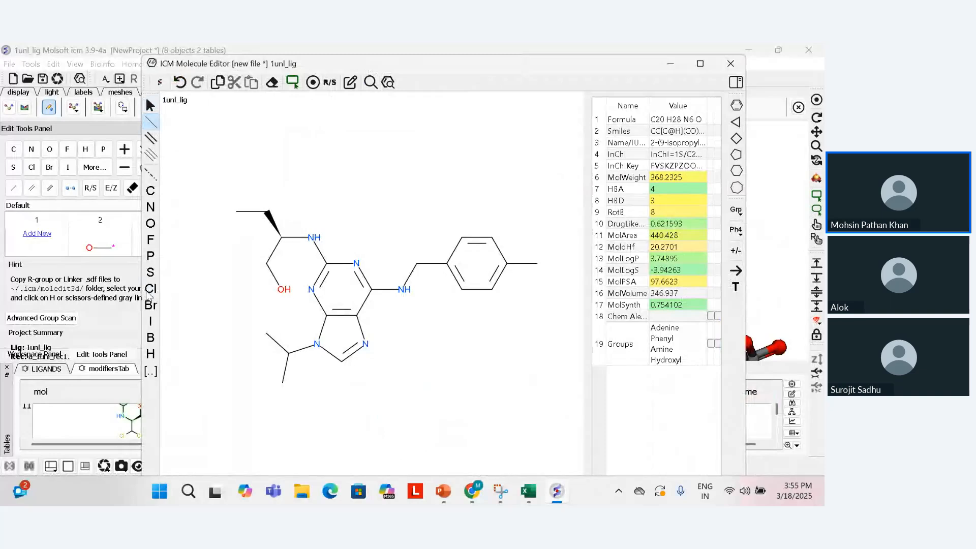
click(150, 291)
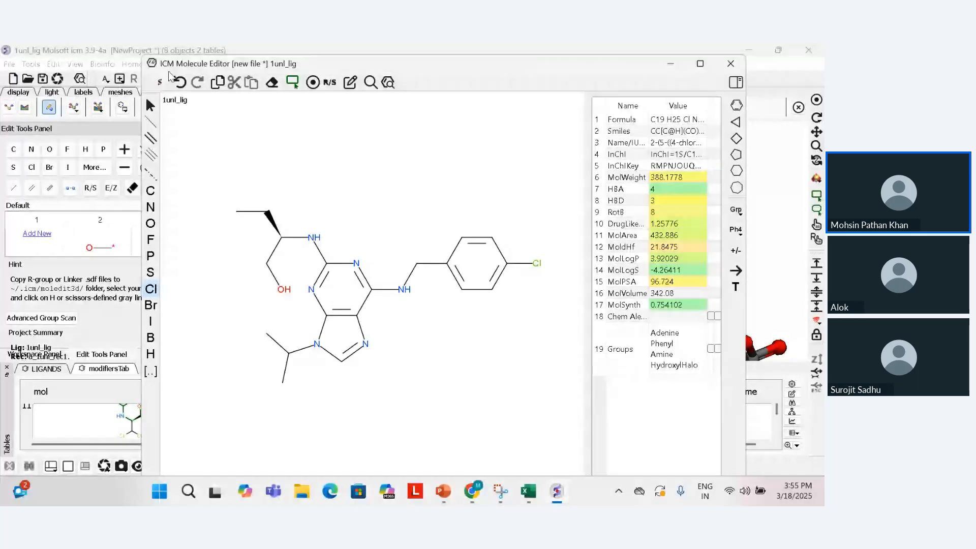
click(161, 82)
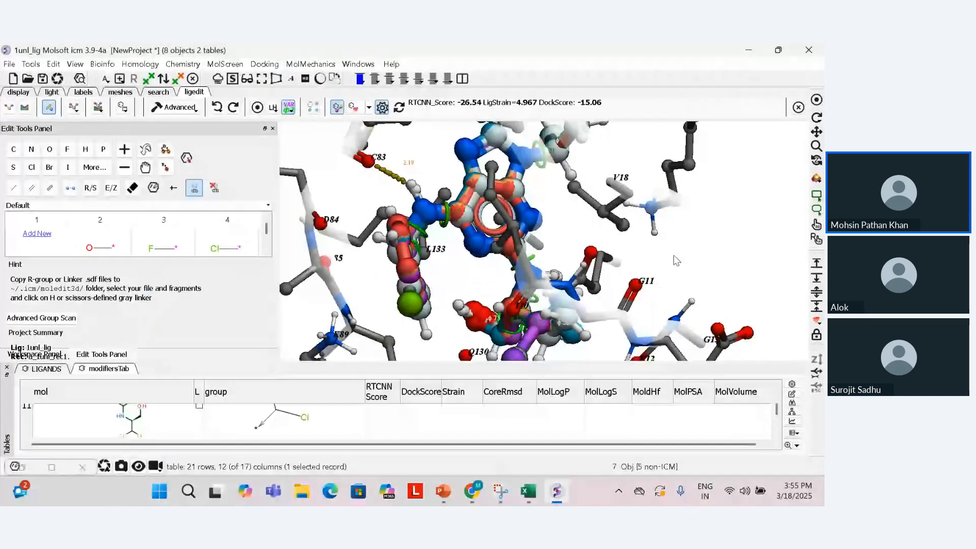
- Recalculate the scores of the chlorinated ligand and inspect its pose in the binding pocket
drag(676, 260, 358, 312)
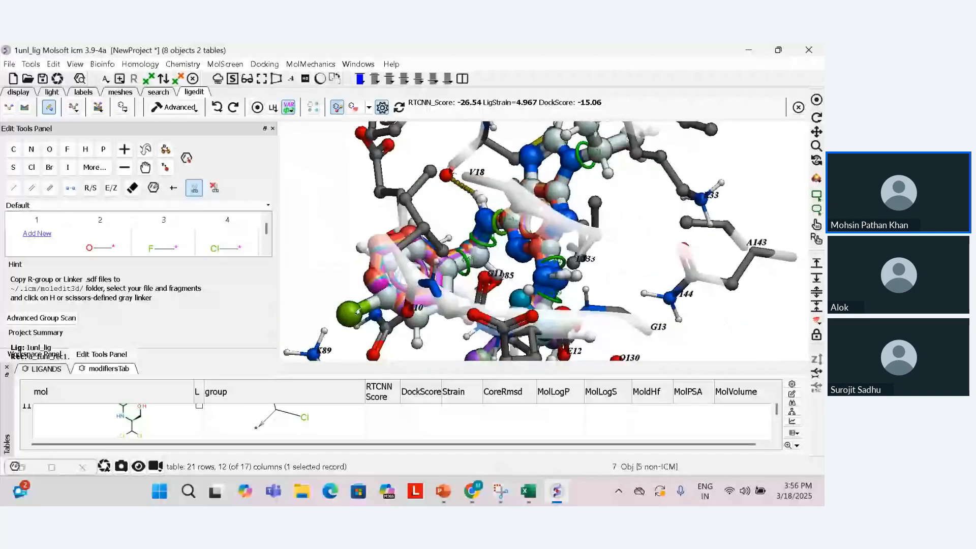
click(400, 107)
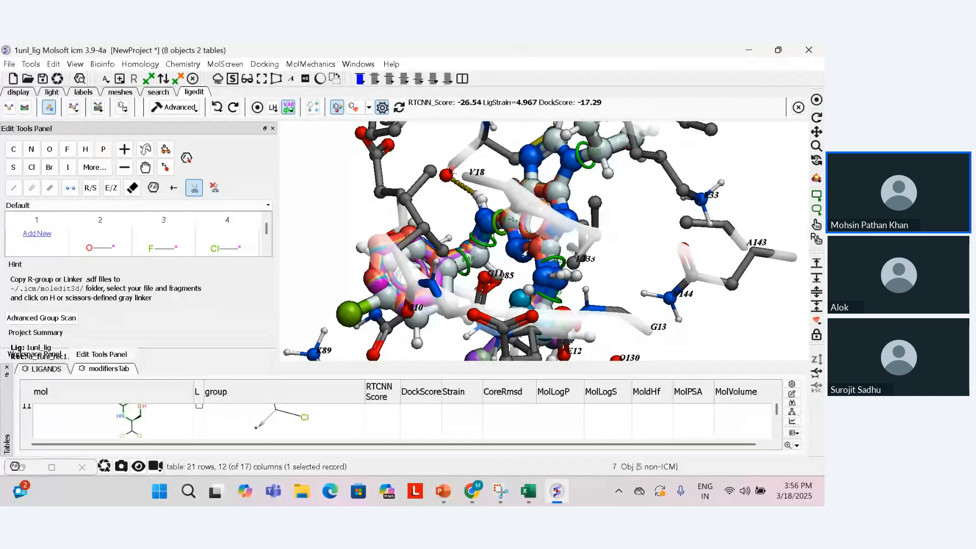
scroll(596, 245, up, 2)
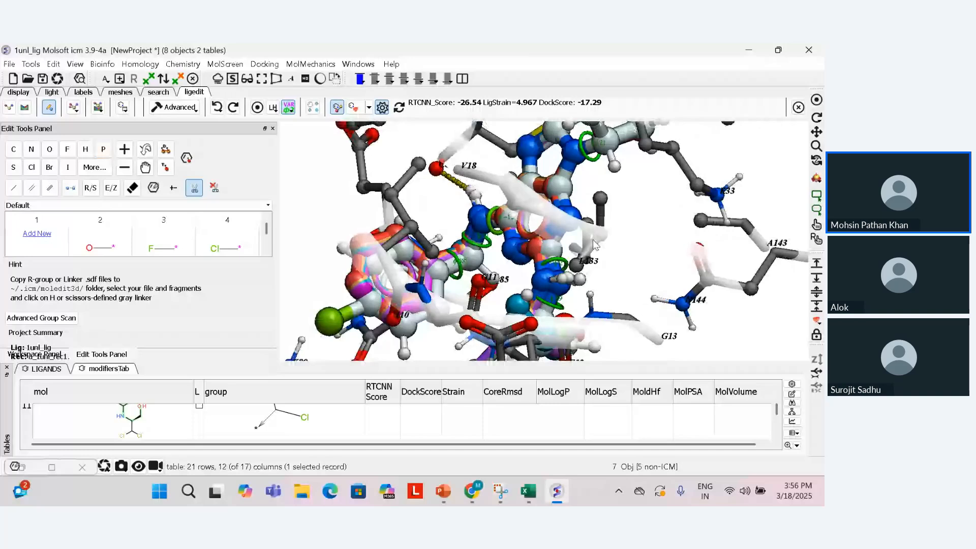
scroll(621, 238, down, 1)
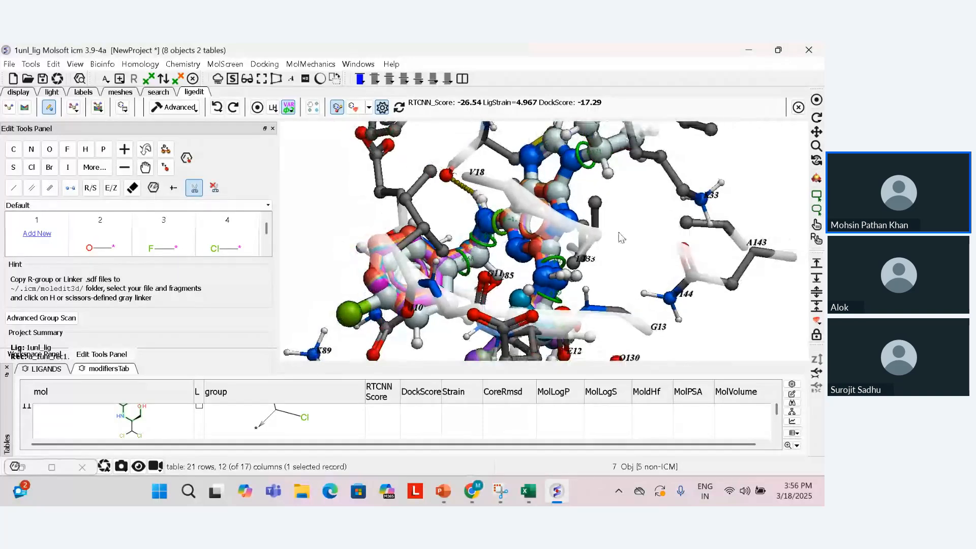
drag(621, 238, 585, 214)
- Close the Edit Tools Panel and narrow the Workspace Panel to widen the 3D view
click(272, 129)
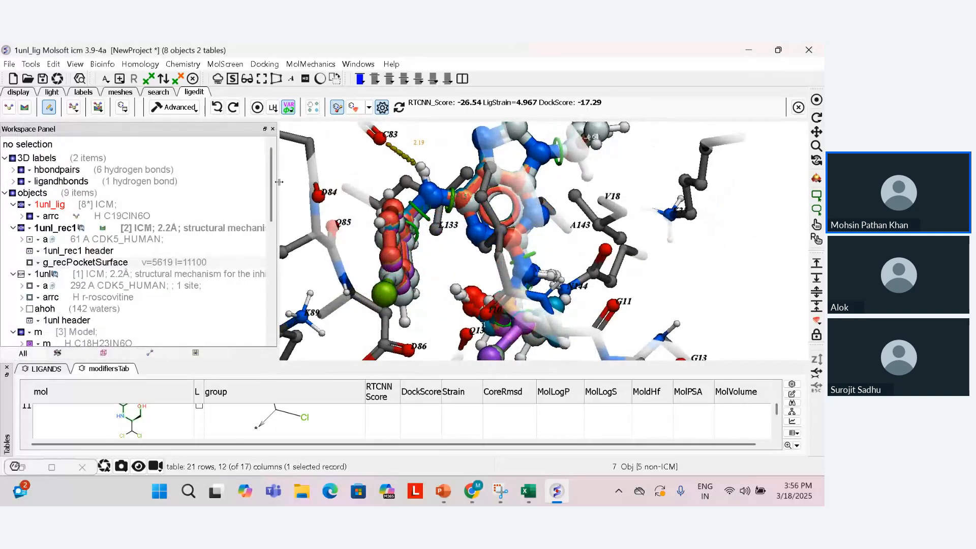
drag(279, 181, 196, 178)
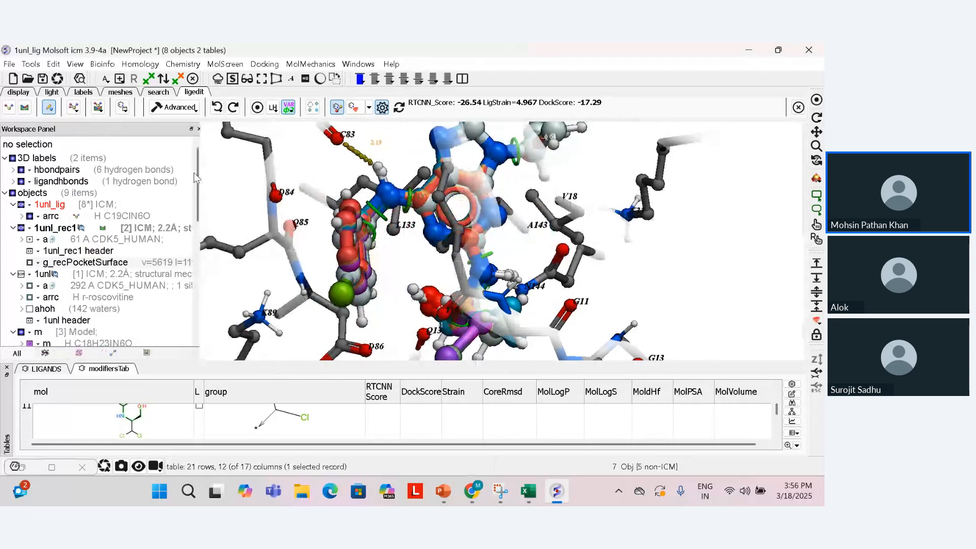
drag(193, 172, 187, 174)
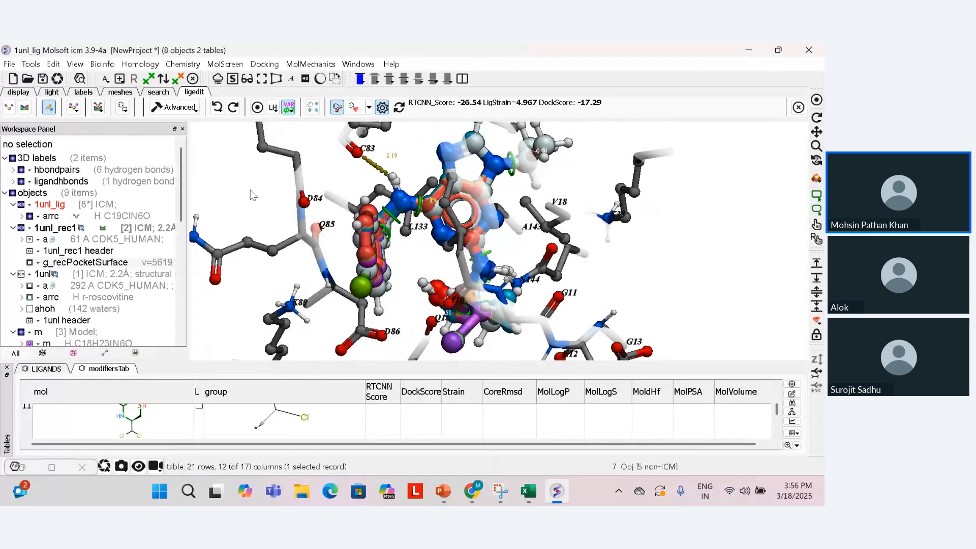
drag(252, 196, 253, 206)
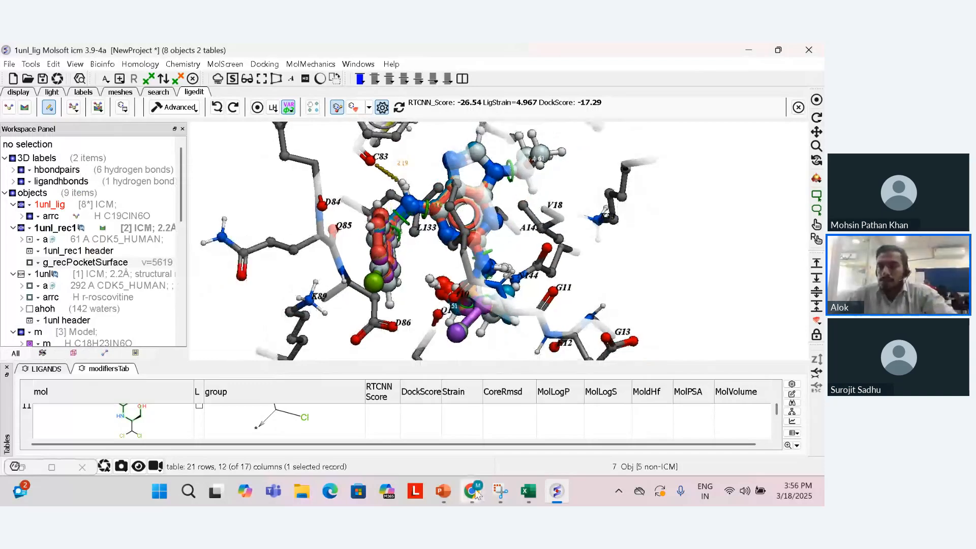
mouse_move(476, 493)
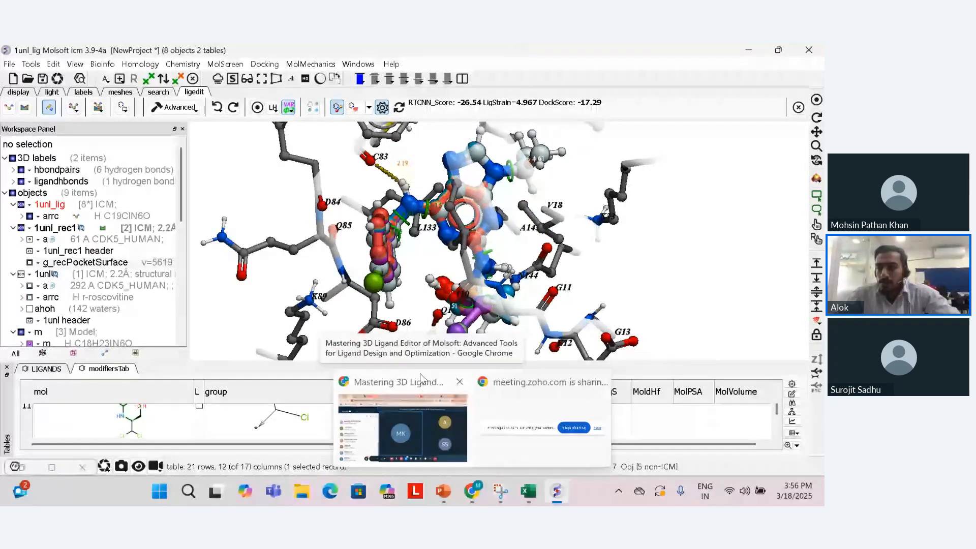
scroll(410, 268, up, 1)
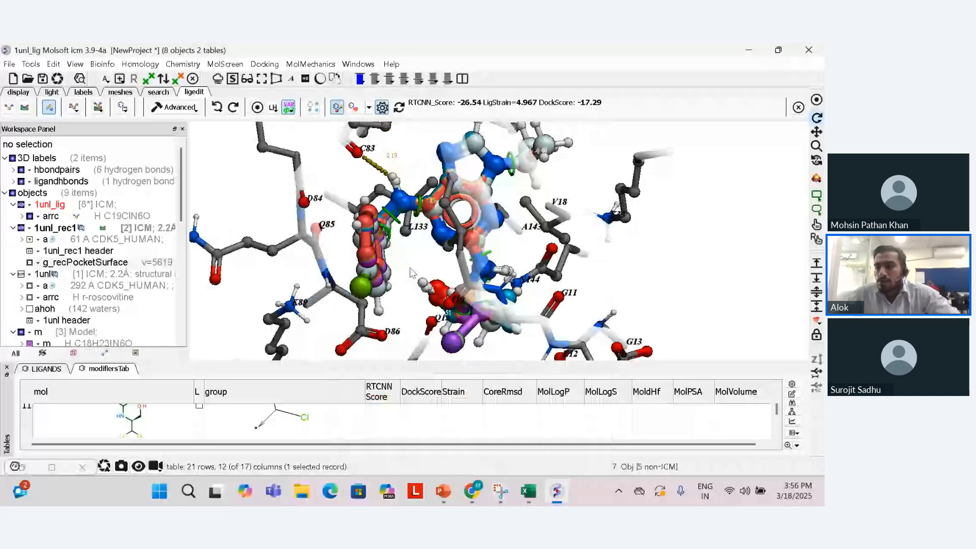
drag(410, 268, 389, 216)
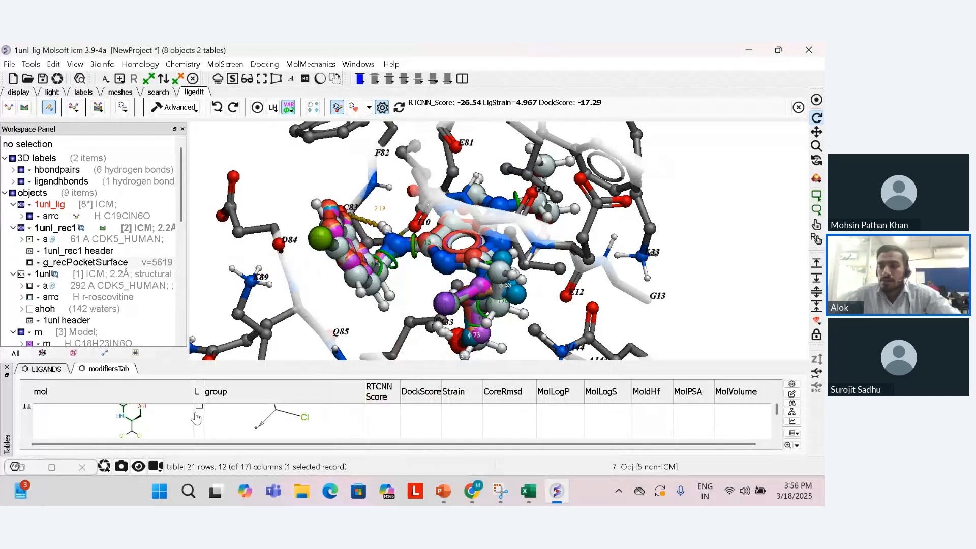
- Enlarge the tables area and display another analogue from the upper rows of the modifiersTab hits in the binding pocket
scroll(197, 418, down, 1)
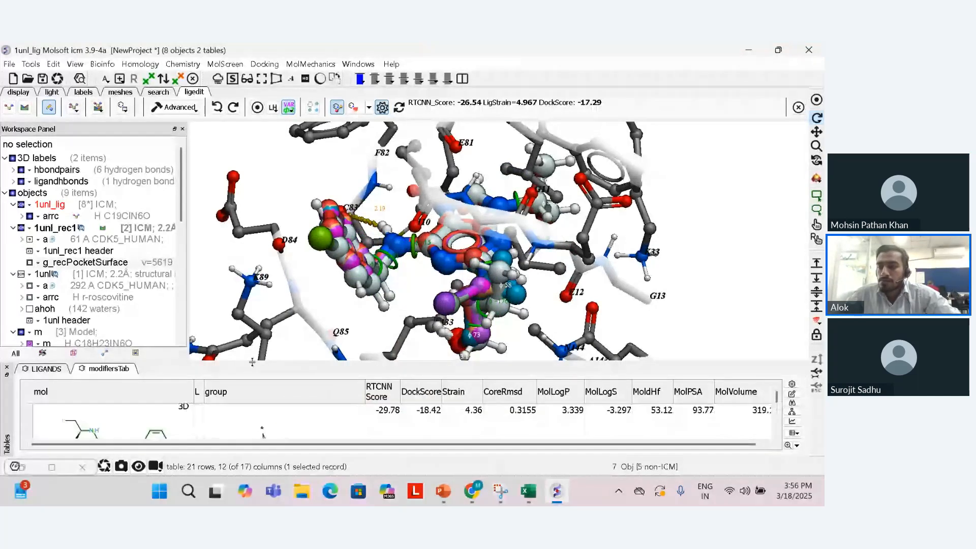
drag(252, 362, 252, 294)
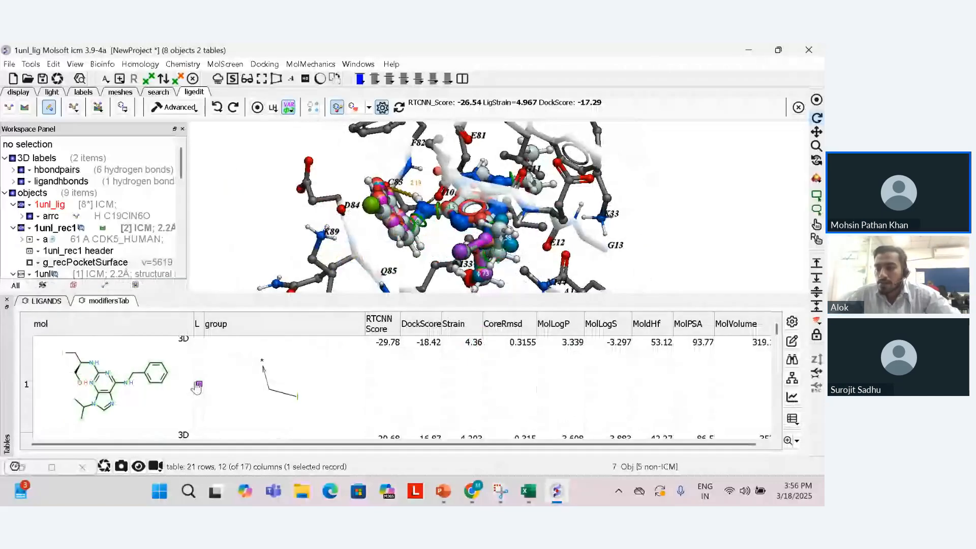
click(199, 385)
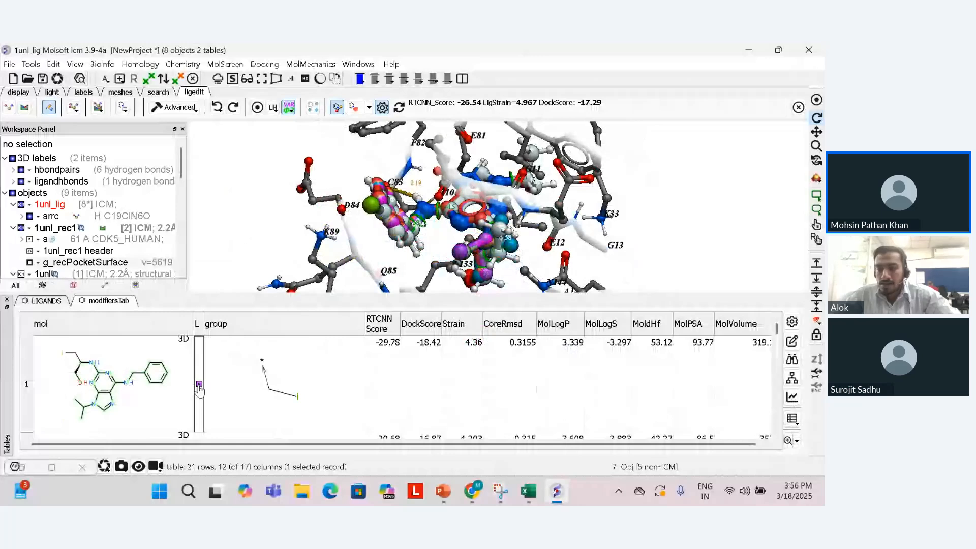
scroll(199, 388, down, 1)
click(199, 387)
scroll(199, 388, down, 1)
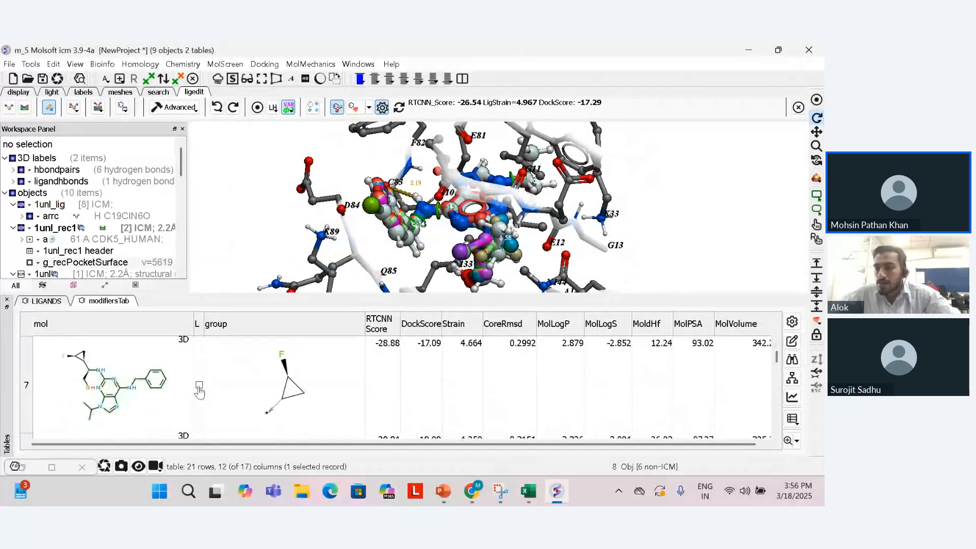
- Browse the remaining modifiersTab hits and select the row of the difluoromethyl analogue
scroll(199, 391, down, 1)
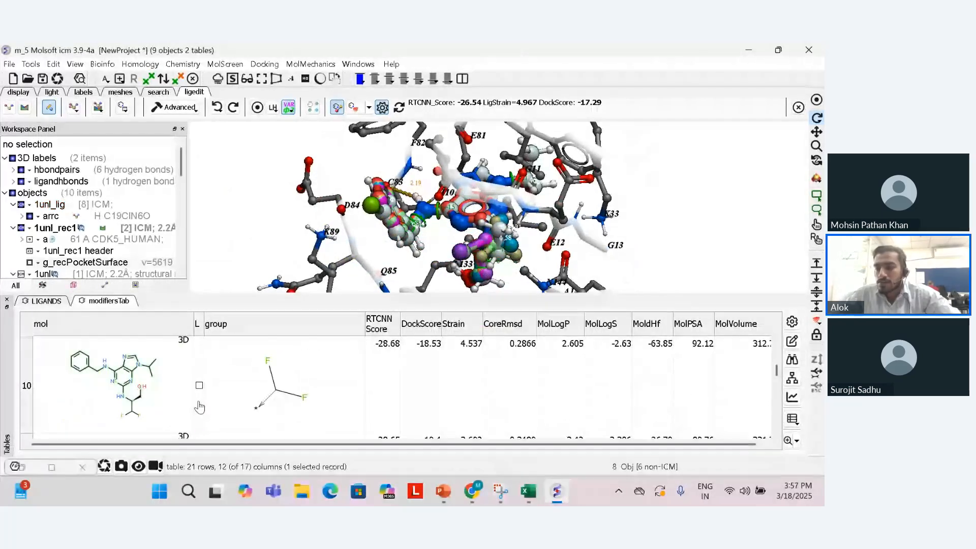
scroll(199, 404, down, 3)
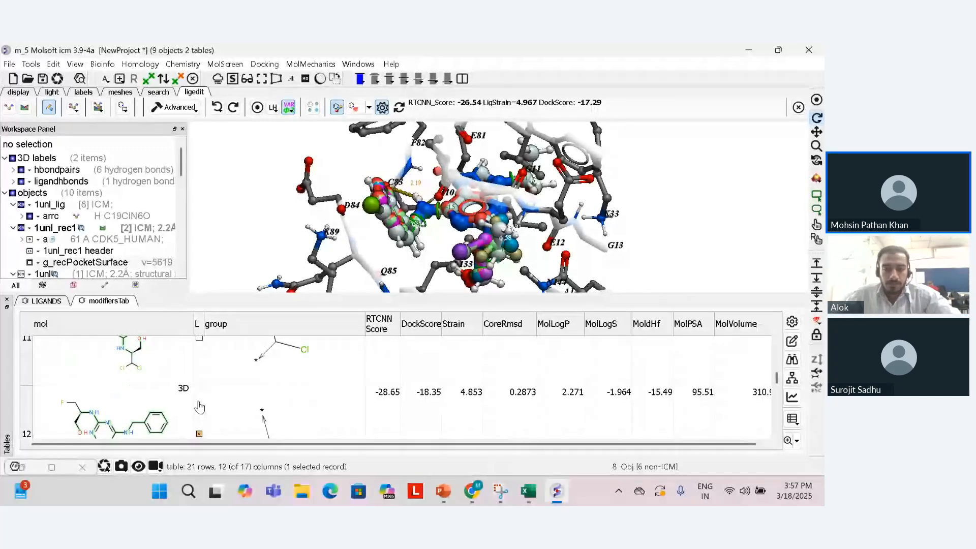
scroll(312, 376, up, 2)
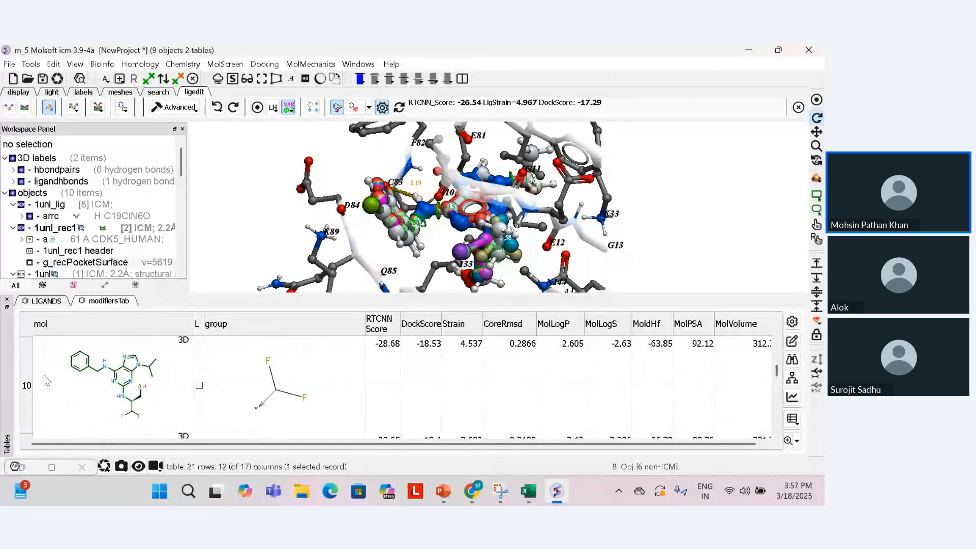
click(29, 374)
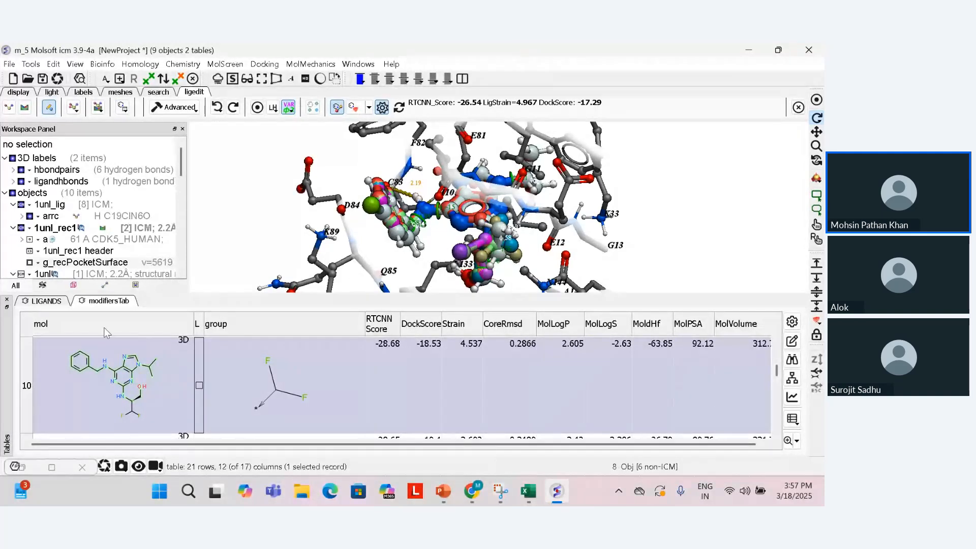
- Review the LIGANDS table, comparing the scores of the chlorinated ligand with those of the preceding entry
click(47, 301)
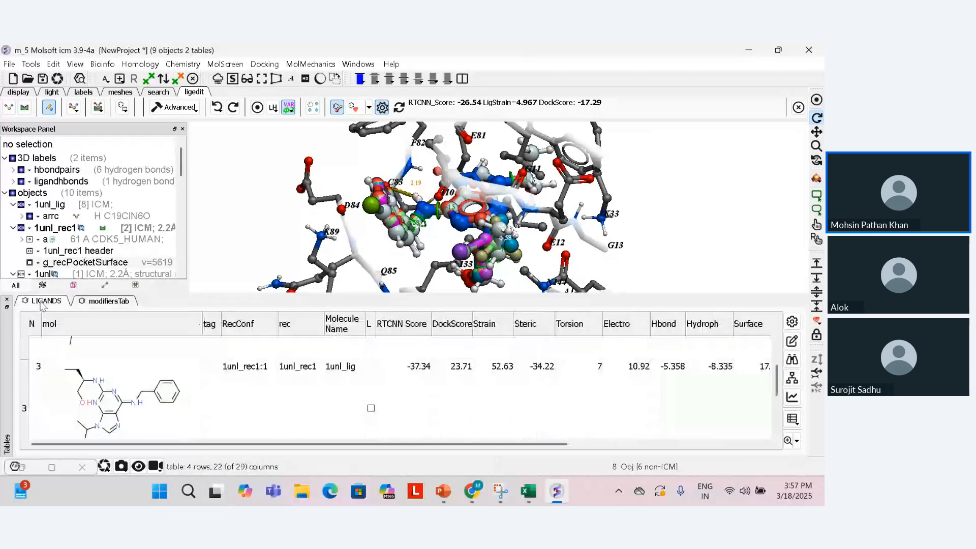
drag(777, 391, 783, 425)
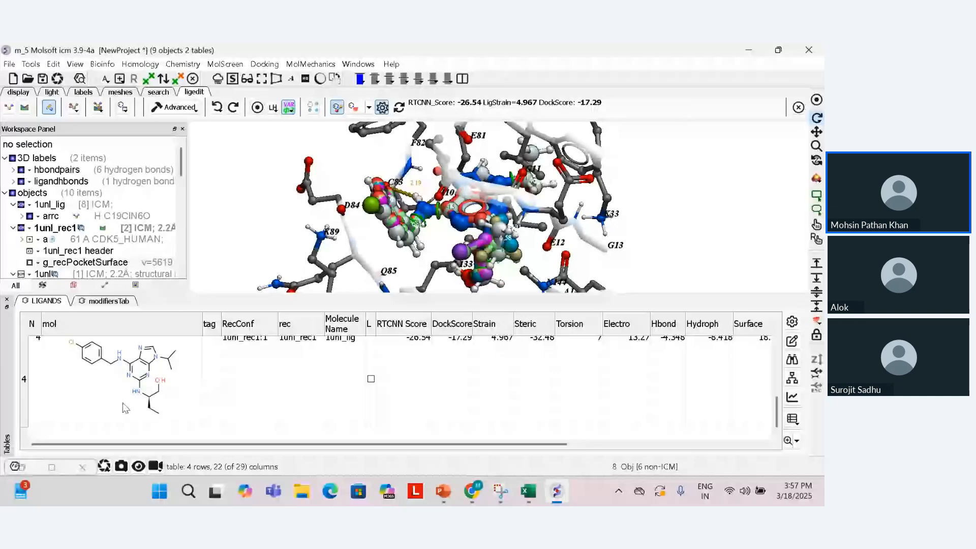
scroll(61, 402, up, 1)
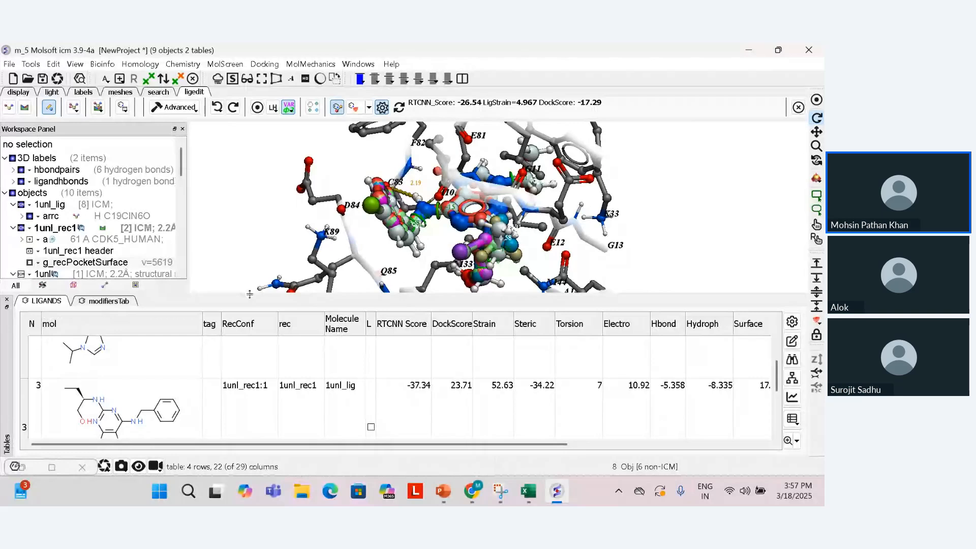
- Enlarge the 3D view and inspect the overlaid ligands up close in the binding pocket from different angles
drag(249, 294, 257, 343)
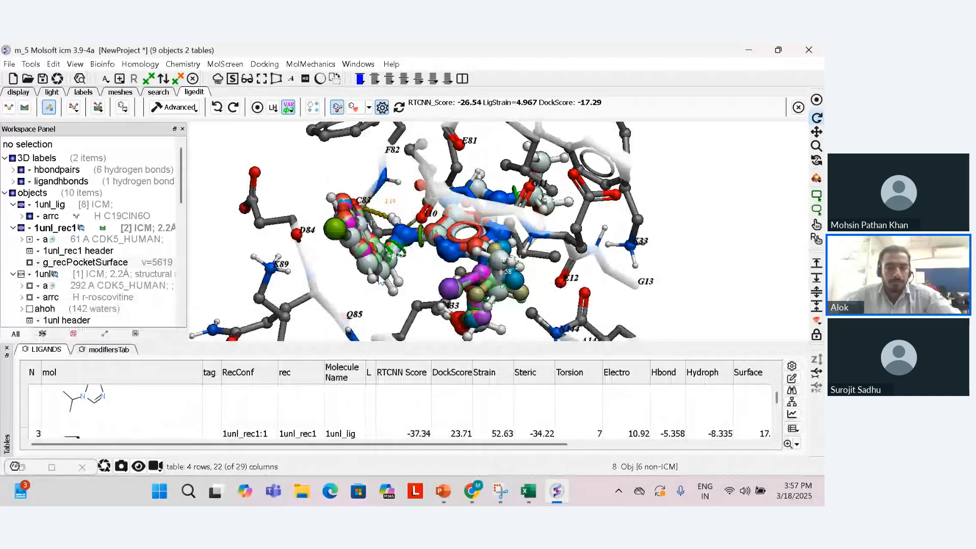
drag(379, 280, 426, 293)
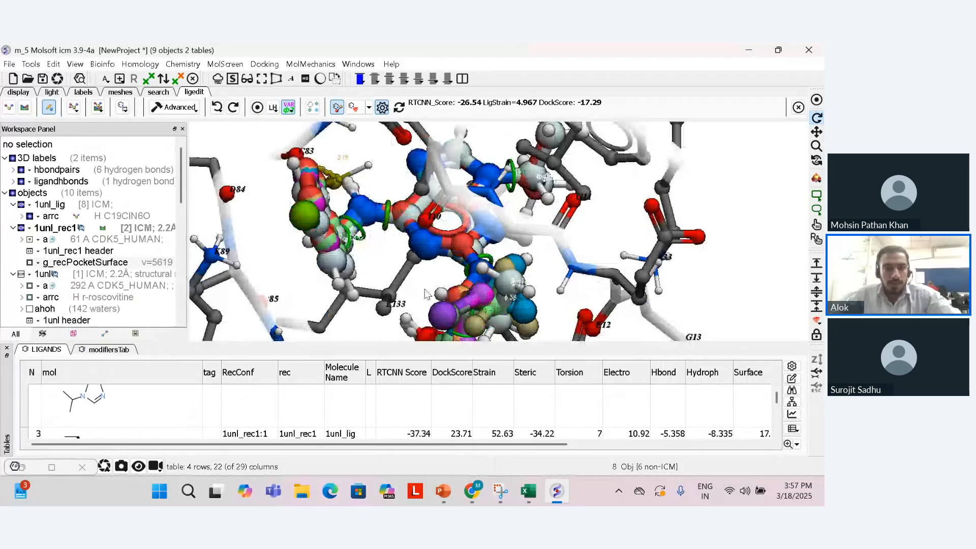
drag(426, 294, 402, 279)
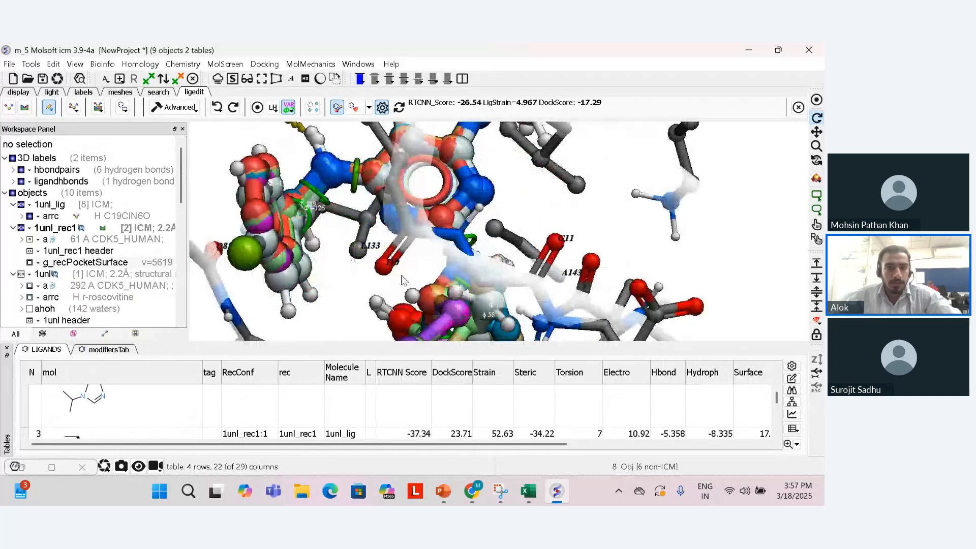
drag(402, 279, 405, 274)
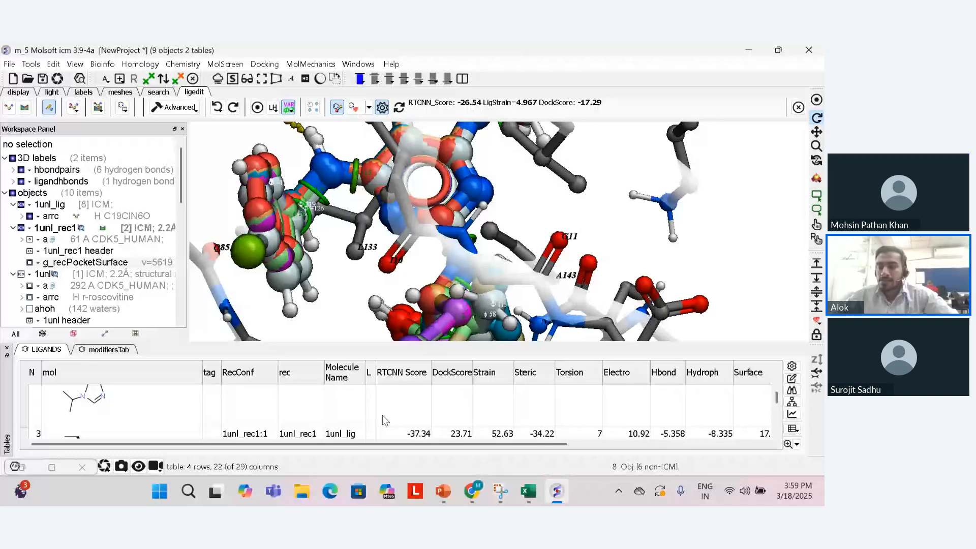
mouse_move(473, 491)
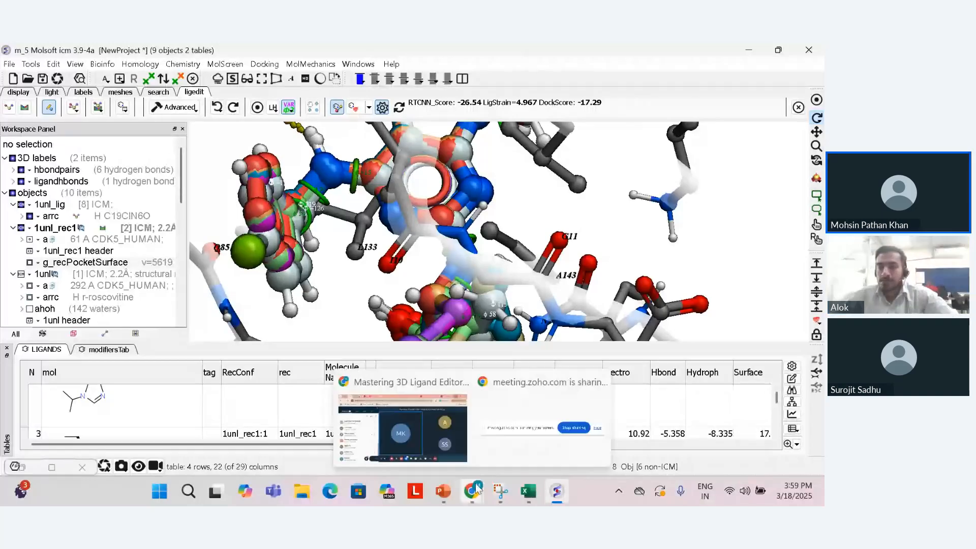